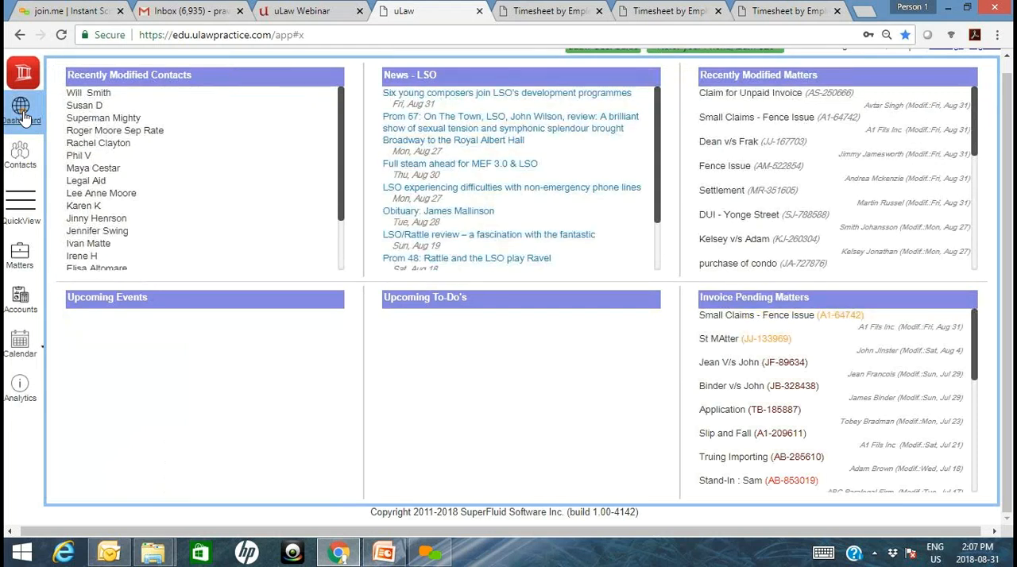
- Download the calendar's monthly Timesheet report for 2018-08-01 to 2018-08-31 with Client Summary included
left_click(1008, 72)
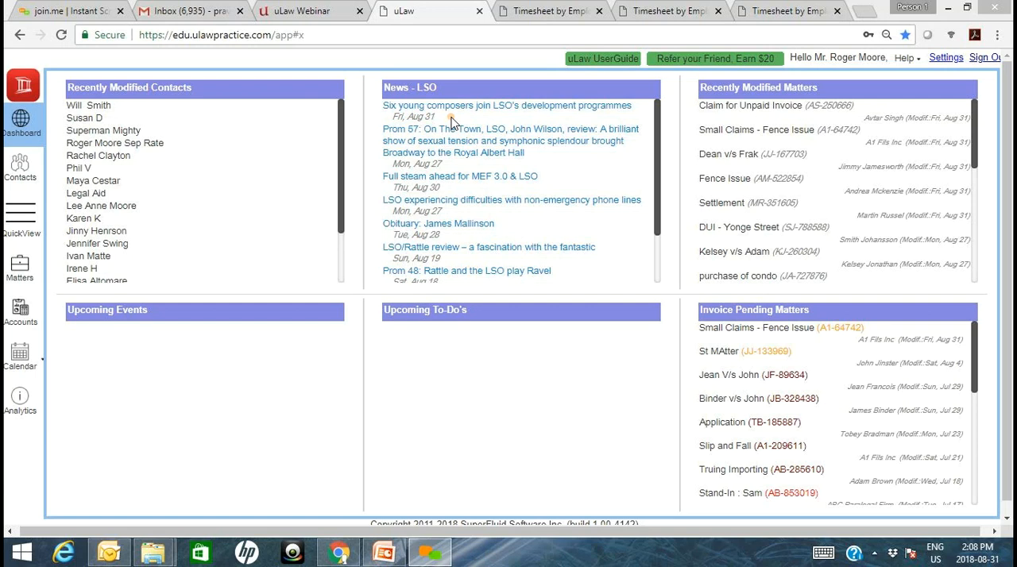
left_click(44, 368)
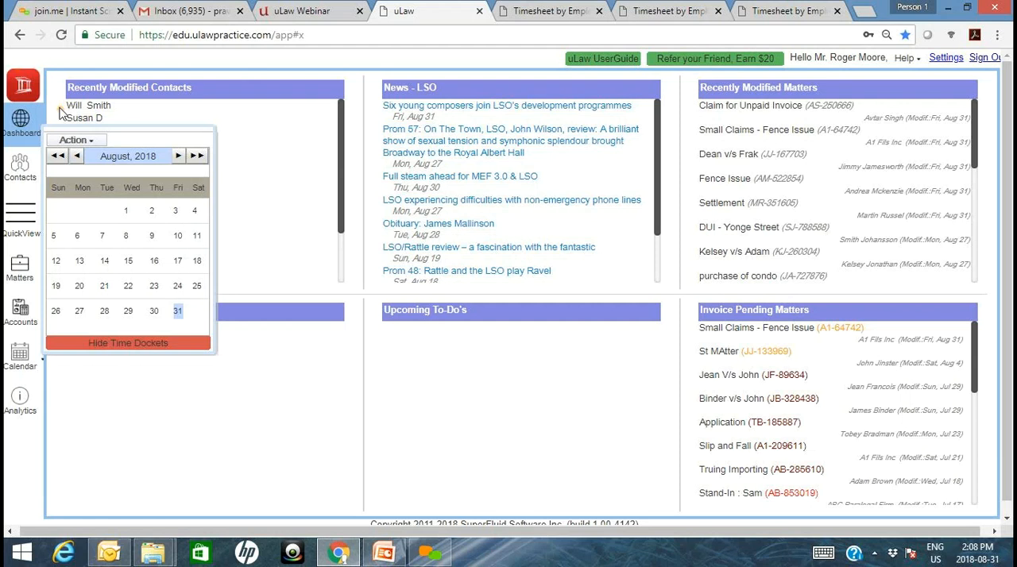
left_click(86, 146)
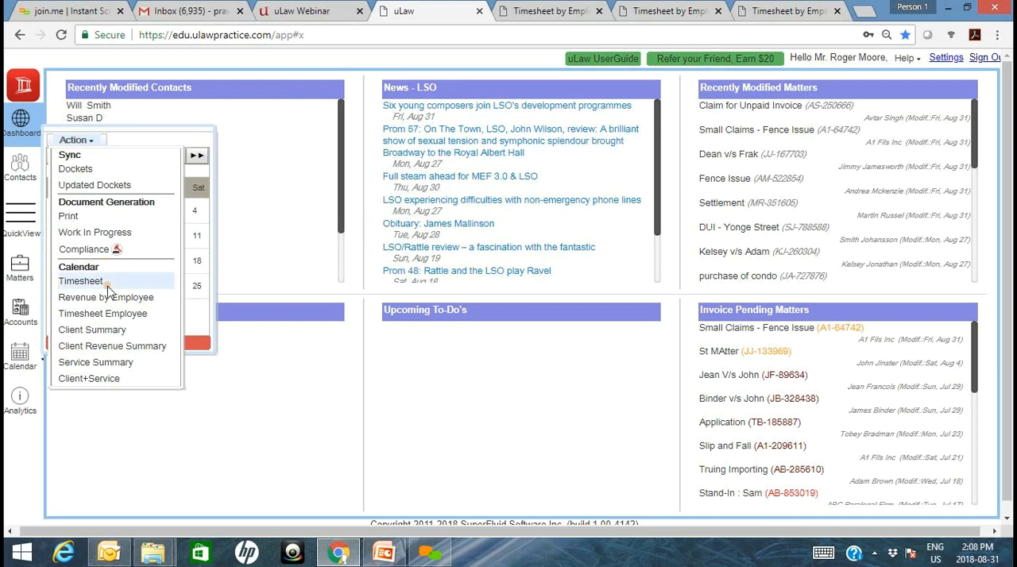
left_click(109, 288)
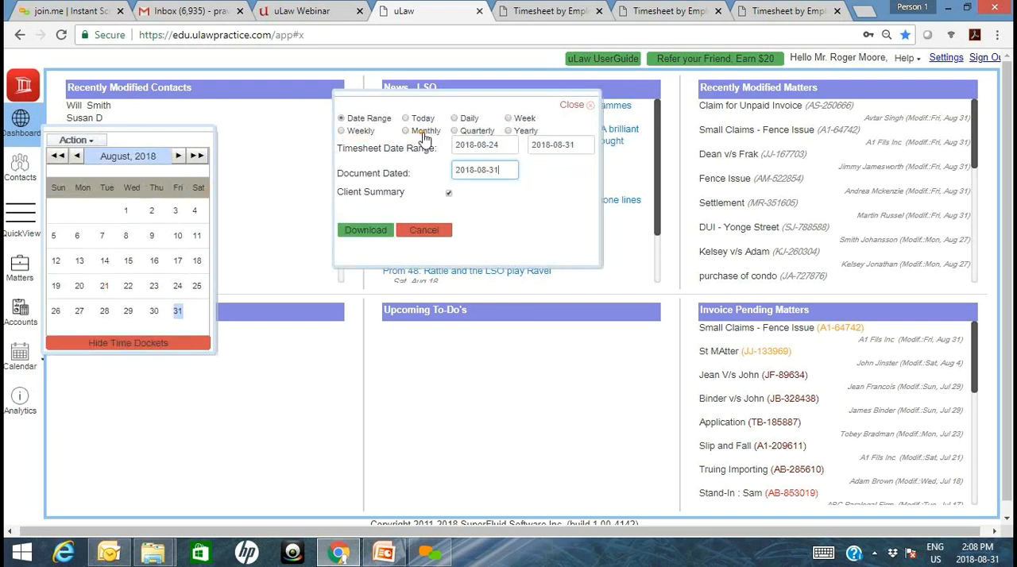
left_click(448, 195)
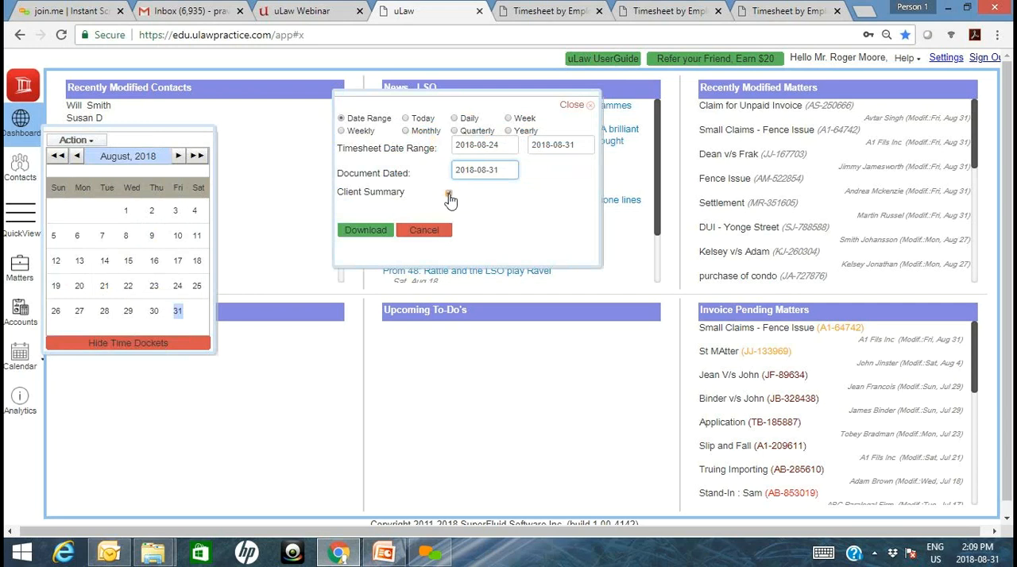
left_click(413, 137)
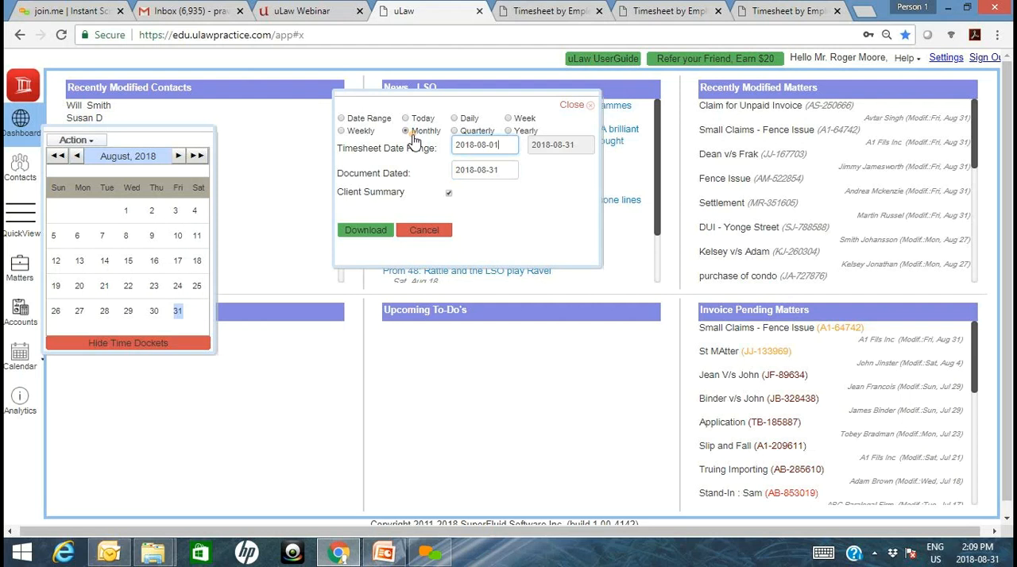
left_click(380, 234)
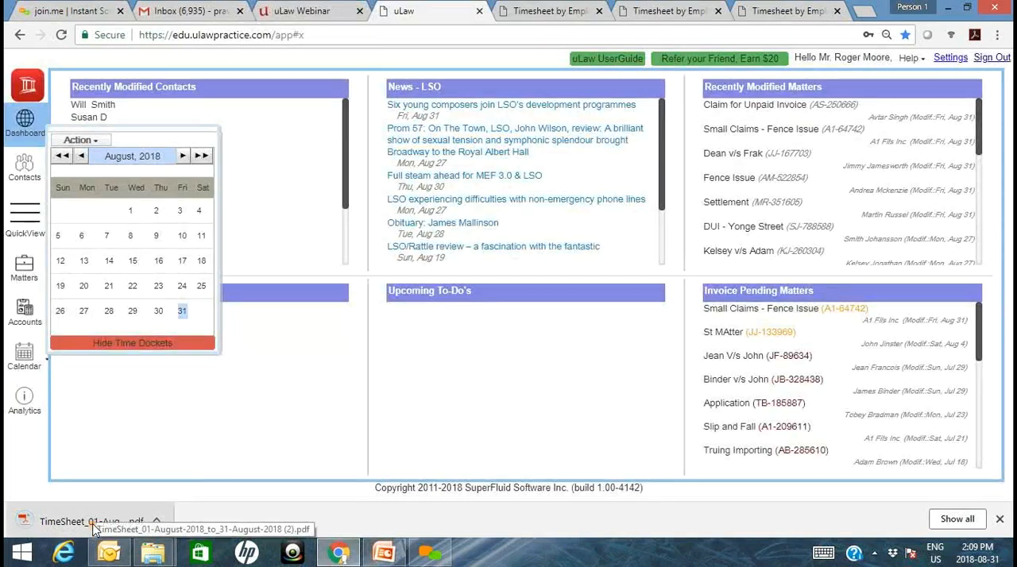
- Open the downloaded timesheet PDF and examine its dated entries with their estimated and billable hours, down to the totals
left_click(92, 523)
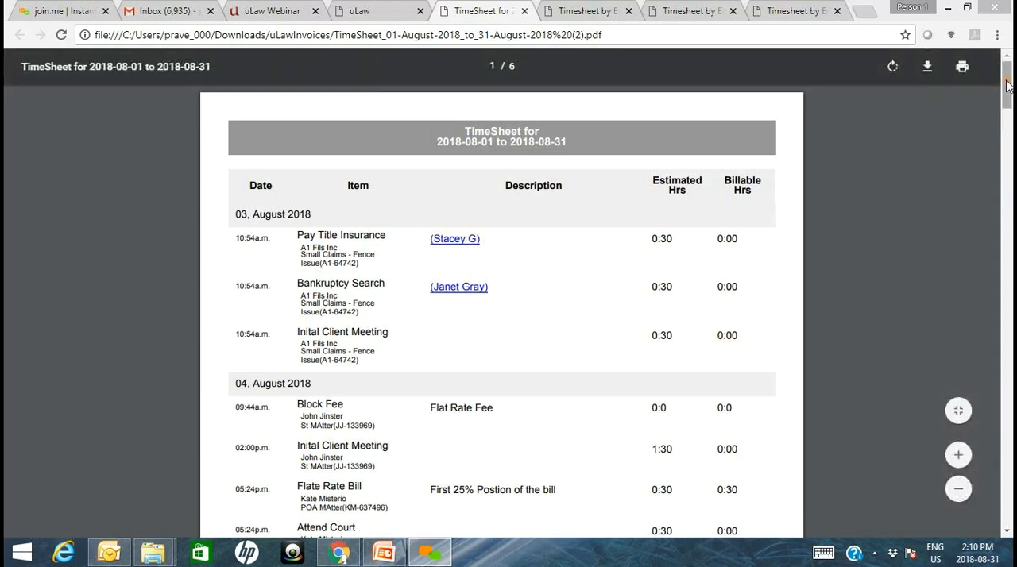
left_click_drag(1006, 86, 1007, 122)
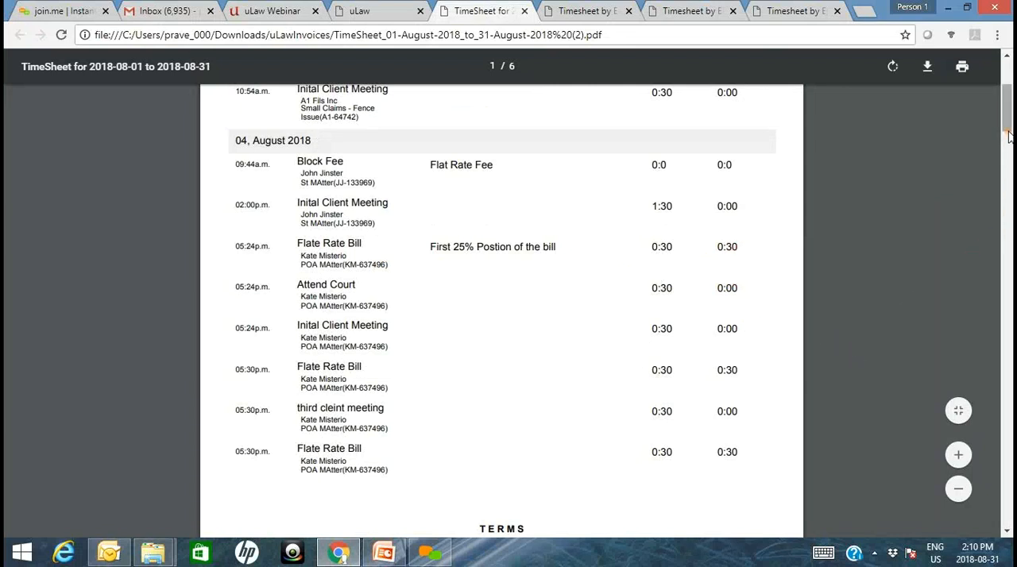
left_click_drag(1008, 132, 1002, 202)
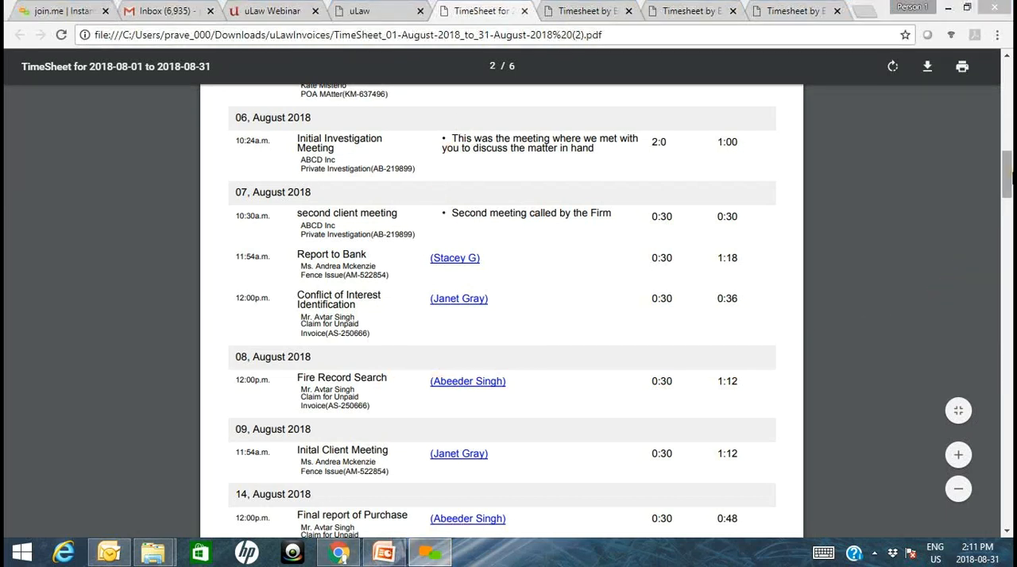
left_click_drag(1007, 165, 997, 323)
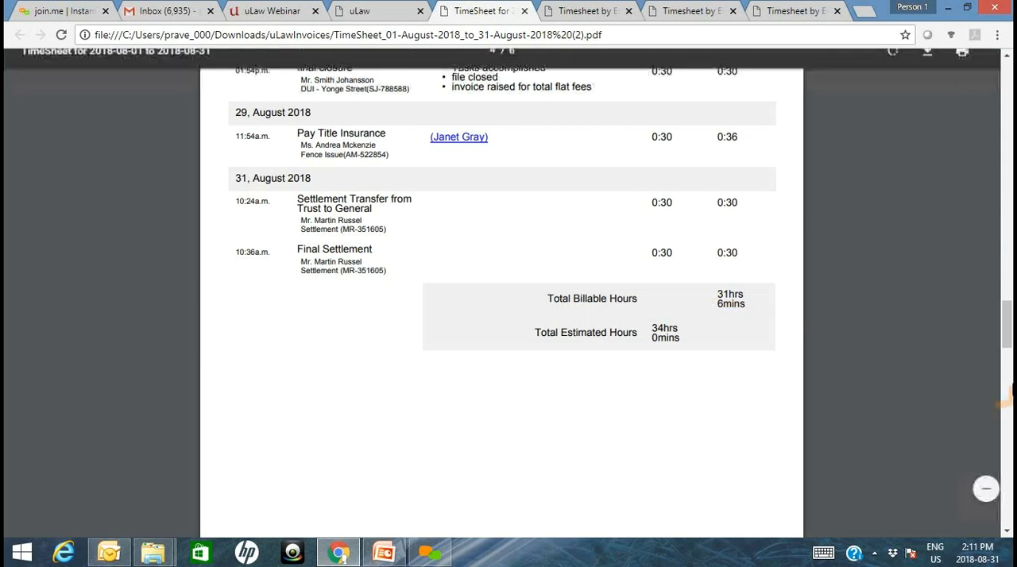
- Examine the timesheet's Client Summary, Service Summary and Service Provider Summary for August 2018
left_click_drag(1007, 326, 1006, 398)
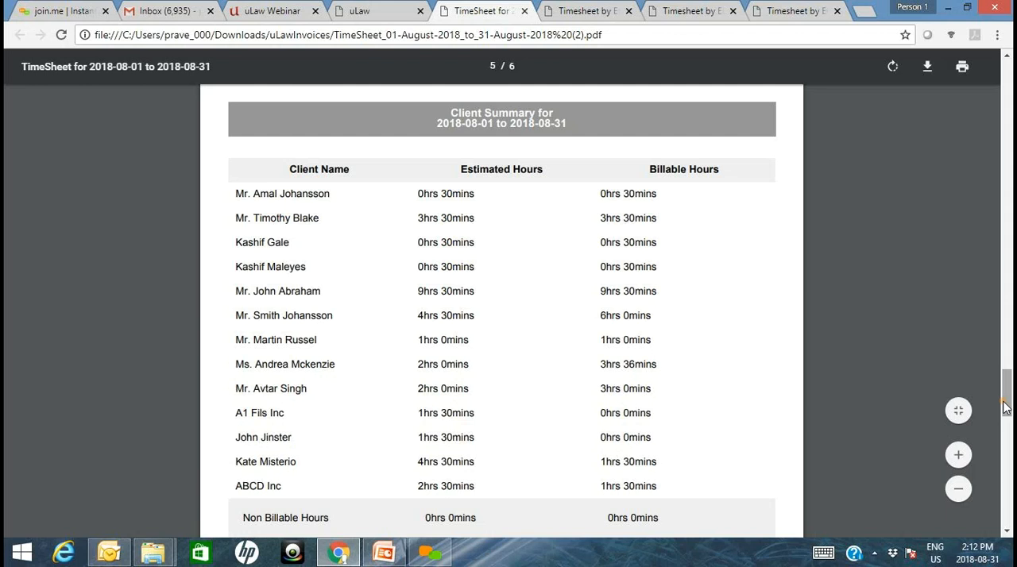
left_click_drag(1005, 407, 1006, 410)
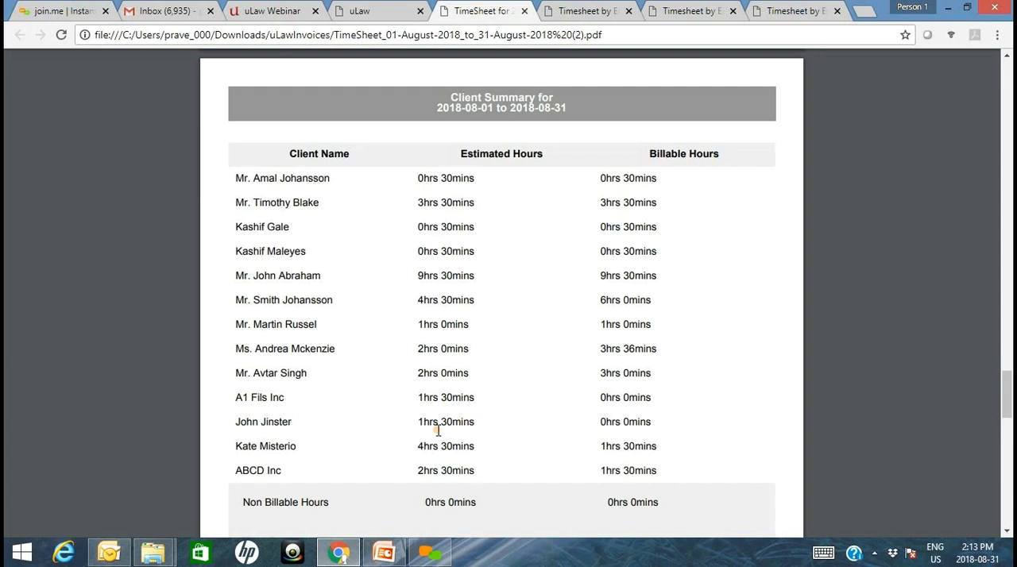
scroll(438, 431, "down", 3)
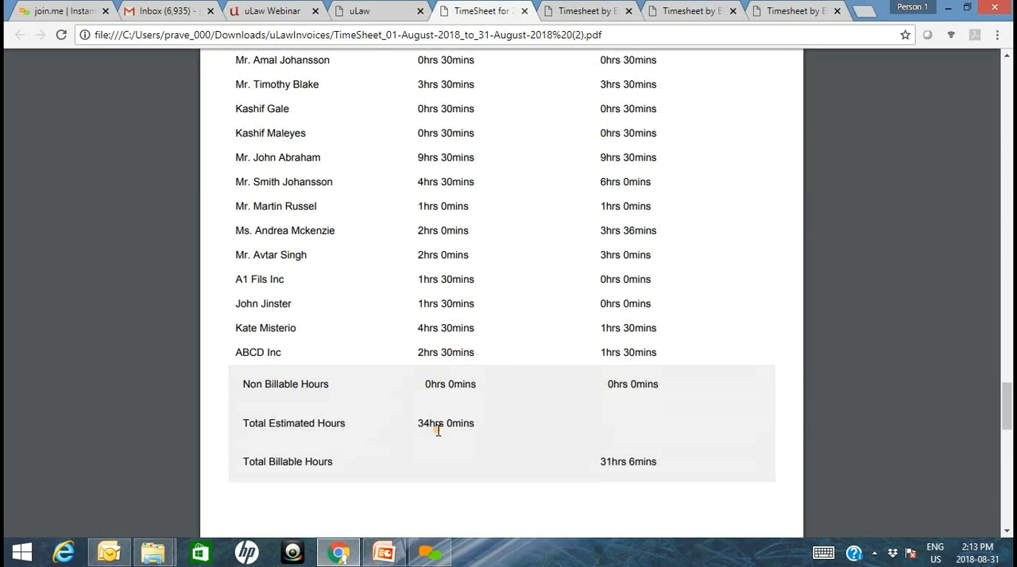
scroll(438, 432, "down", 4)
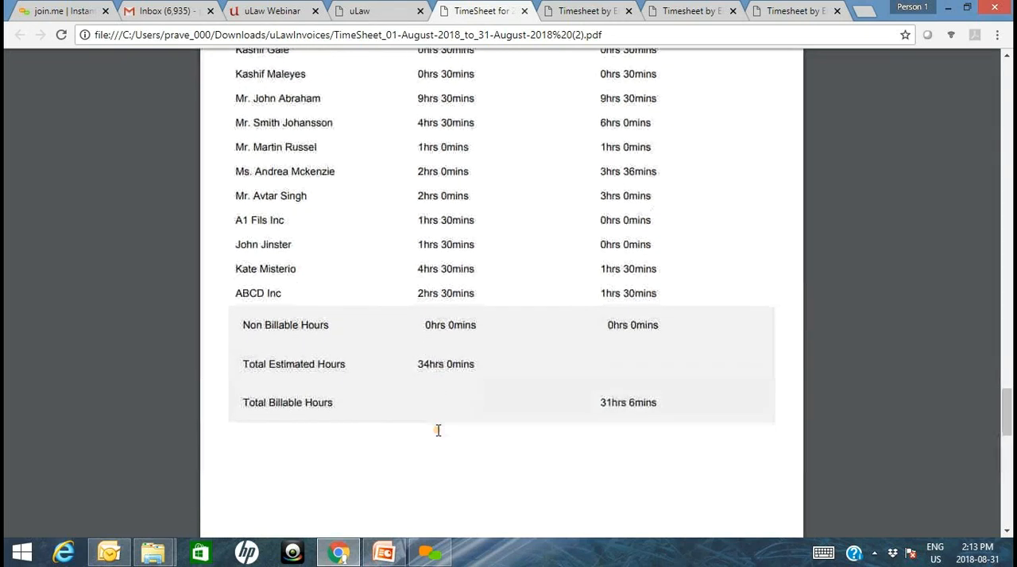
scroll(438, 430, "down", 9)
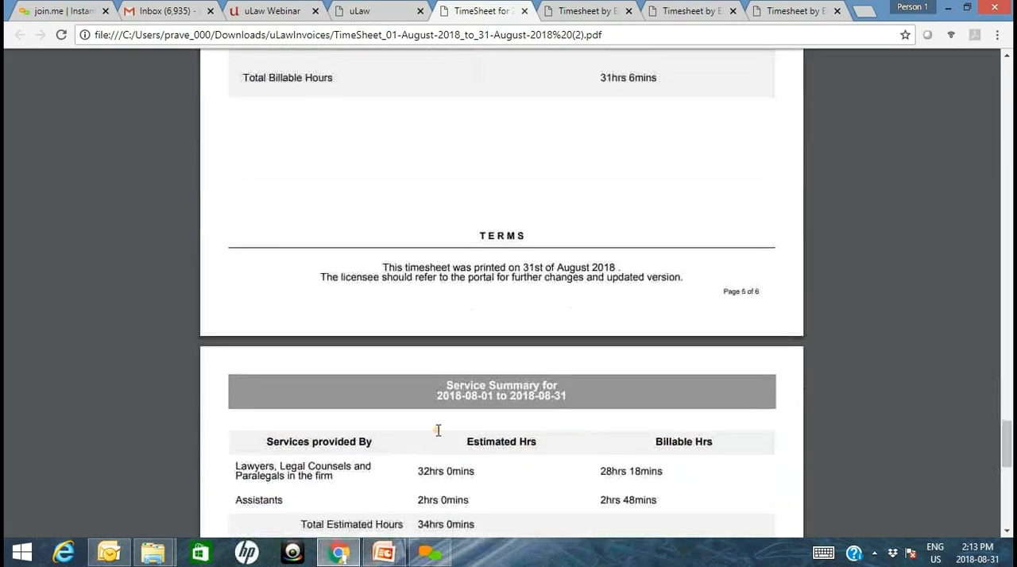
scroll(438, 430, "down", 4)
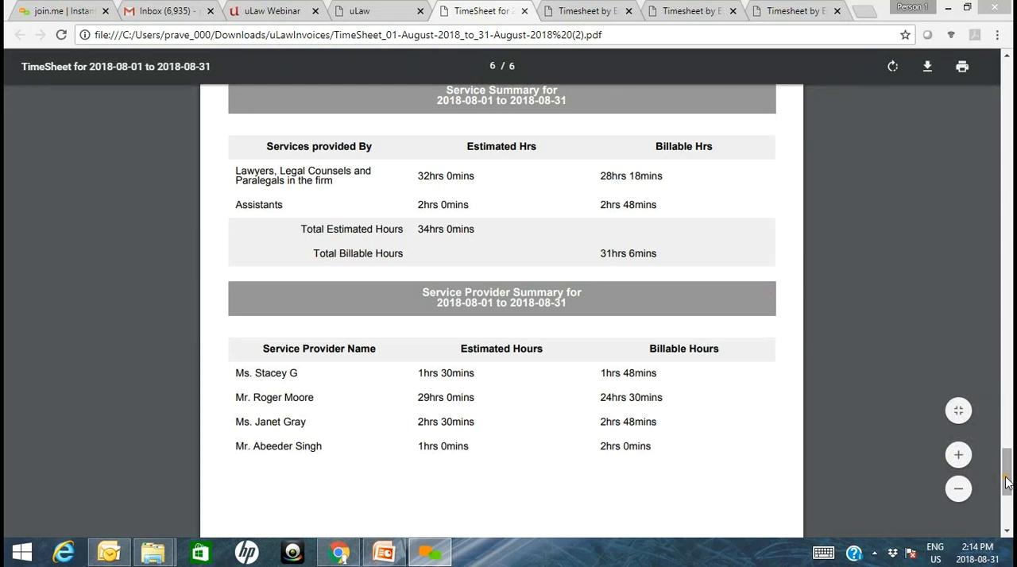
- Review the timesheet again from its first page, comparing the assistants' entries with the client and service provider summaries
left_click_drag(1006, 483, 1000, 95)
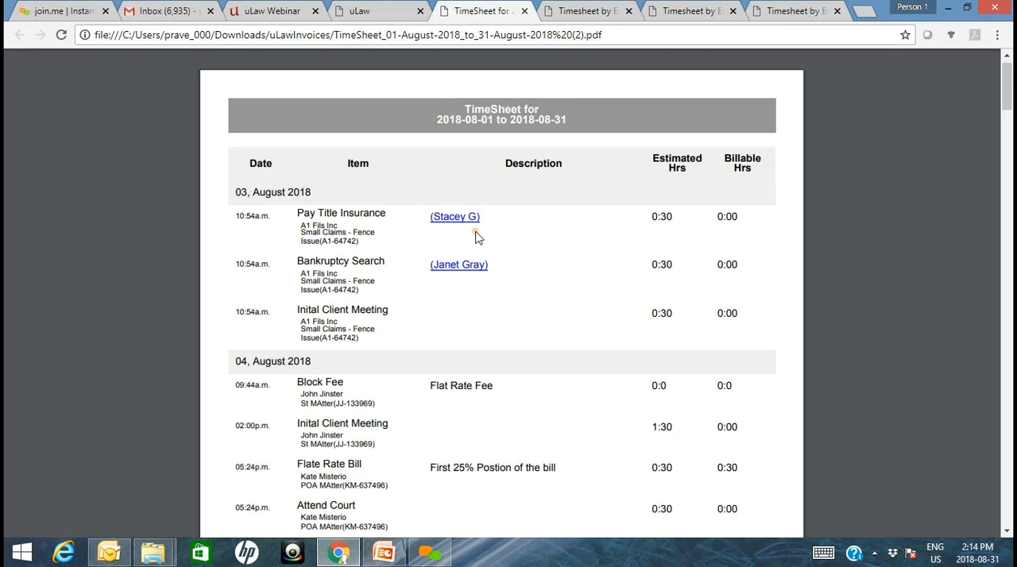
left_click_drag(1005, 105, 990, 414)
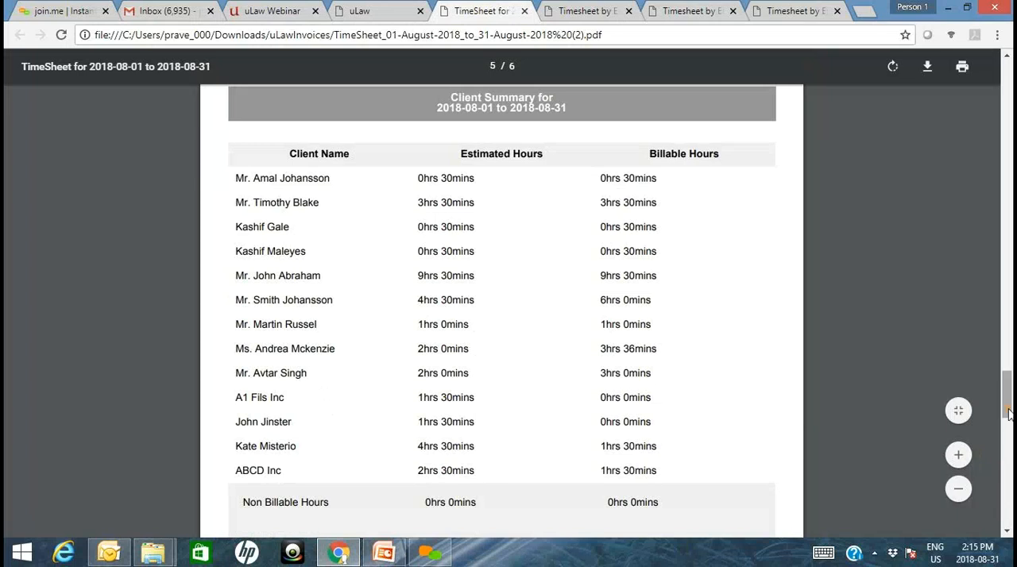
left_click_drag(1010, 413, 1008, 513)
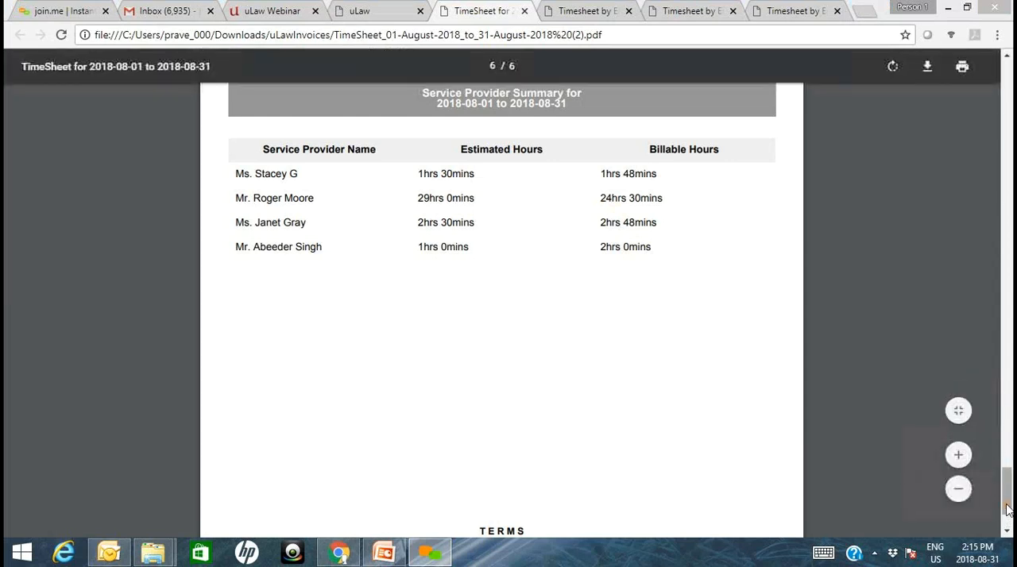
scroll(1007, 505, "up", 1)
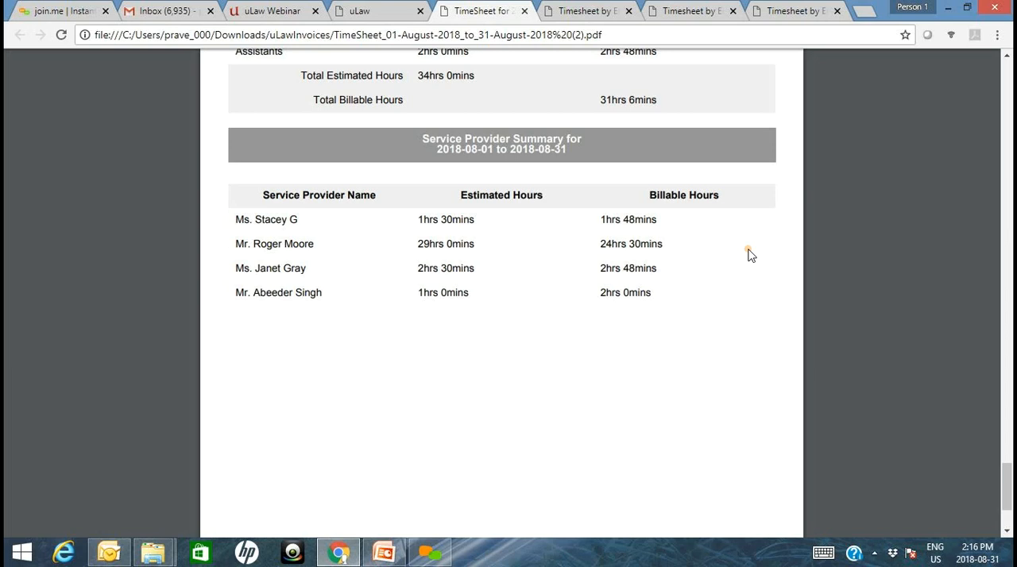
- Return to uLaw and download the monthly Timesheet Employee report for 2018-08-01 to 2018-08-31
left_click(355, 10)
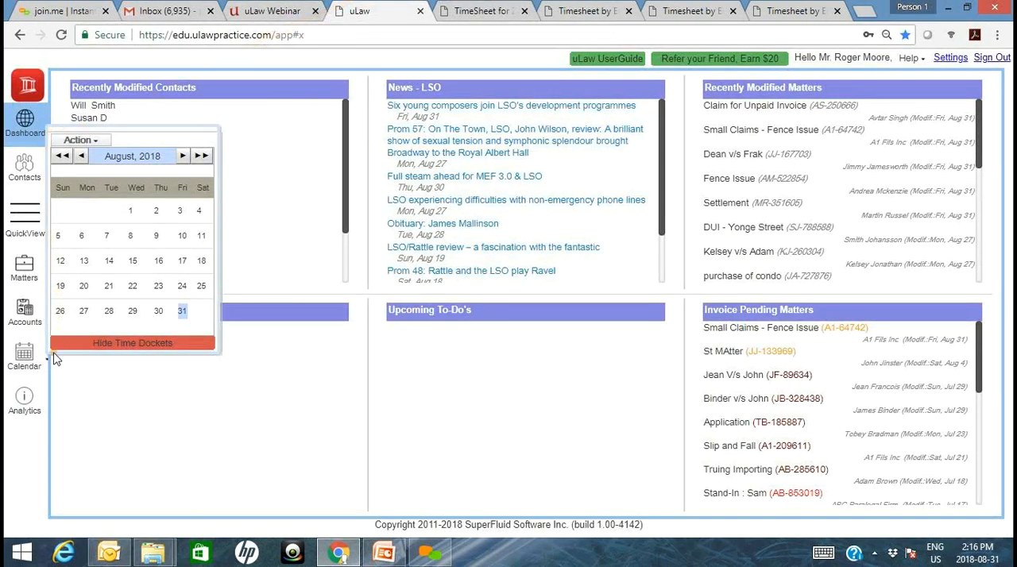
left_click(89, 141)
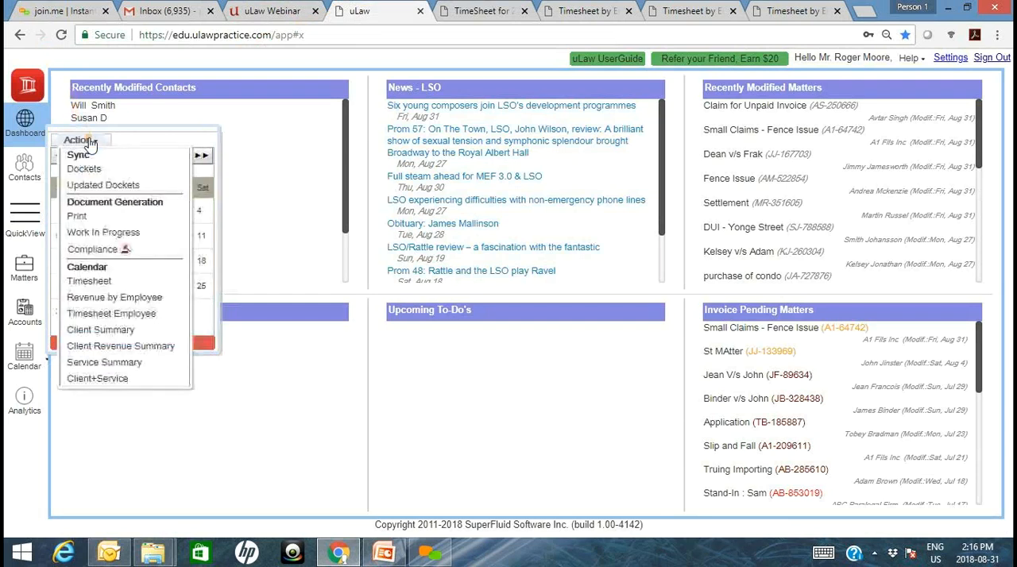
left_click(105, 315)
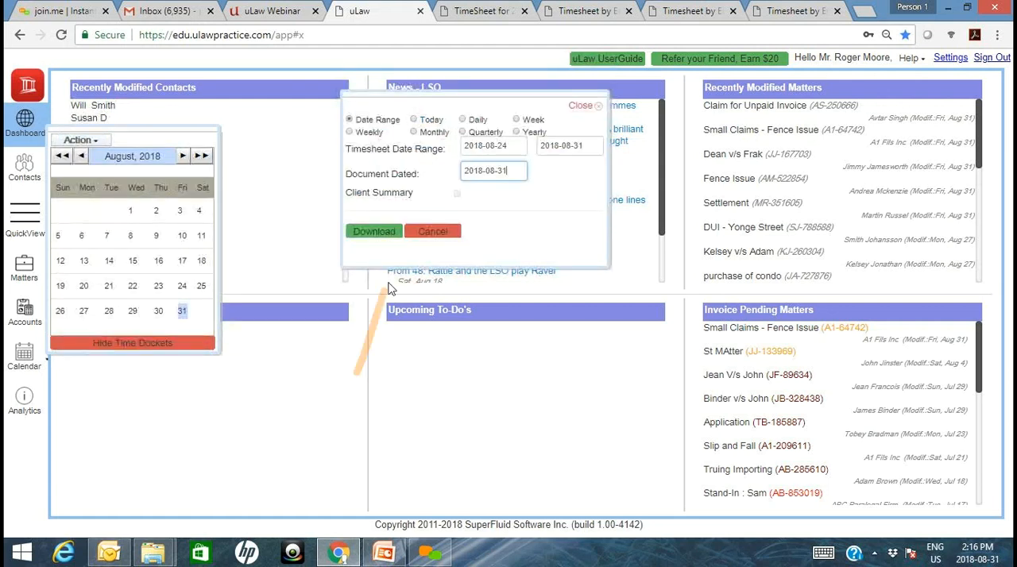
left_click(428, 139)
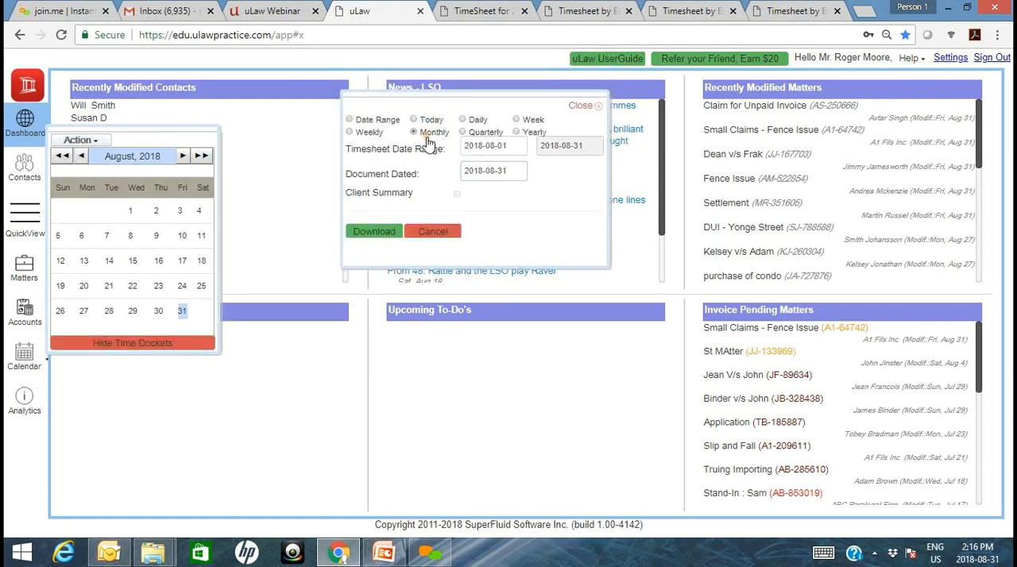
left_click(374, 232)
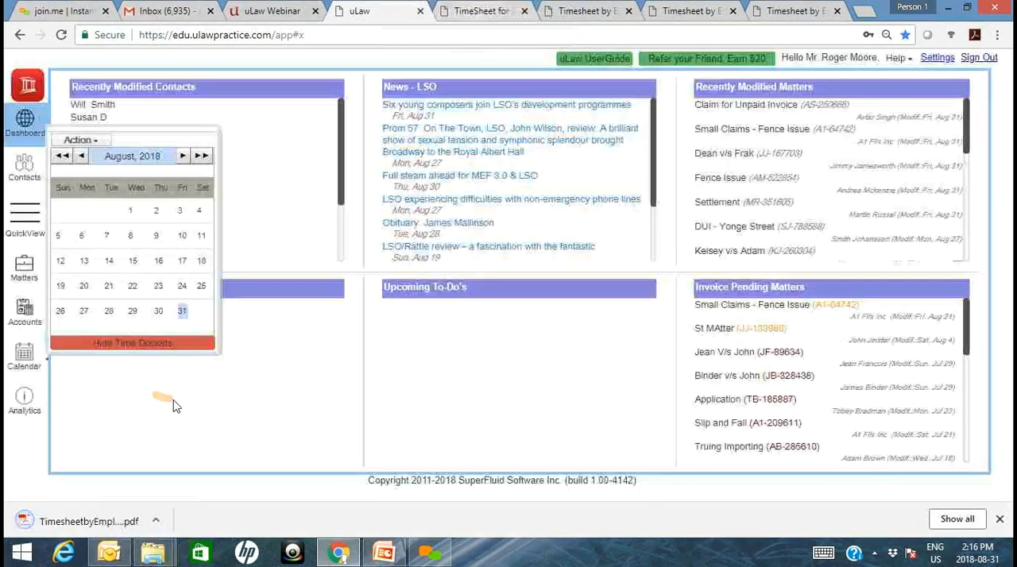
- Open the downloaded employee timesheet PDF and examine each employee's entries, the total hours and the service provider summary
left_click(77, 518)
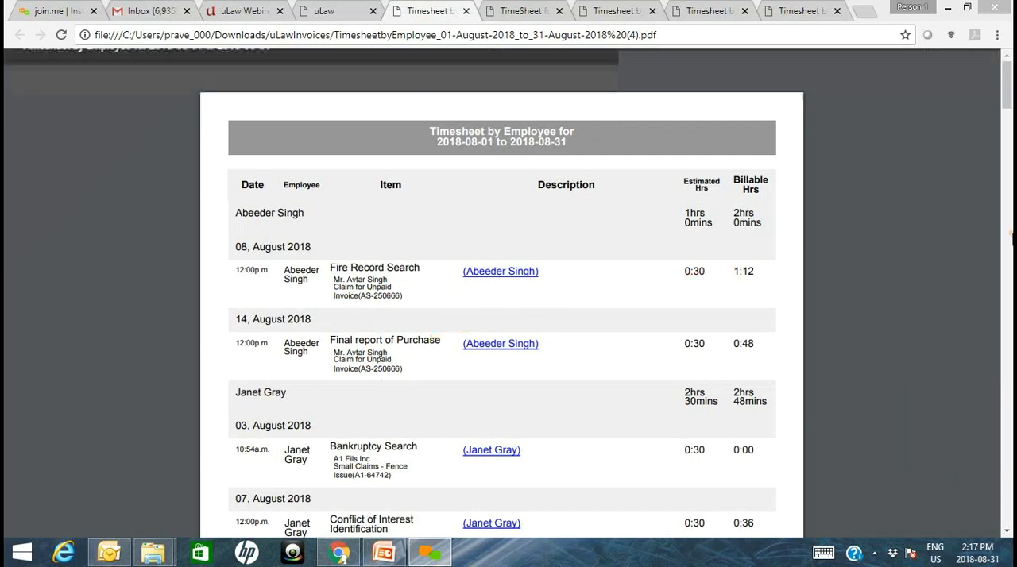
left_click_drag(1008, 96, 1008, 108)
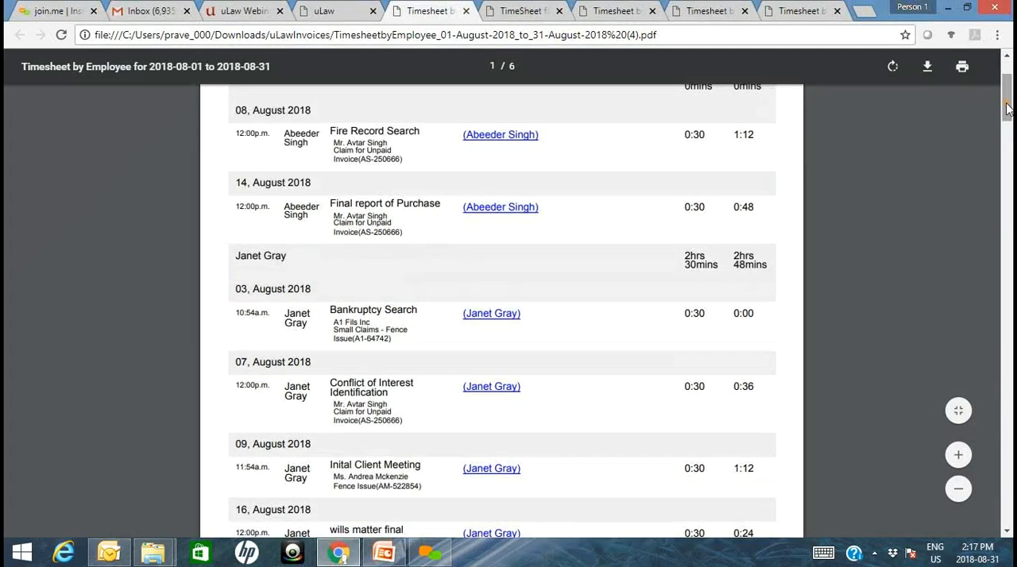
left_click_drag(1008, 107, 1006, 173)
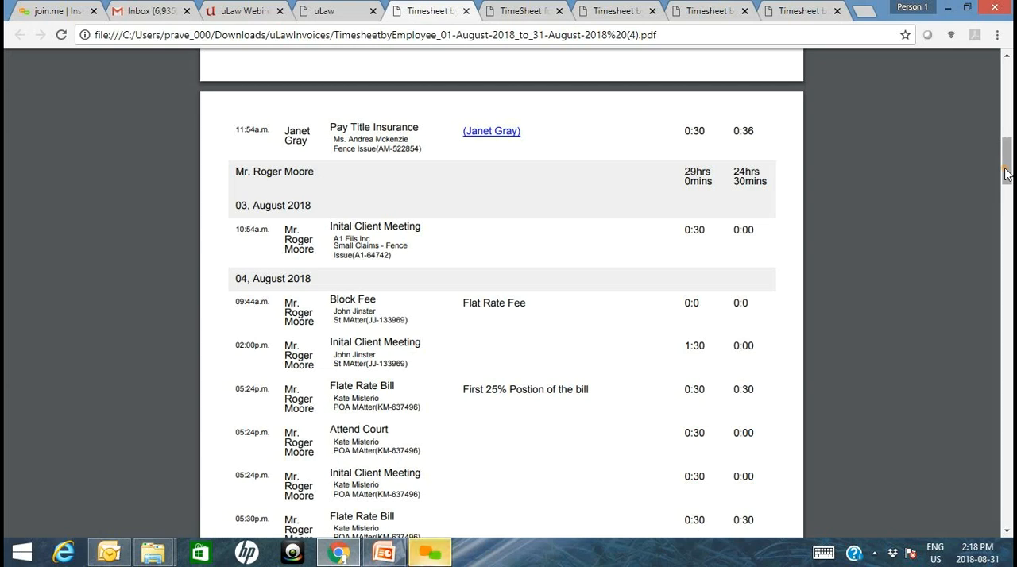
left_click_drag(644, 147, 507, 228)
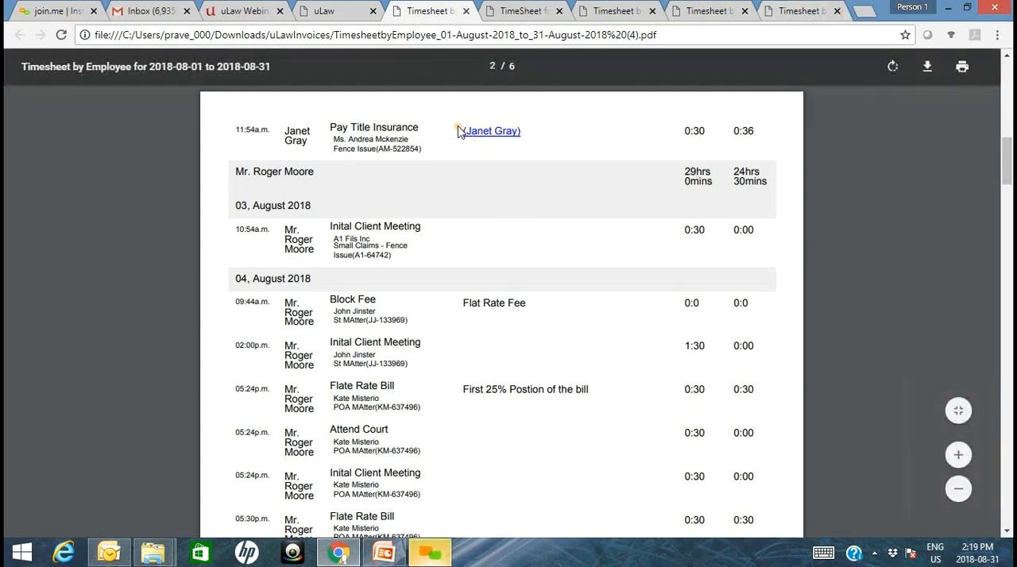
left_click_drag(450, 125, 469, 210)
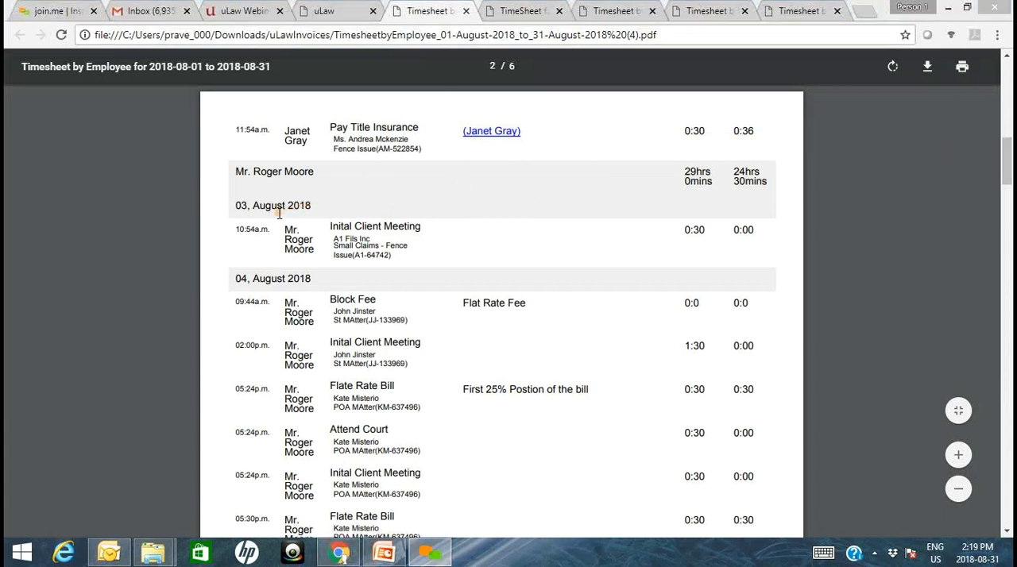
left_click_drag(981, 211, 992, 161)
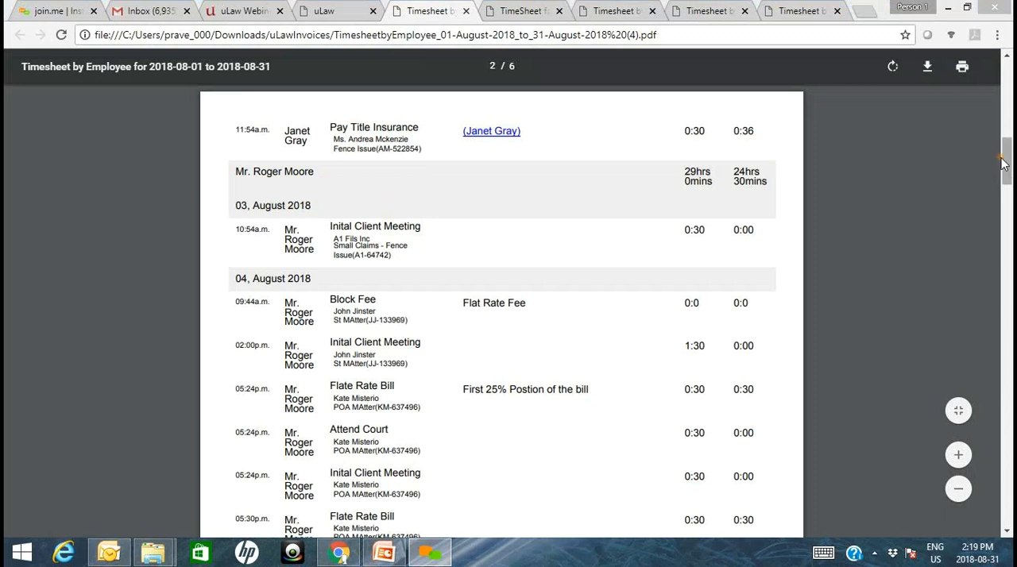
left_click_drag(1003, 163, 1006, 347)
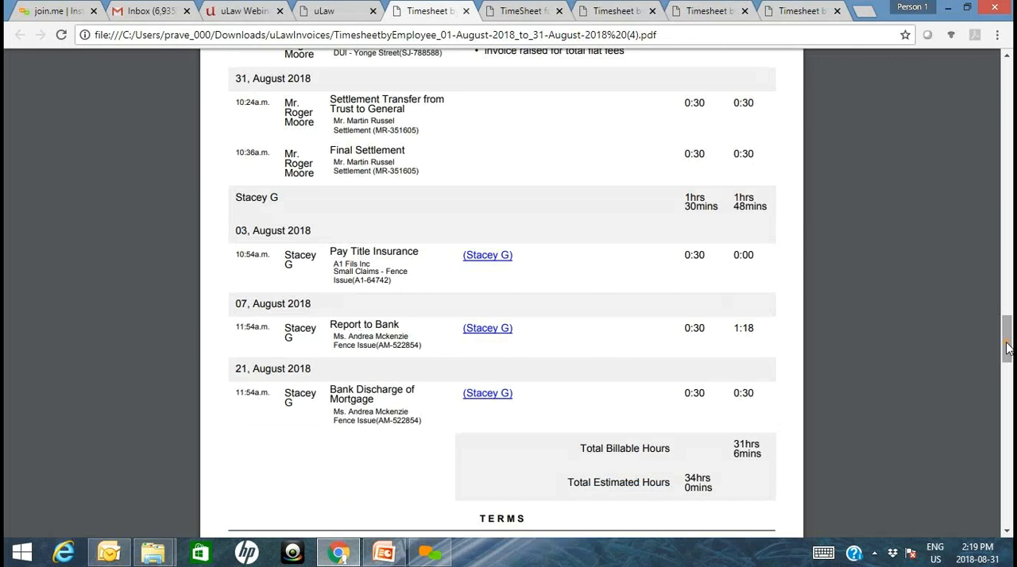
left_click_drag(1008, 348, 1009, 483)
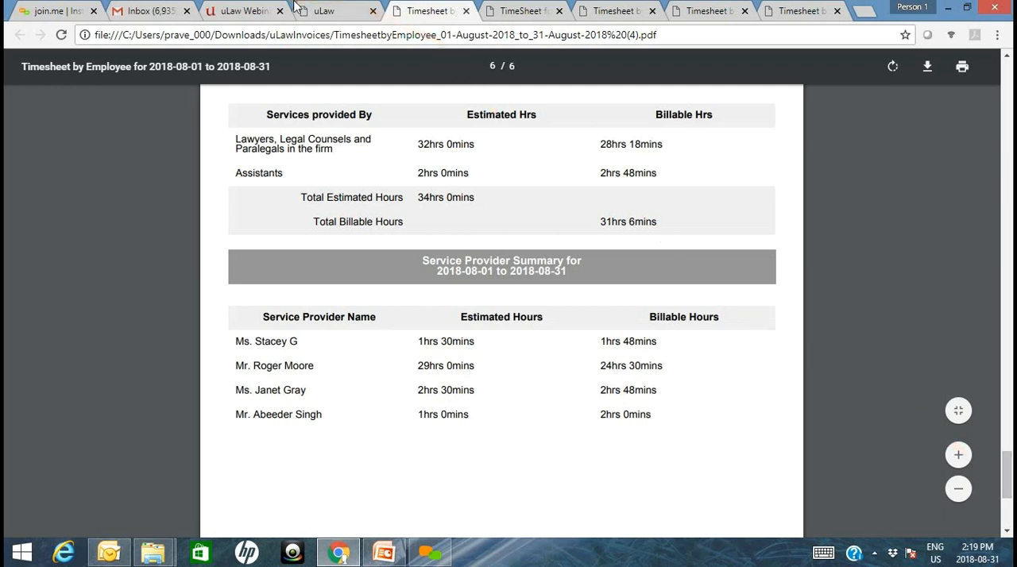
- Return to uLaw and download the monthly Revenue by Employee report for 2018-08-01 to 2018-08-31
left_click(326, 10)
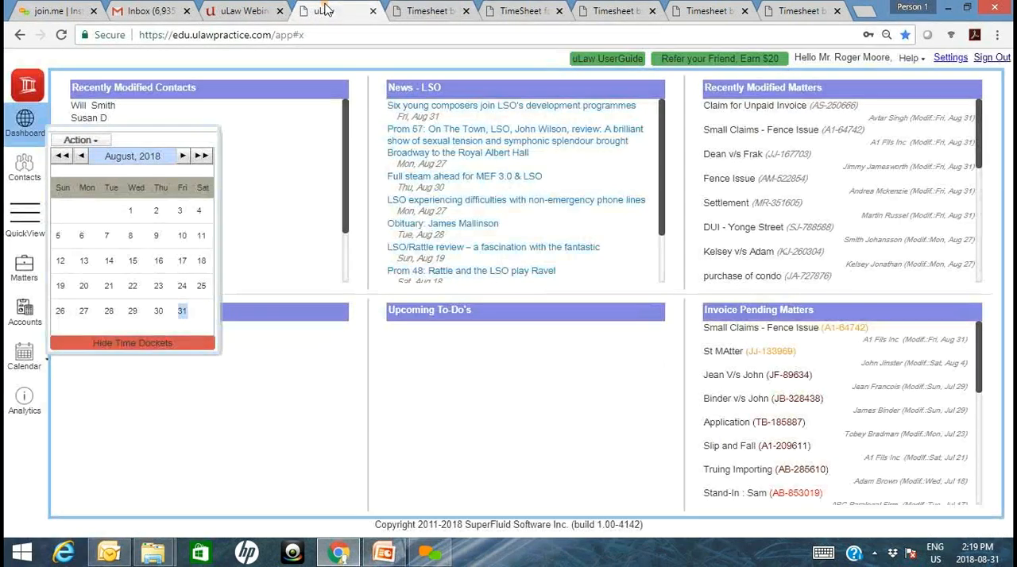
left_click(84, 144)
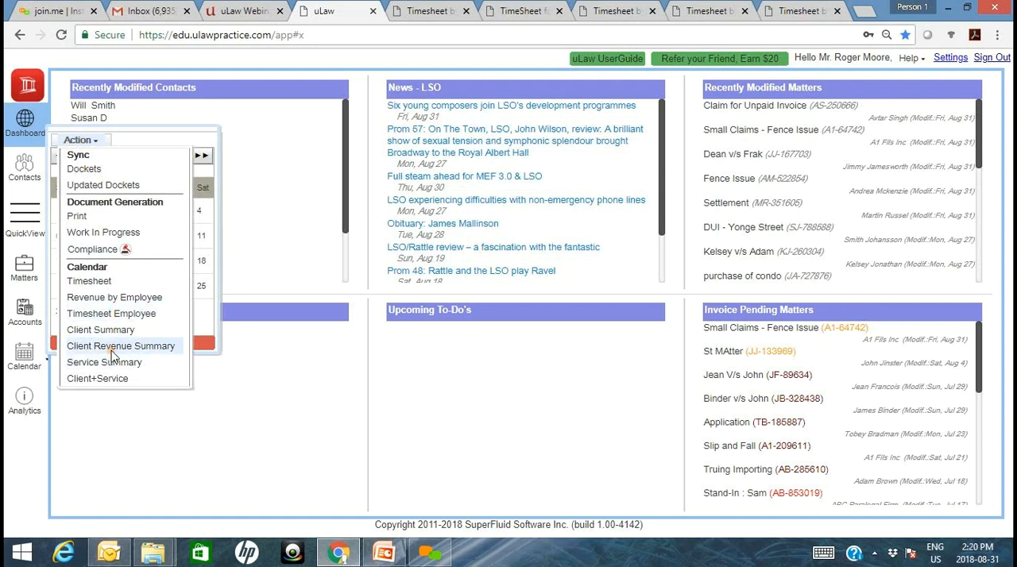
left_click(106, 298)
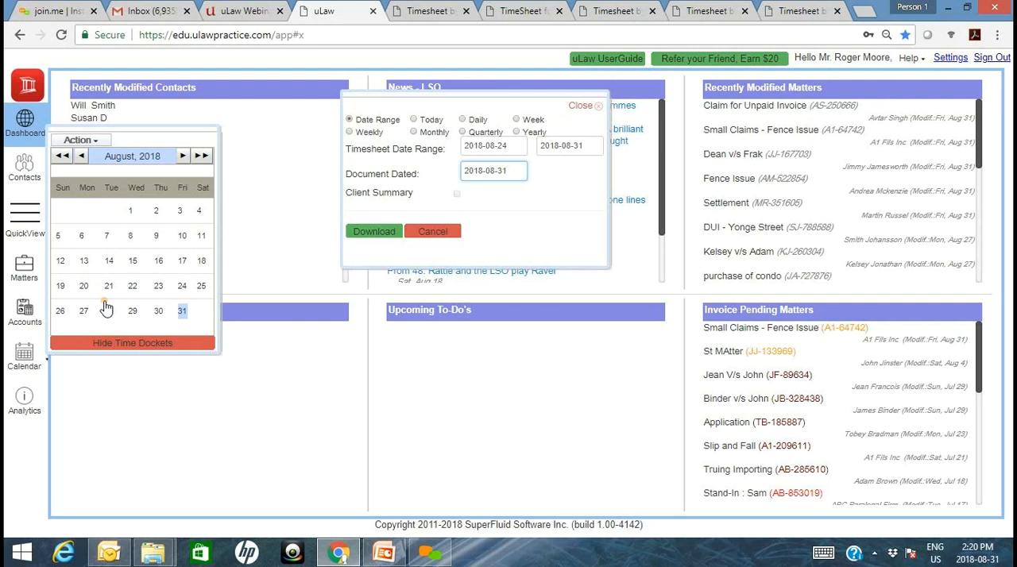
left_click(443, 140)
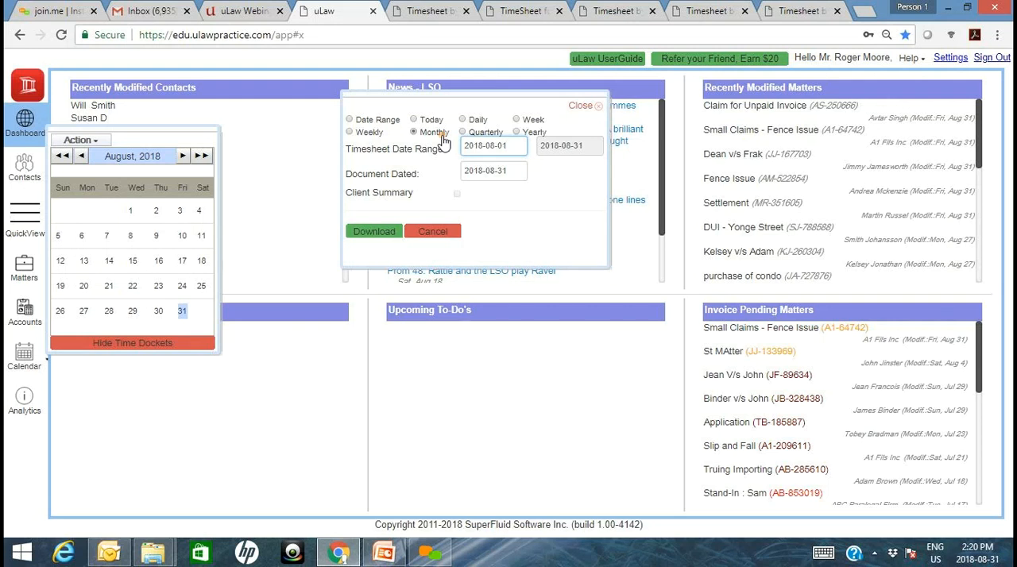
left_click(374, 237)
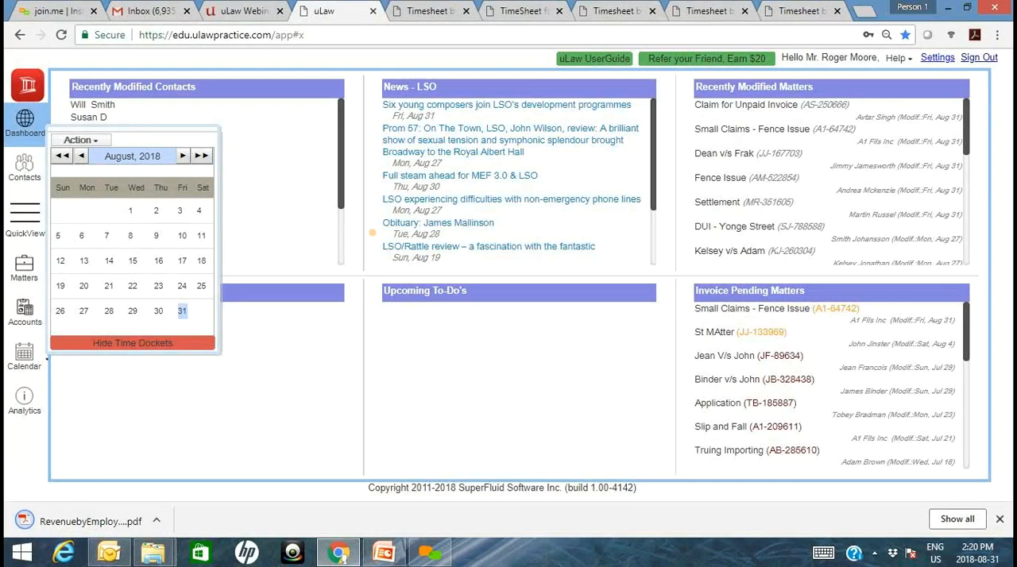
- Open the downloaded Revenue by Employee PDF and compare its first page with that of the employee timesheet
left_click(67, 526)
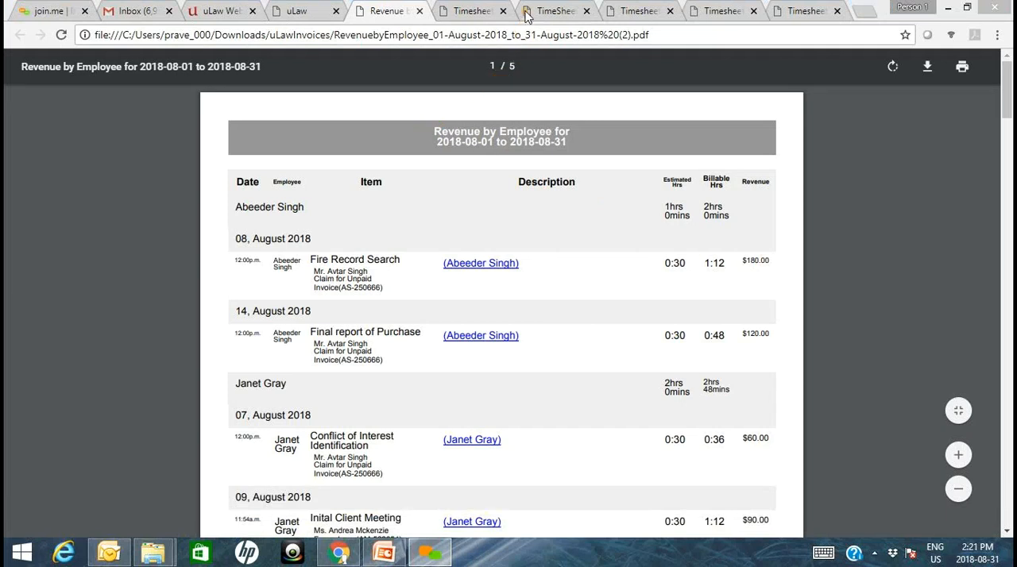
left_click(451, 9)
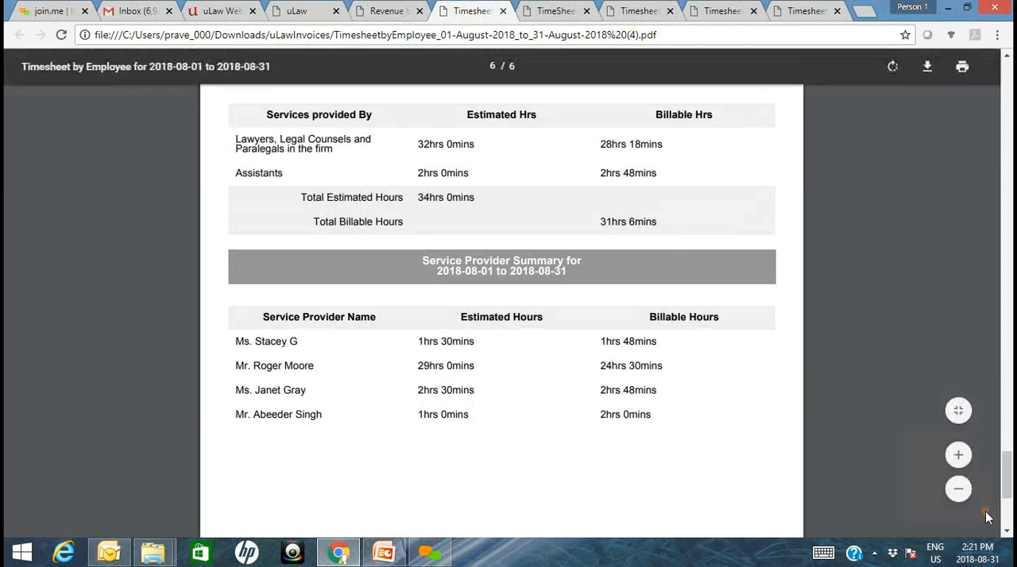
left_click_drag(1007, 476, 1006, 62)
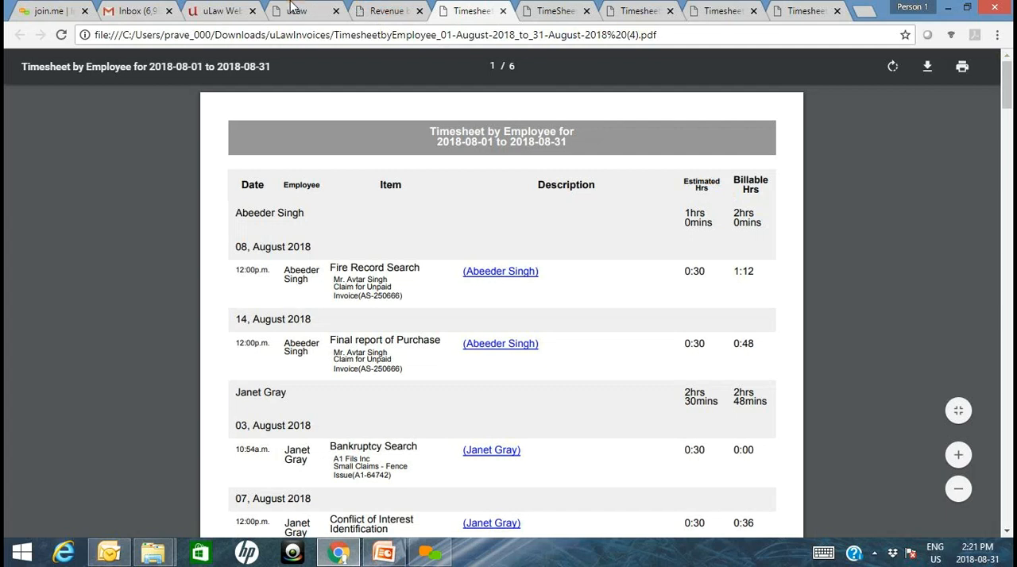
left_click(380, 11)
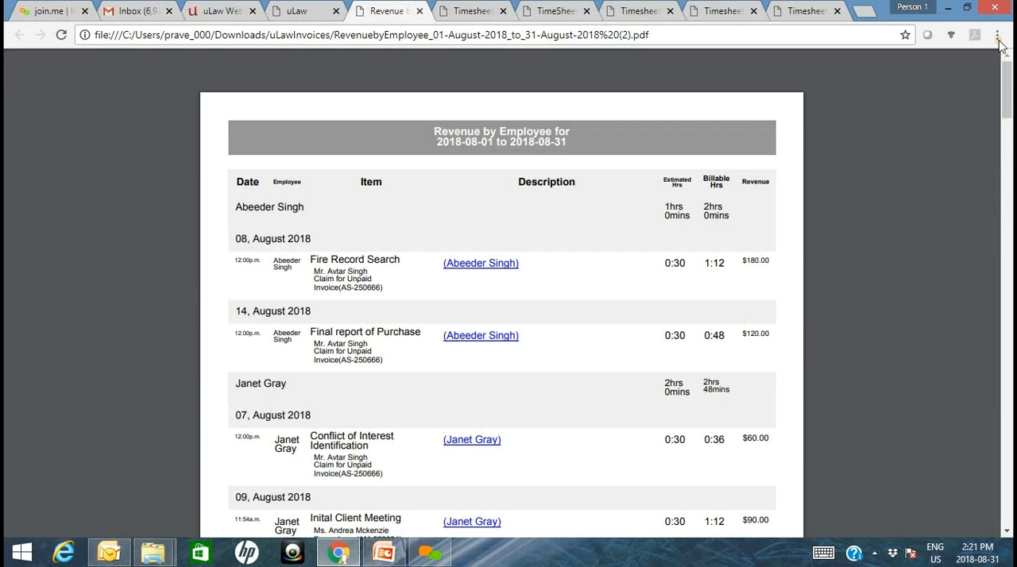
- Examine the revenue report's employee entries, overall totals, Service Summary and Service Provider Summary
scroll(1007, 120, "down", 1)
left_click_drag(1007, 137, 1005, 219)
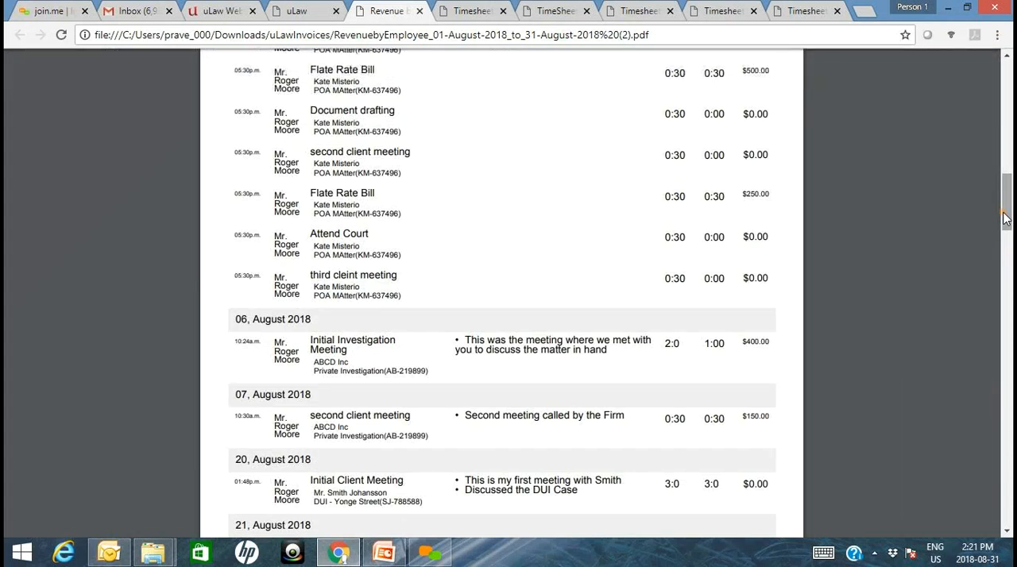
left_click_drag(1005, 219, 1007, 402)
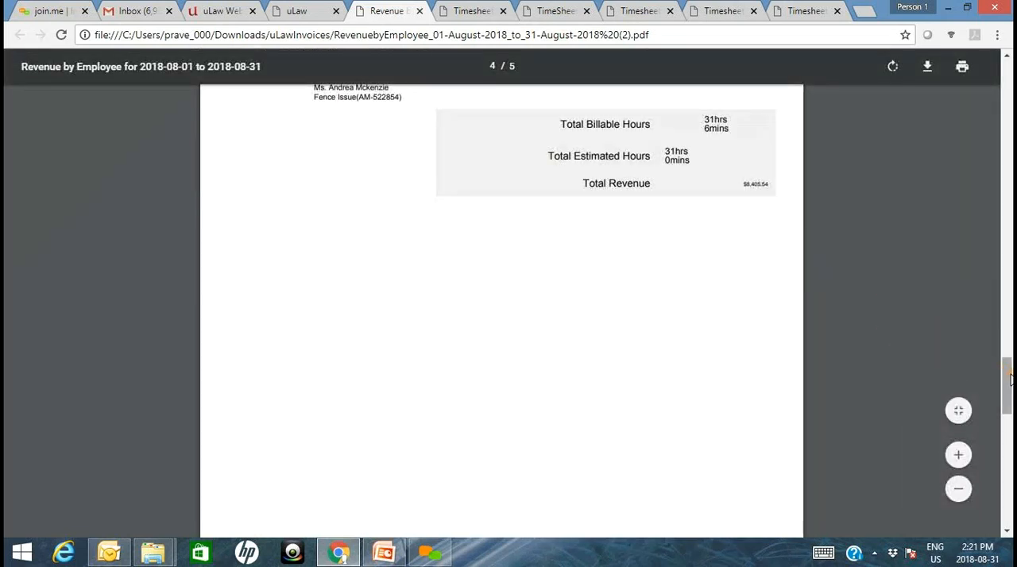
left_click_drag(1007, 383, 1005, 440)
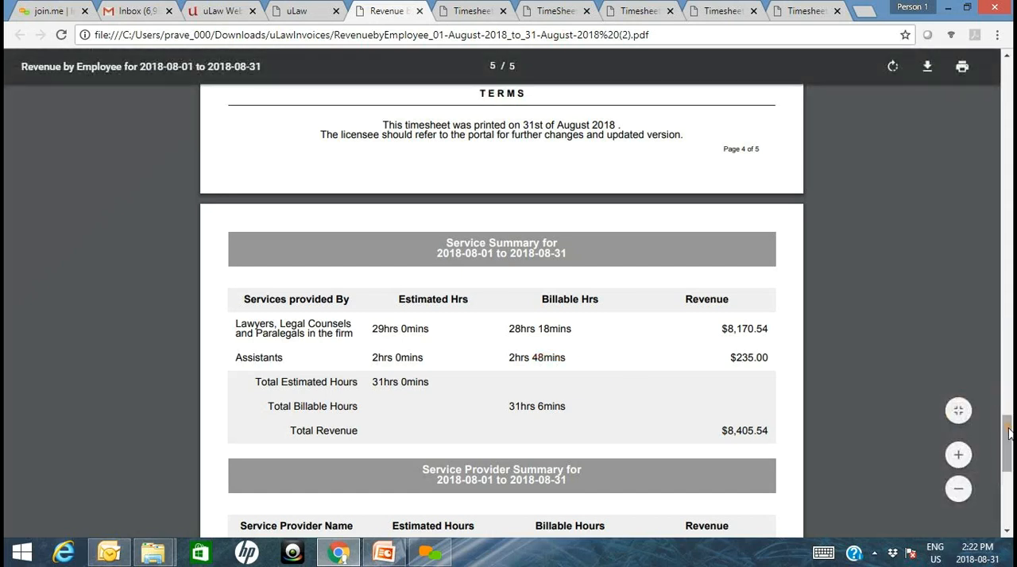
left_click_drag(1009, 432, 1009, 437)
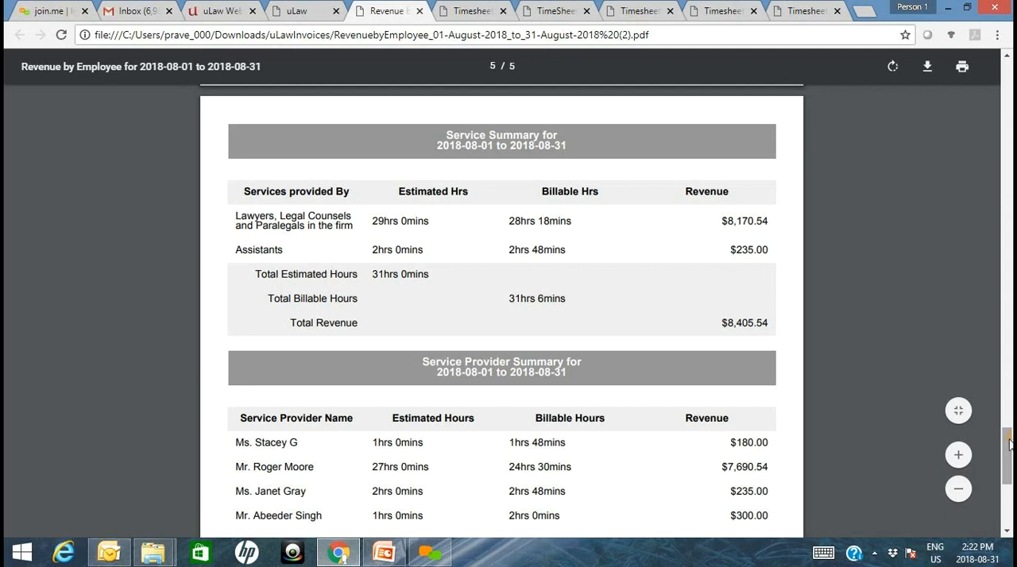
left_click_drag(1010, 445, 1009, 470)
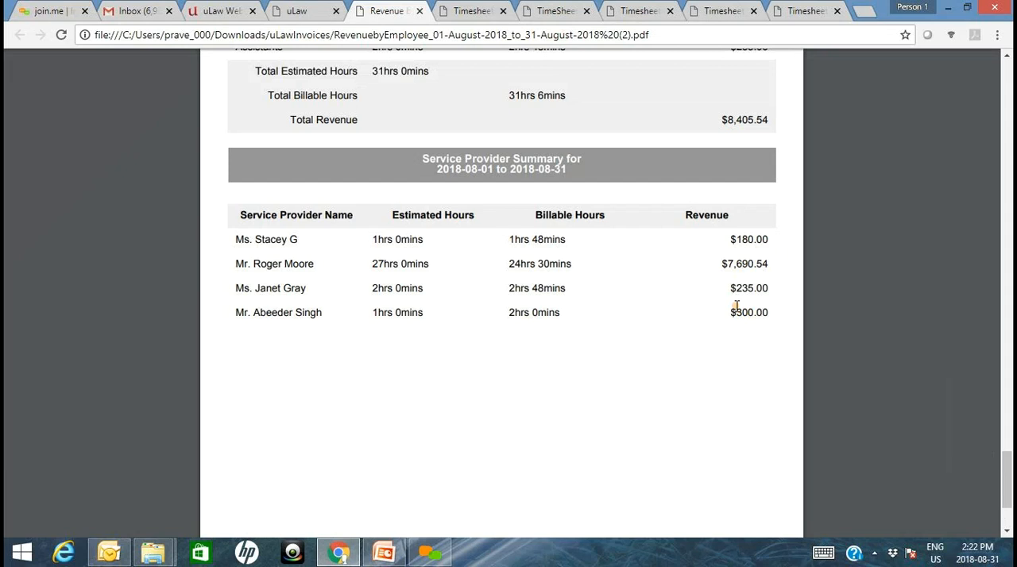
- Compare the Service Provider Summary hours in the employee timesheet with those in the Revenue by Employee report
key("ctrl+Tab")
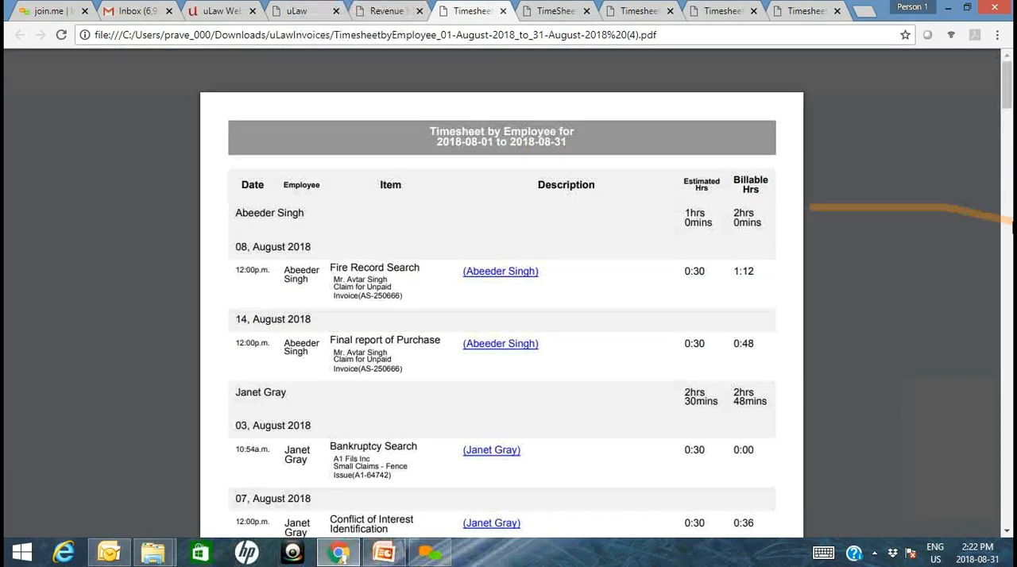
left_click_drag(1007, 89, 1000, 521)
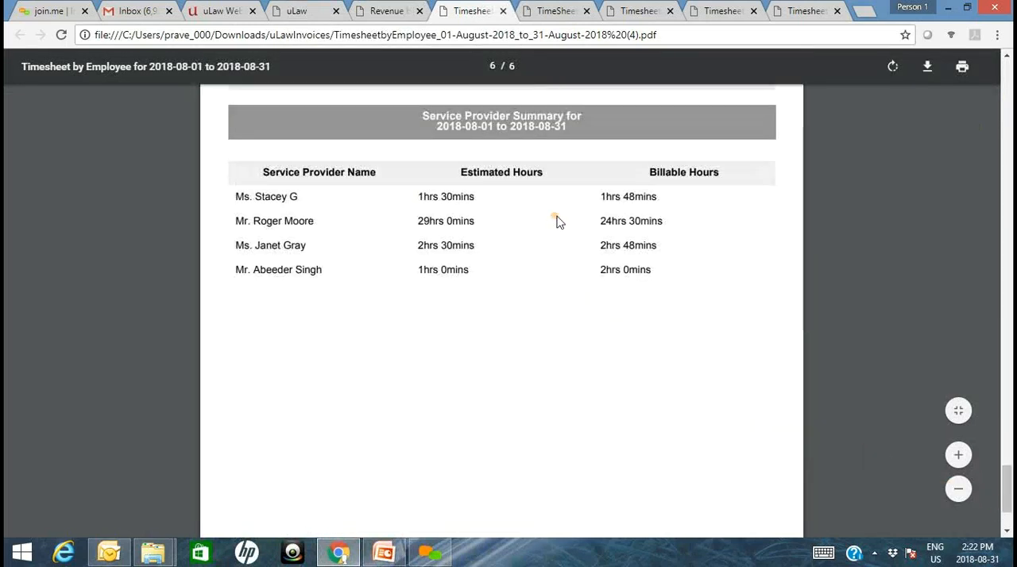
left_click(377, 14)
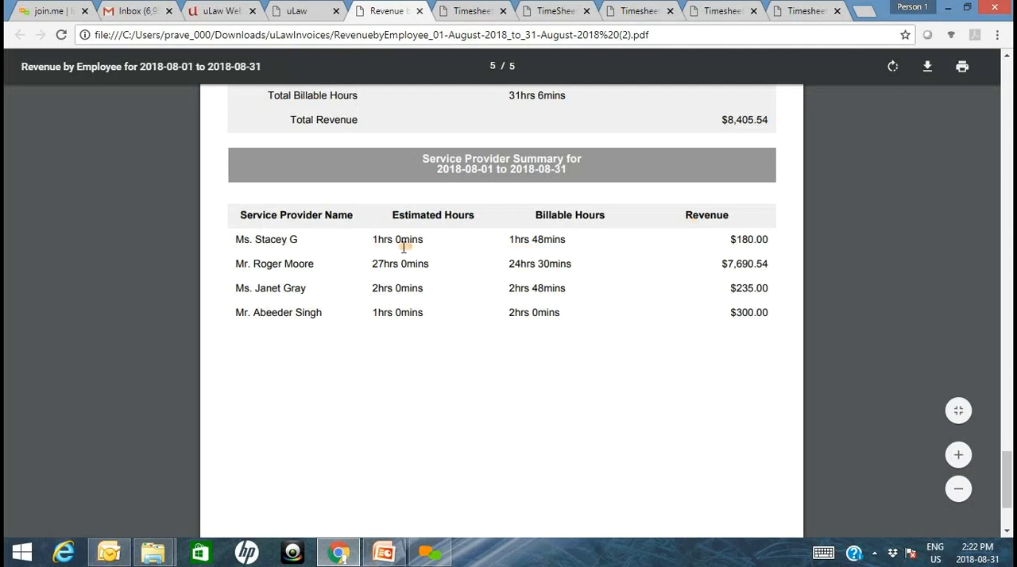
left_click(494, 8)
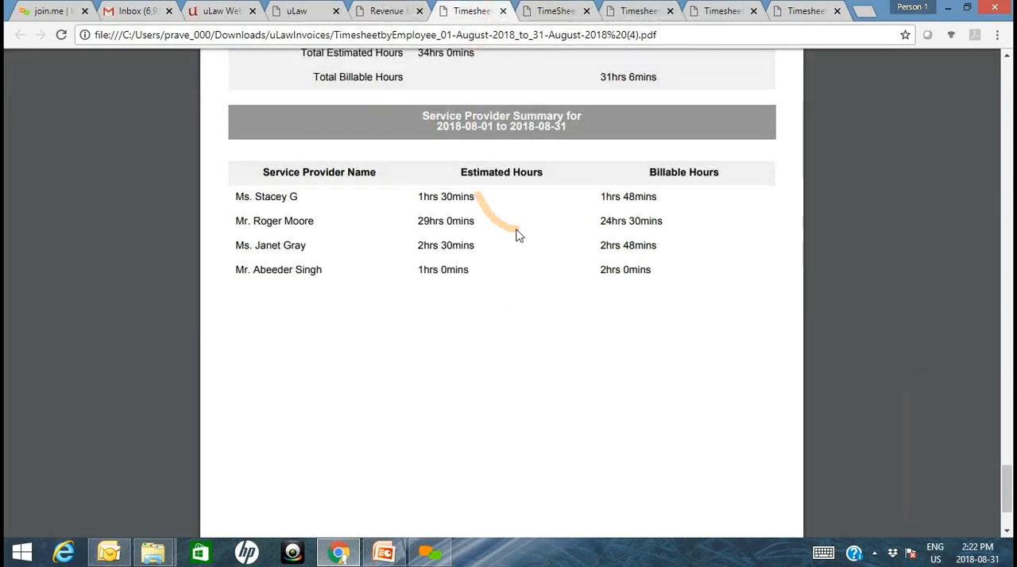
left_click(388, 9)
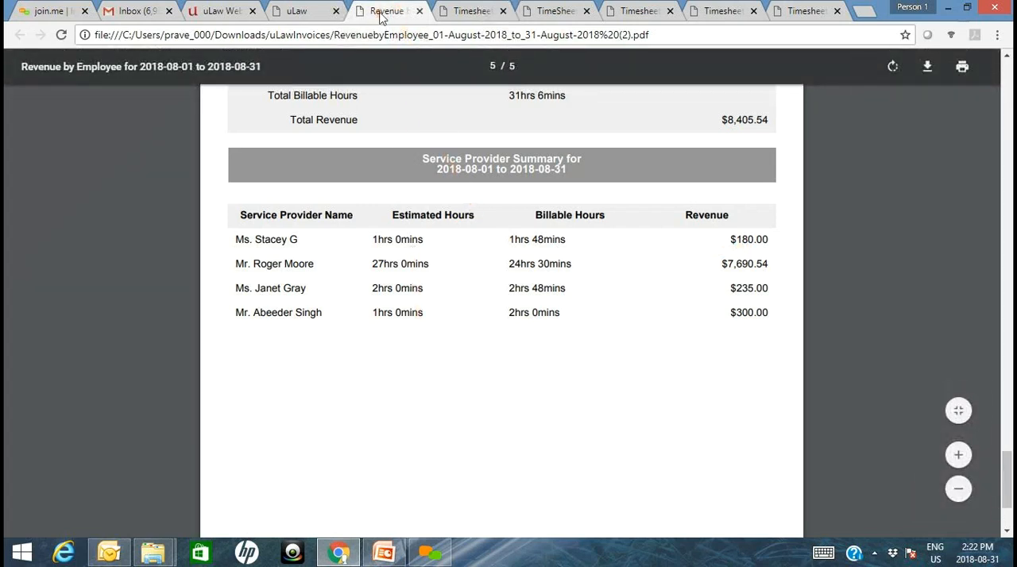
- Return to uLaw, download the monthly Client Revenue Summary for 2018-08-01 to 2018-08-31, and open its PDF
left_click(310, 11)
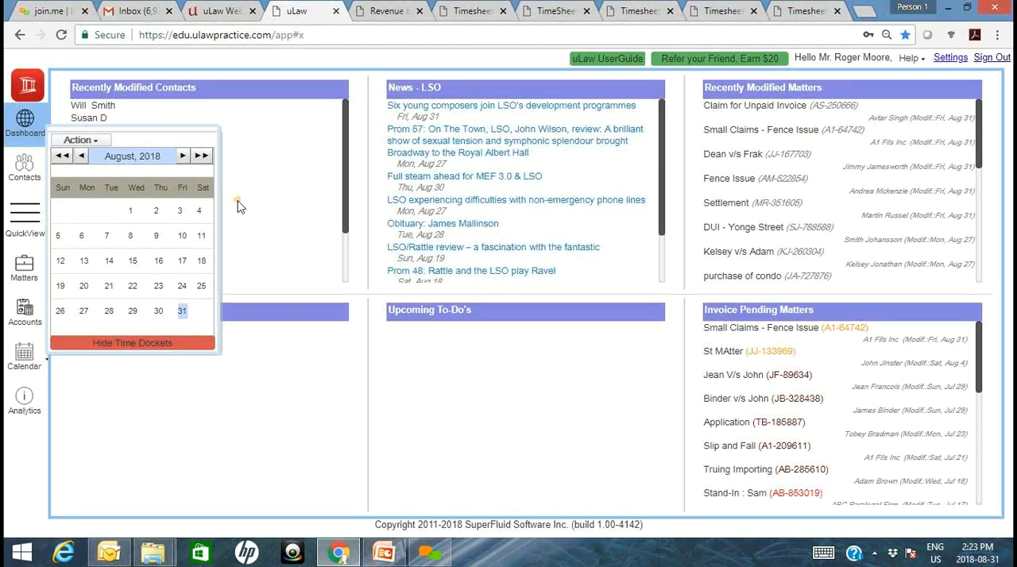
left_click(98, 148)
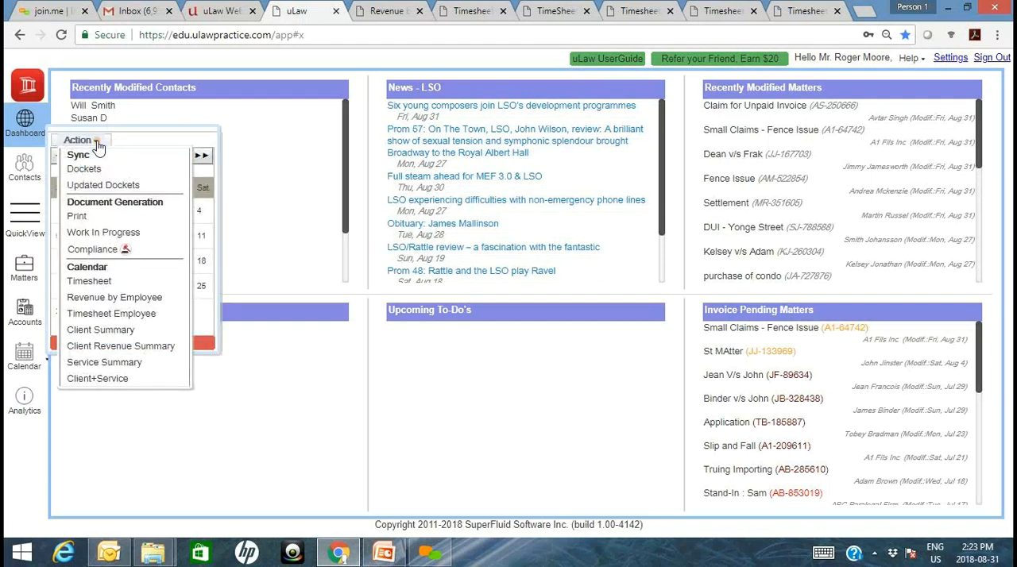
left_click(124, 347)
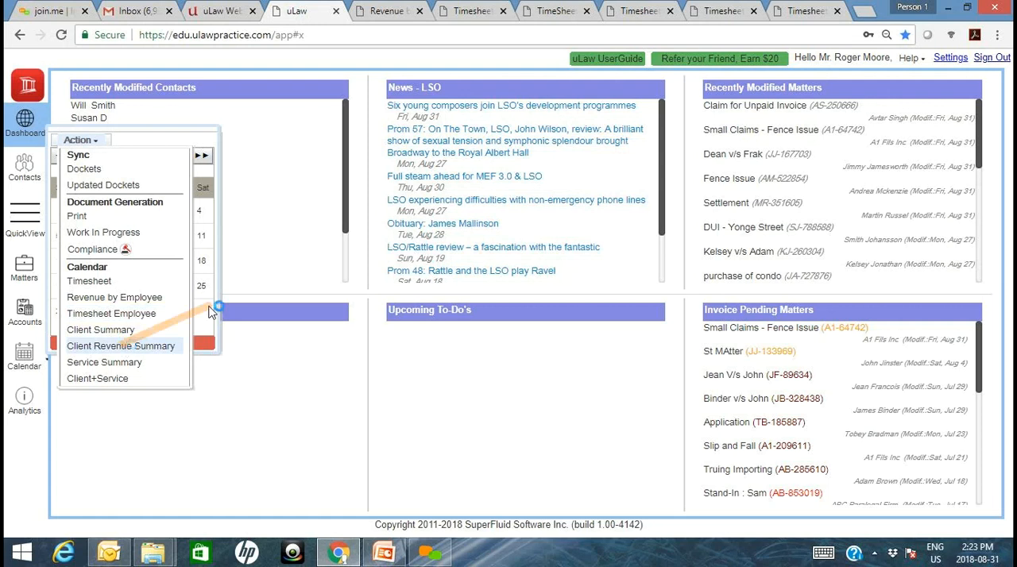
left_click(423, 134)
left_click(374, 232)
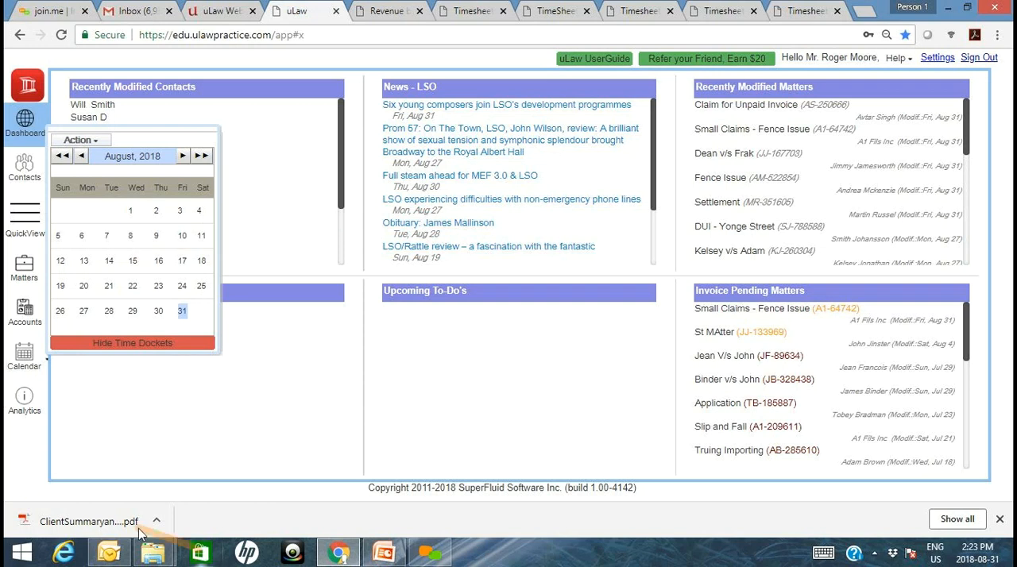
left_click(118, 522)
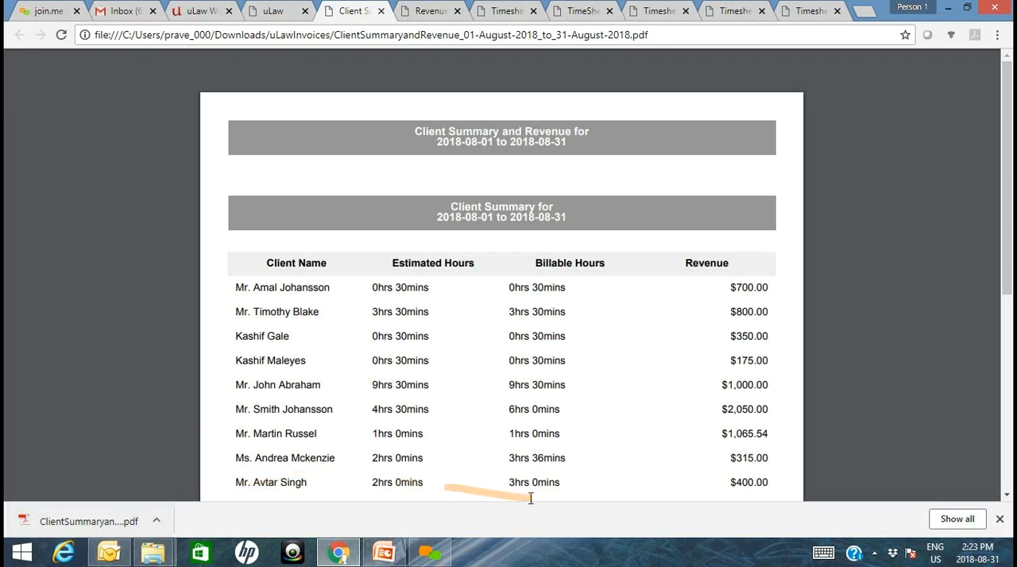
left_click_drag(1006, 209, 1006, 244)
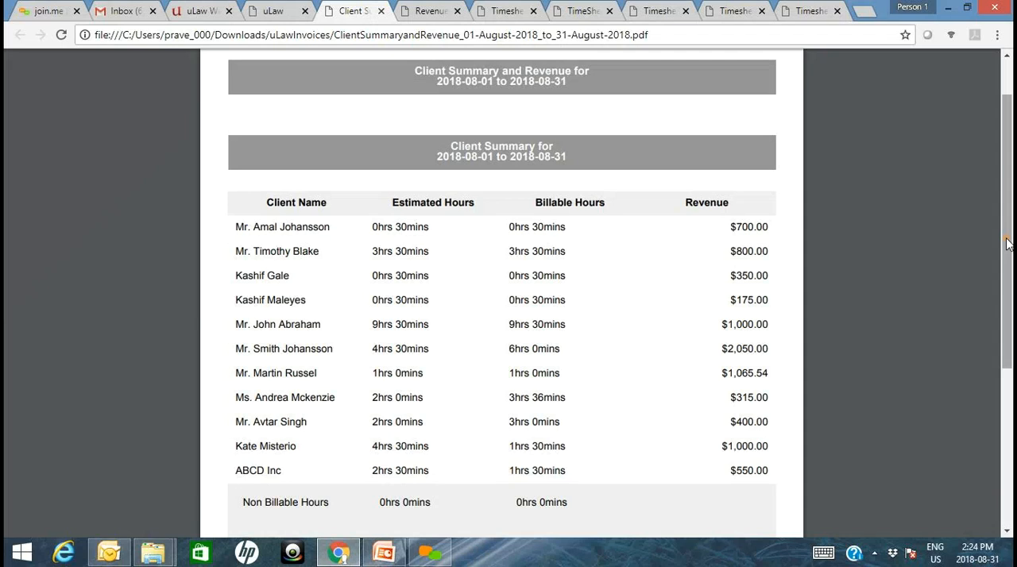
- Look through the open Timesheet by Employee PDFs, checking their employee entries and service provider summaries
left_click(652, 11)
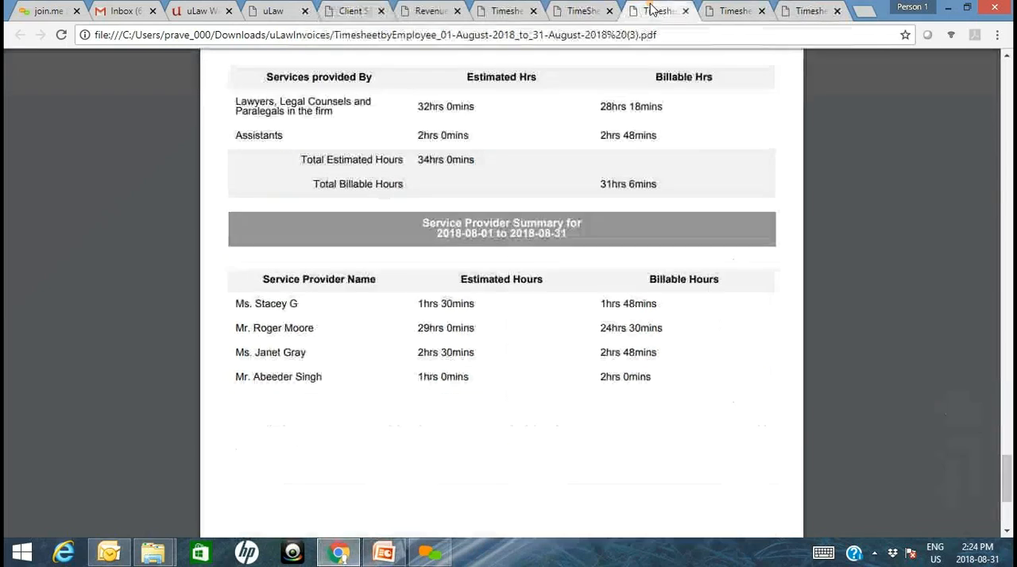
left_click_drag(1007, 487, 1007, 263)
left_click(733, 10)
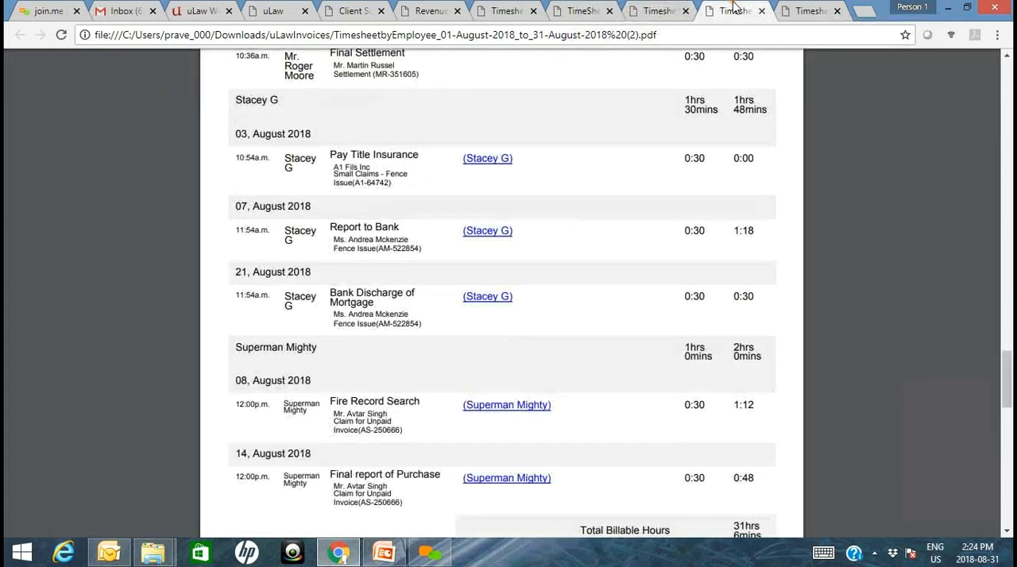
left_click(793, 10)
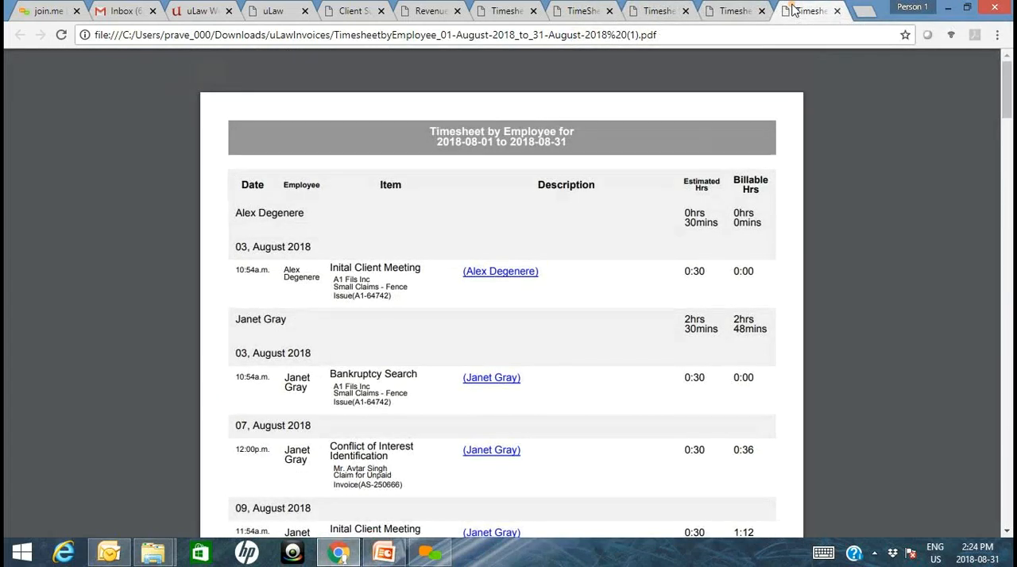
left_click_drag(1007, 248, 1003, 478)
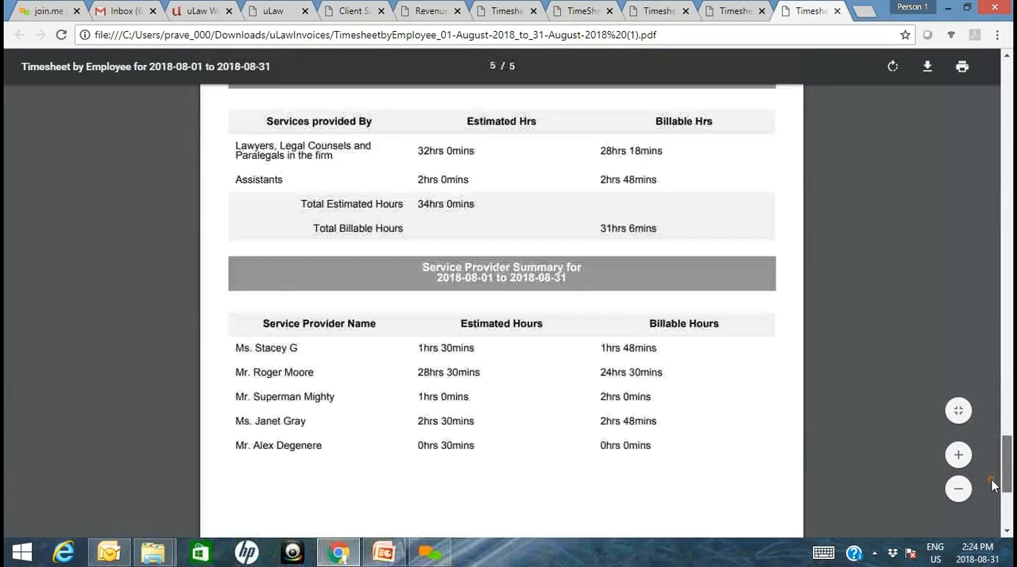
left_click(495, 8)
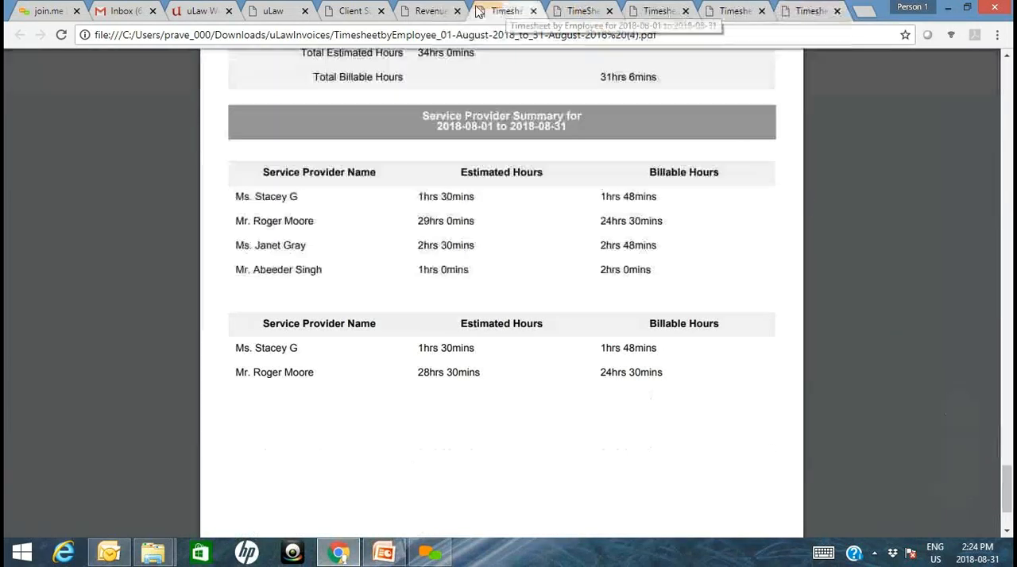
- Go back to the Client Summary and Revenue PDF and review each client's hours, revenue and the totals
left_click(353, 10)
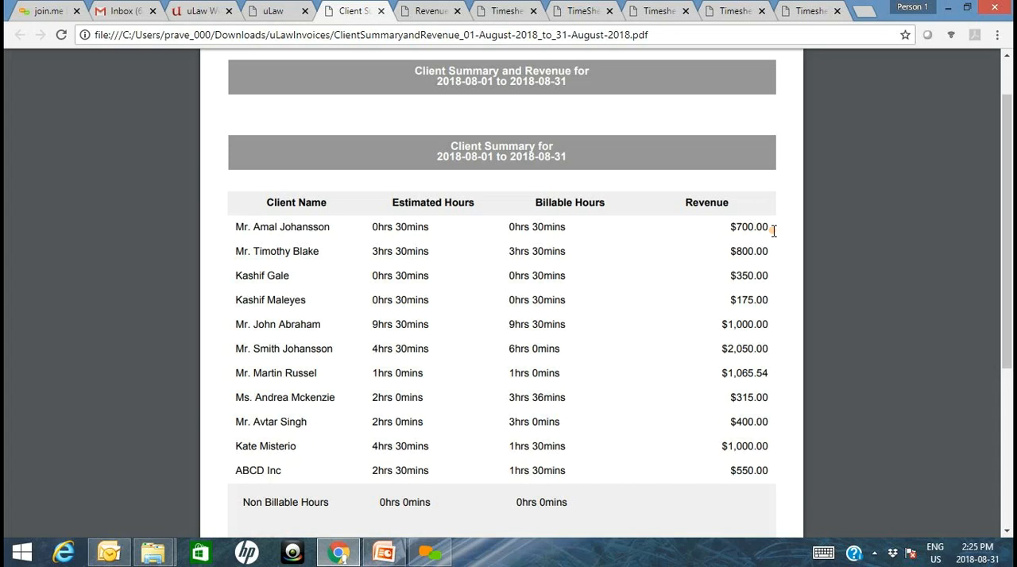
left_click_drag(1009, 195, 999, 294)
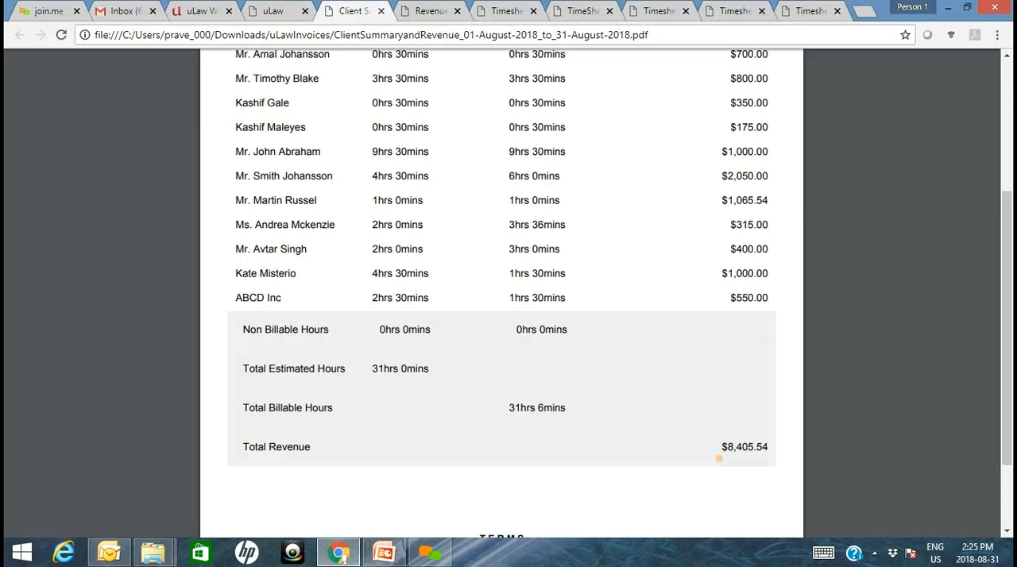
left_click_drag(1008, 376, 1008, 329)
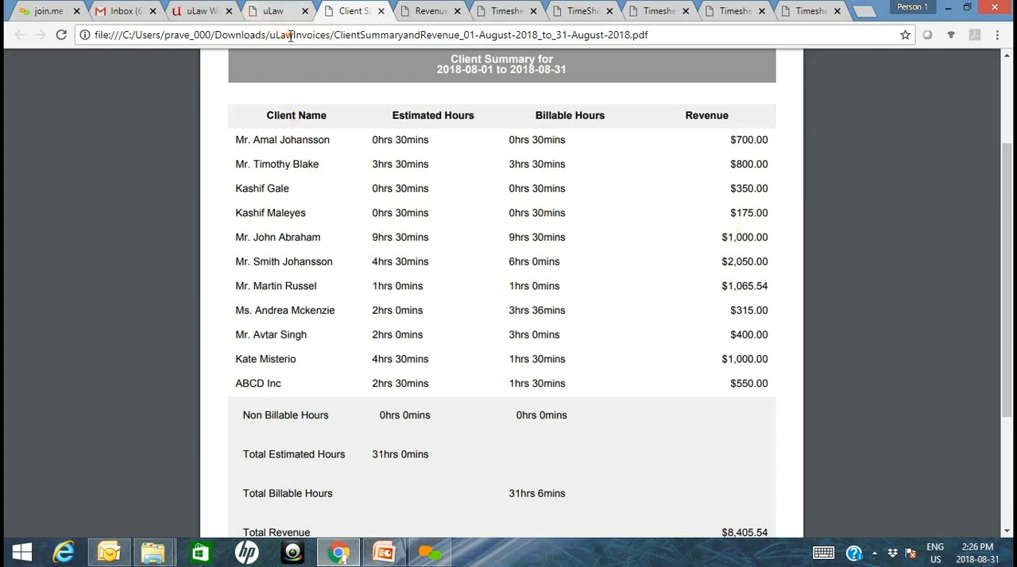
- Return to uLaw, download the monthly Client+Service report for 2018-08-01 to 2018-08-31, and review the client hours and totals in its PDF
left_click(272, 11)
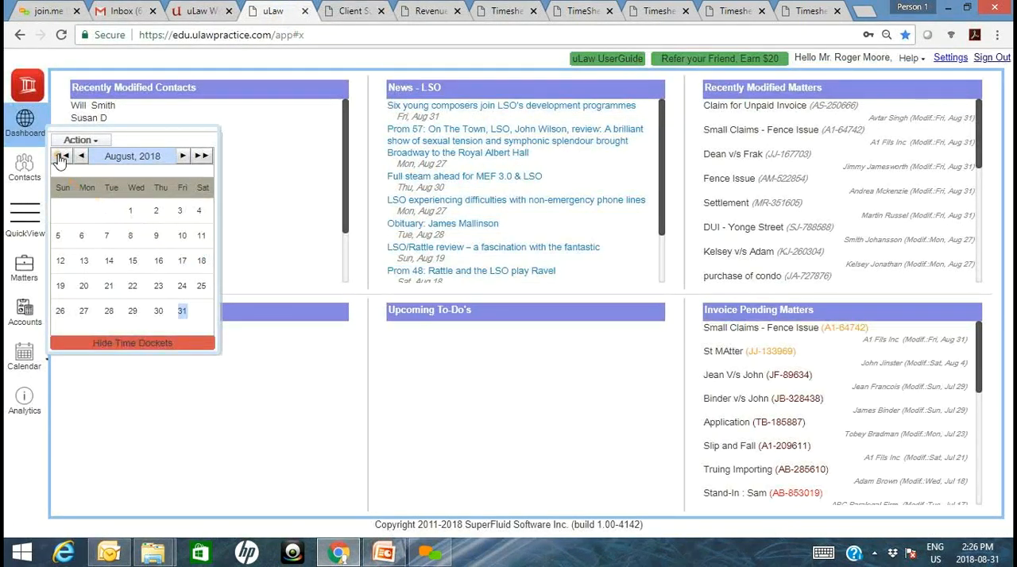
left_click(73, 143)
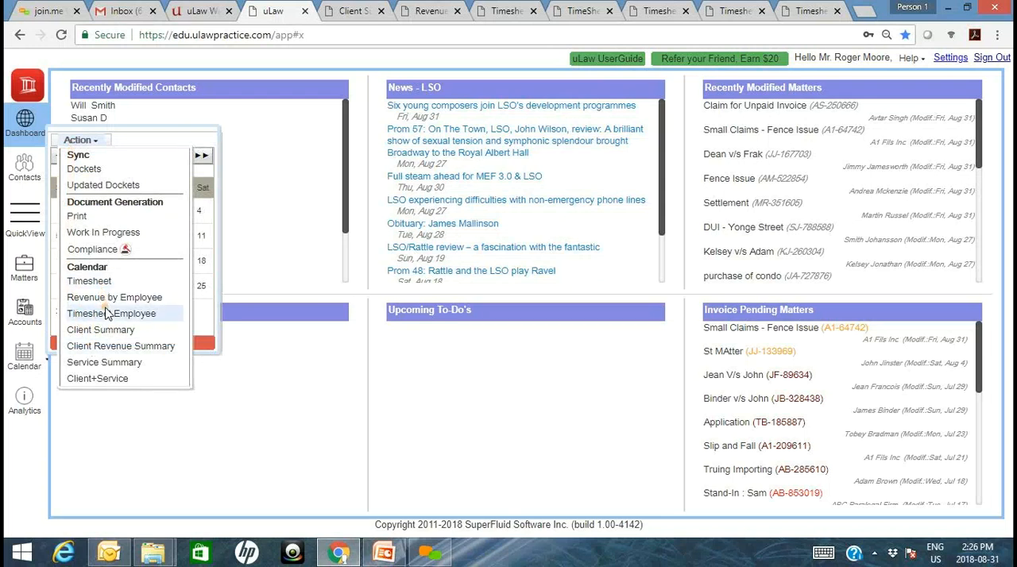
left_click(111, 378)
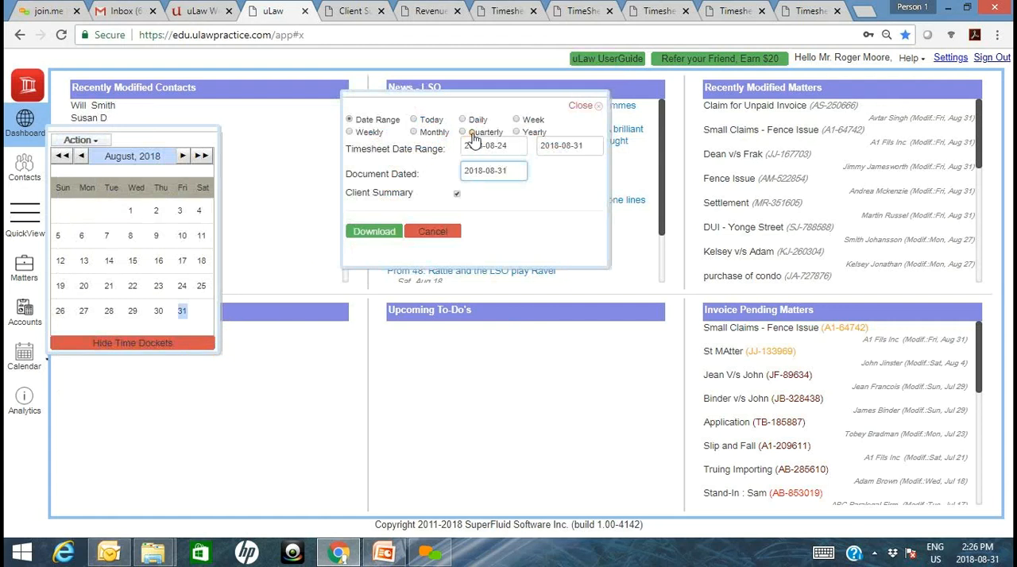
left_click(384, 230)
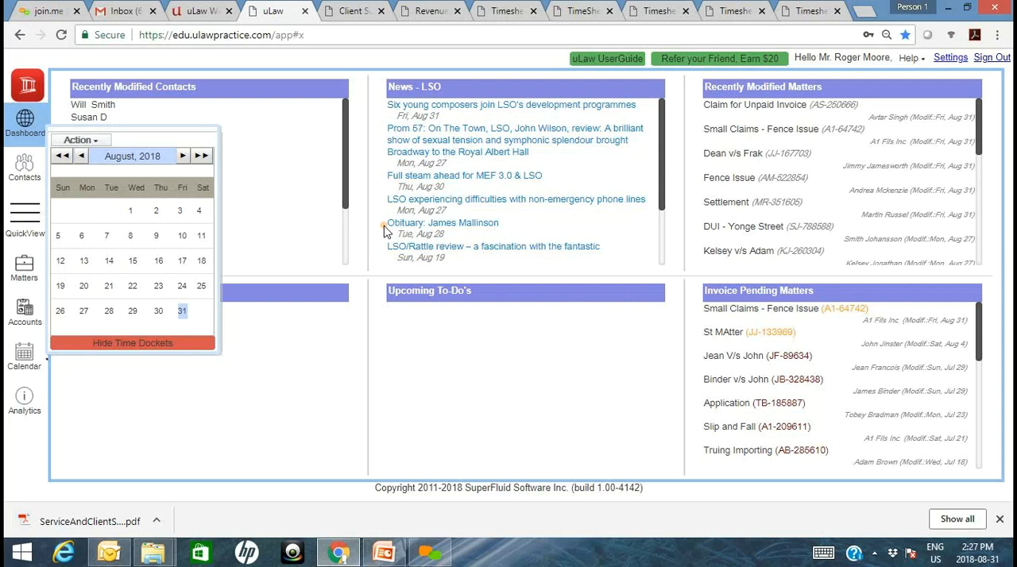
left_click(100, 530)
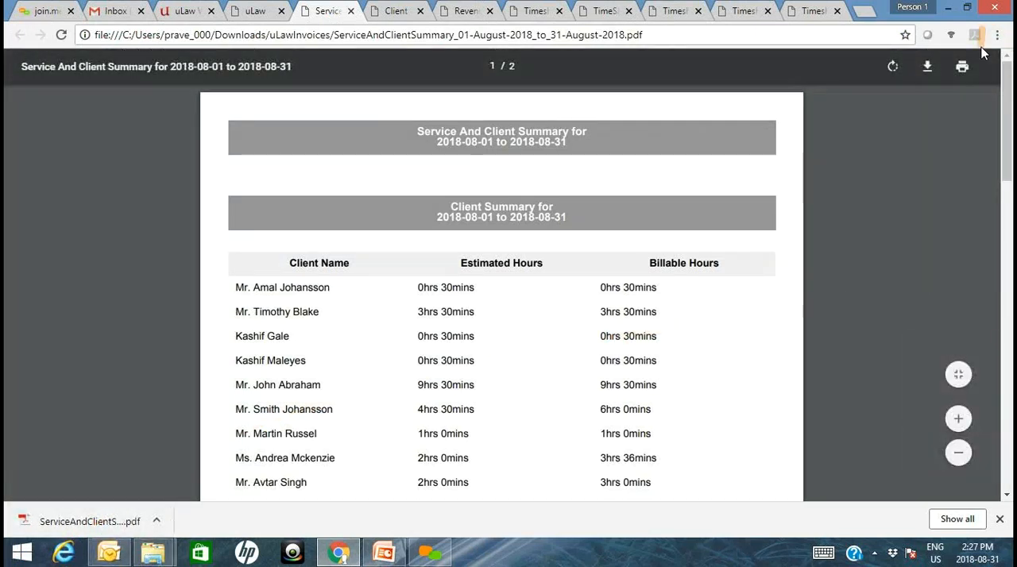
left_click_drag(1007, 111, 1000, 235)
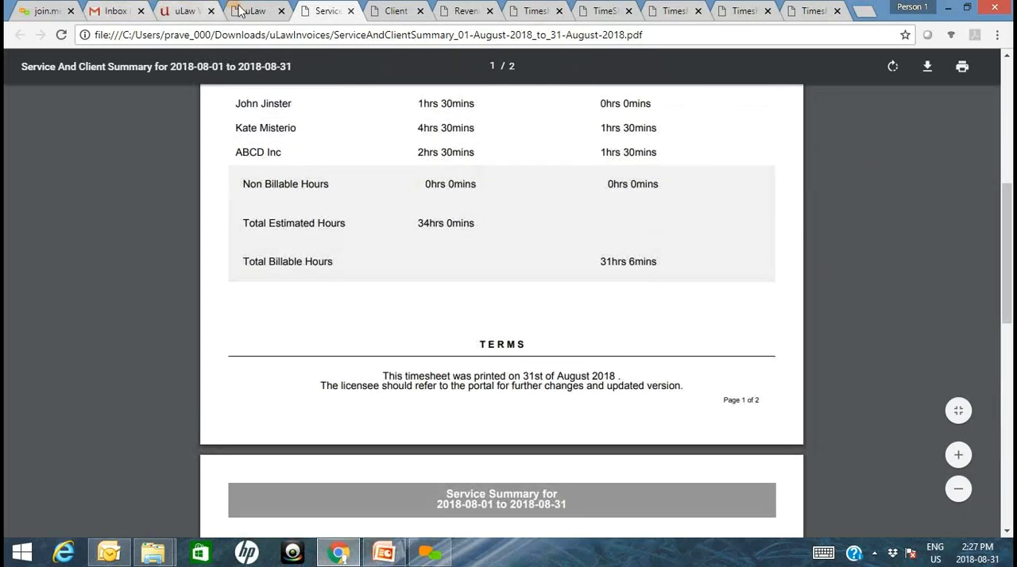
- Return to the uLaw dashboard and close all the open report and timesheet PDFs
left_click(164, 11)
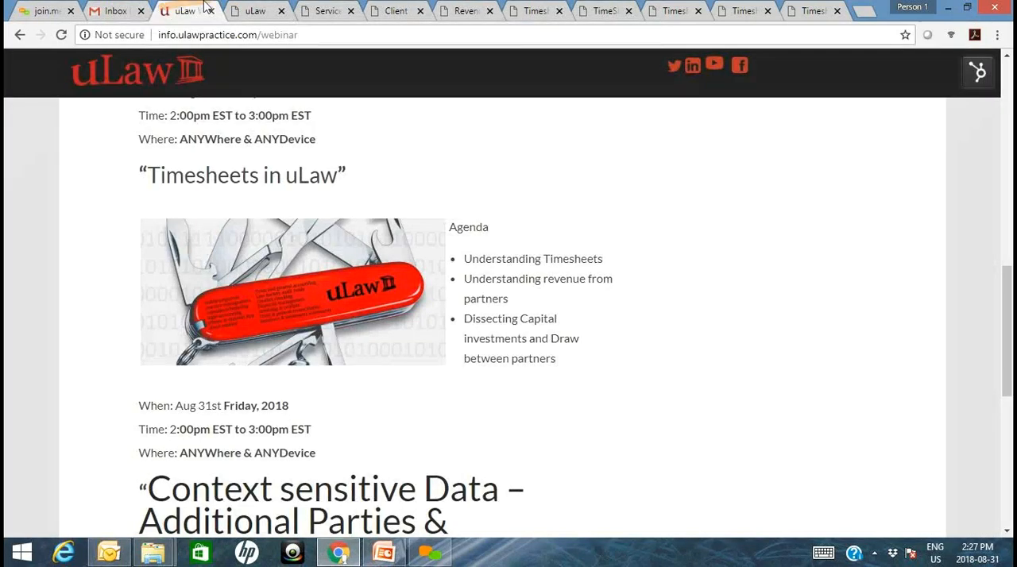
left_click(250, 14)
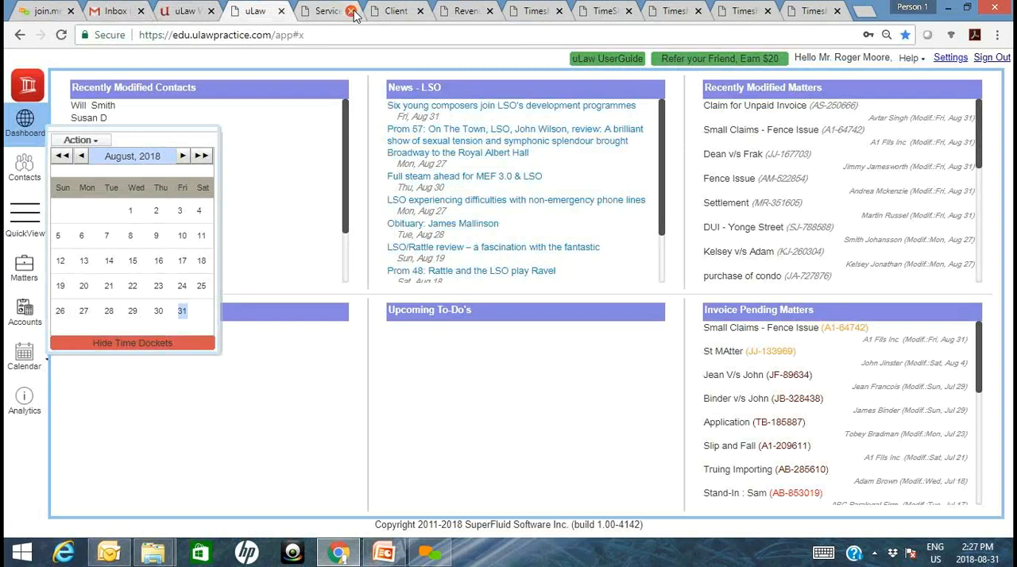
left_click(352, 11)
left_click(352, 11)
left_click(352, 11)
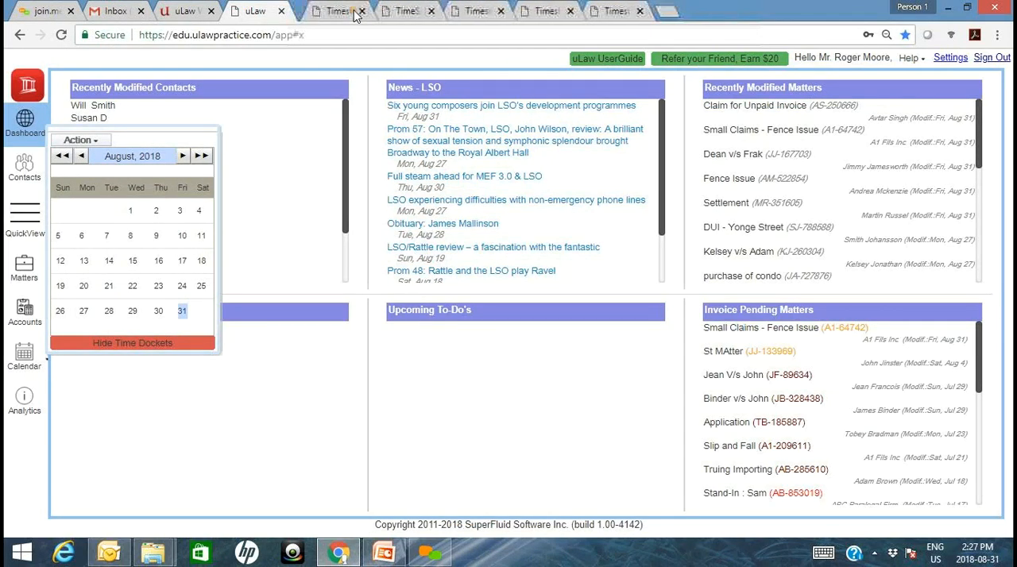
left_click(352, 11)
left_click(352, 12)
left_click(352, 11)
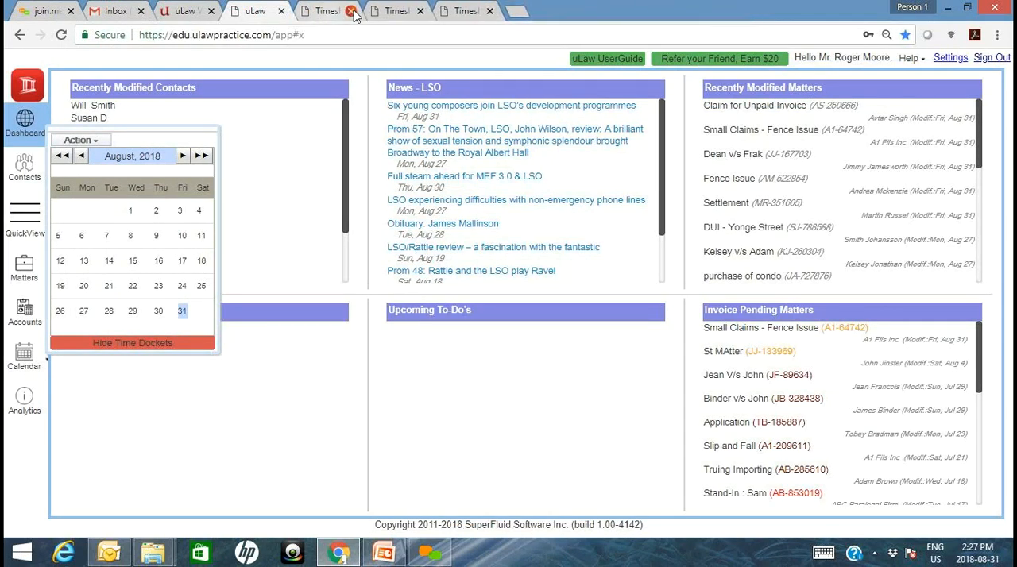
left_click(352, 11)
left_click(352, 11)
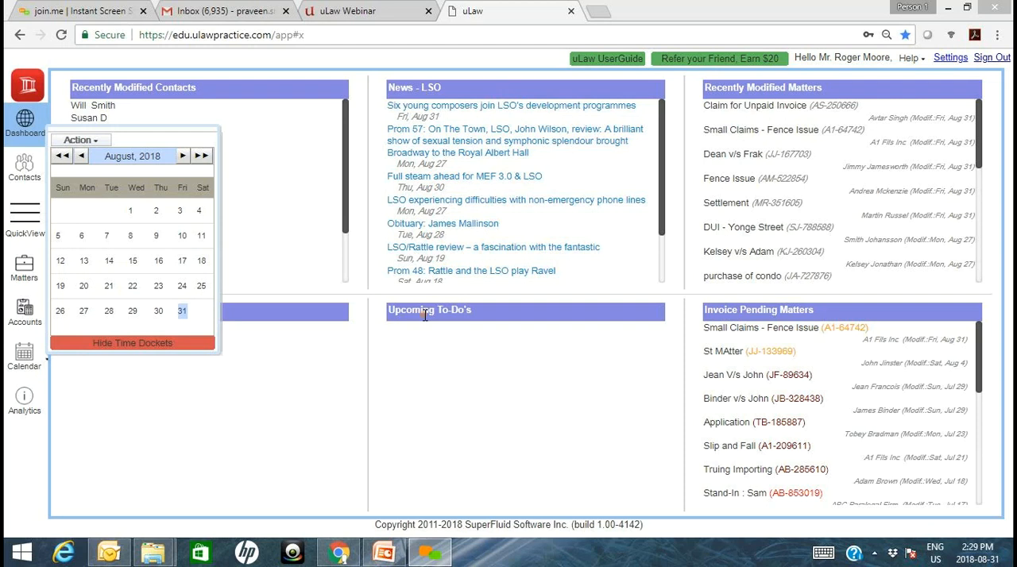
- Check the "Timesheets in uLaw" agenda on the webinar page, and return to uLaw to open the calendar
left_click(352, 9)
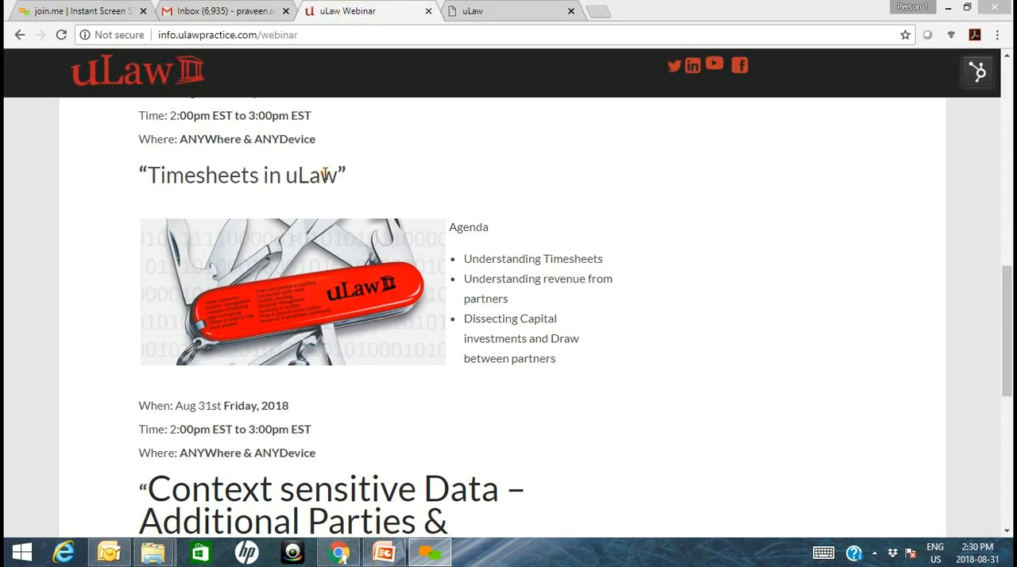
left_click(464, 13)
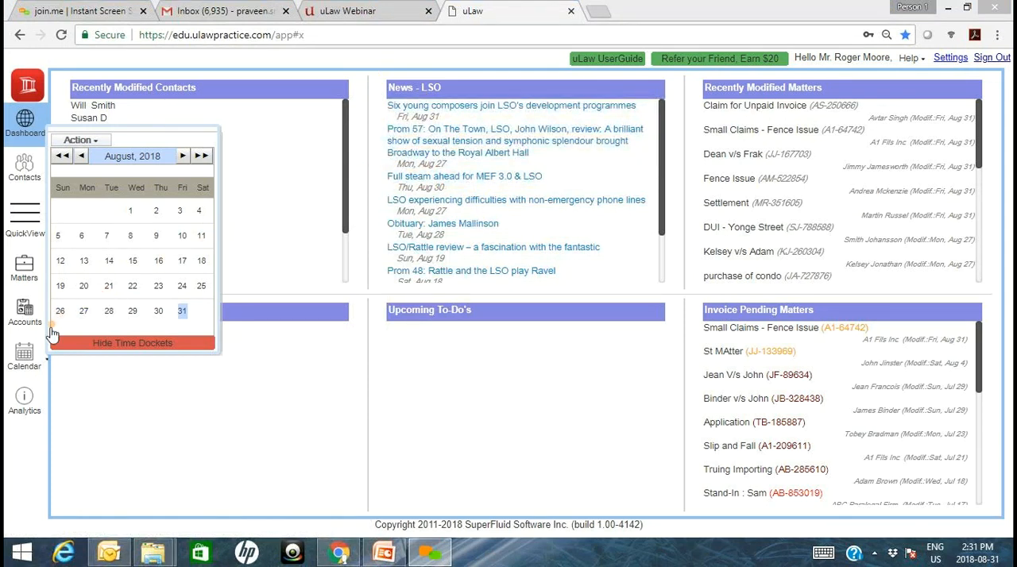
left_click(30, 354)
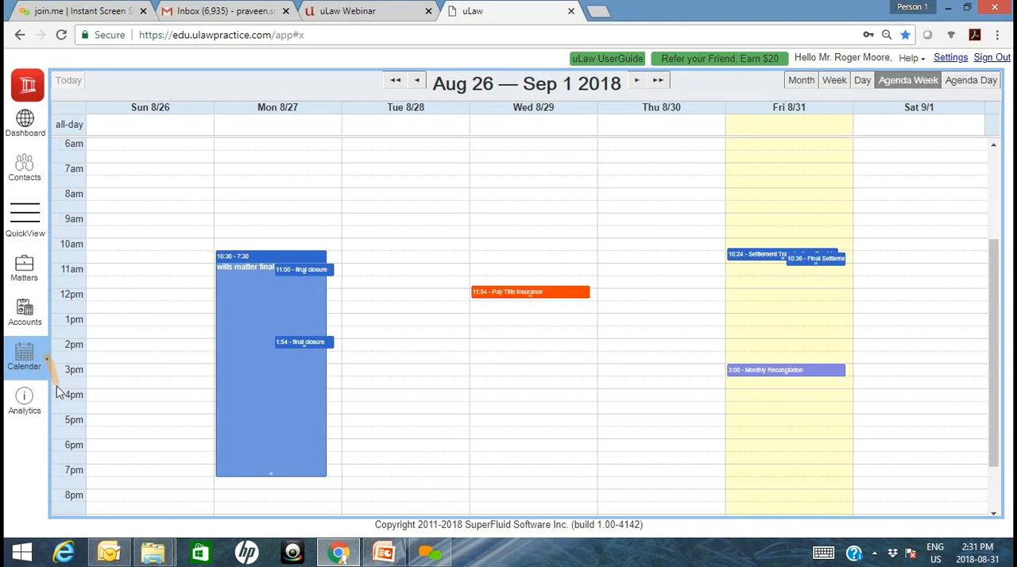
- Hide the calendar's time dockets and show them again, and view the events by month and by week
left_click(46, 363)
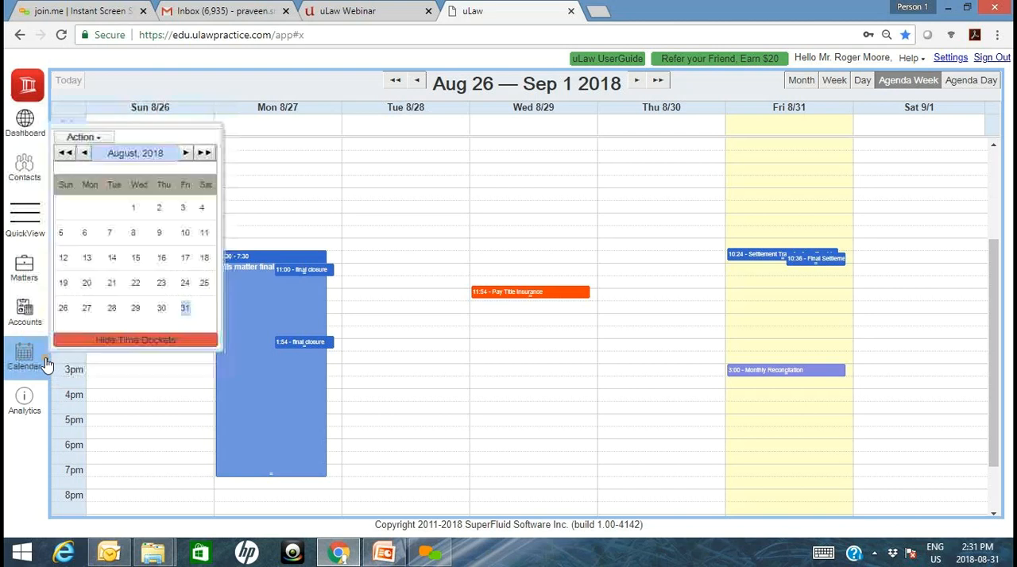
left_click(123, 342)
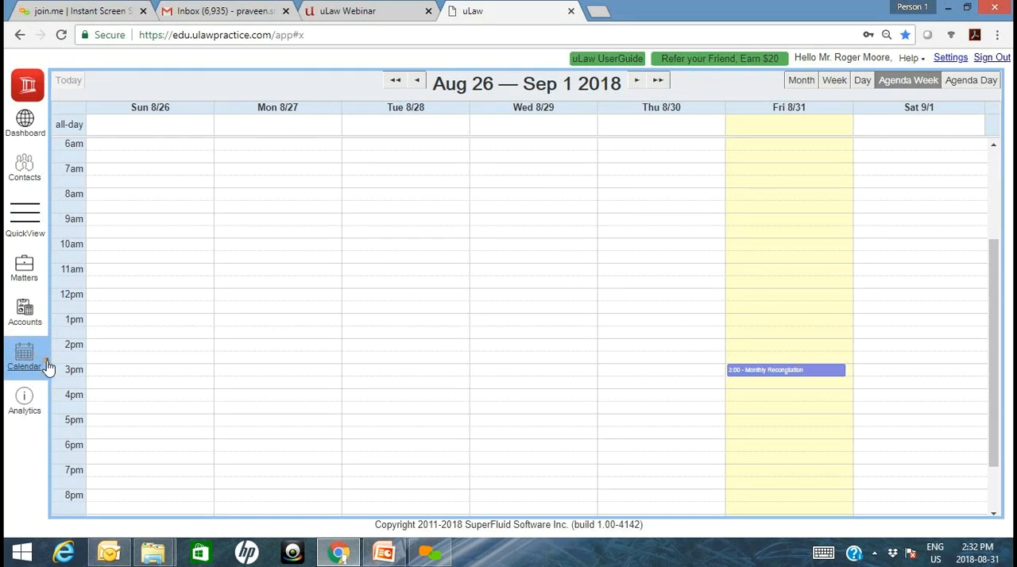
mouse_move(45, 365)
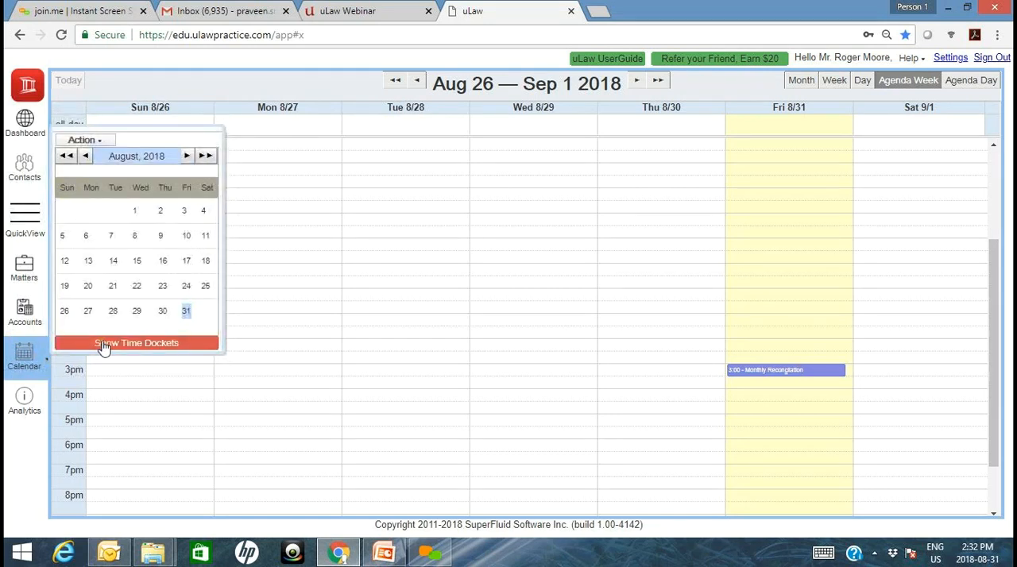
left_click(103, 344)
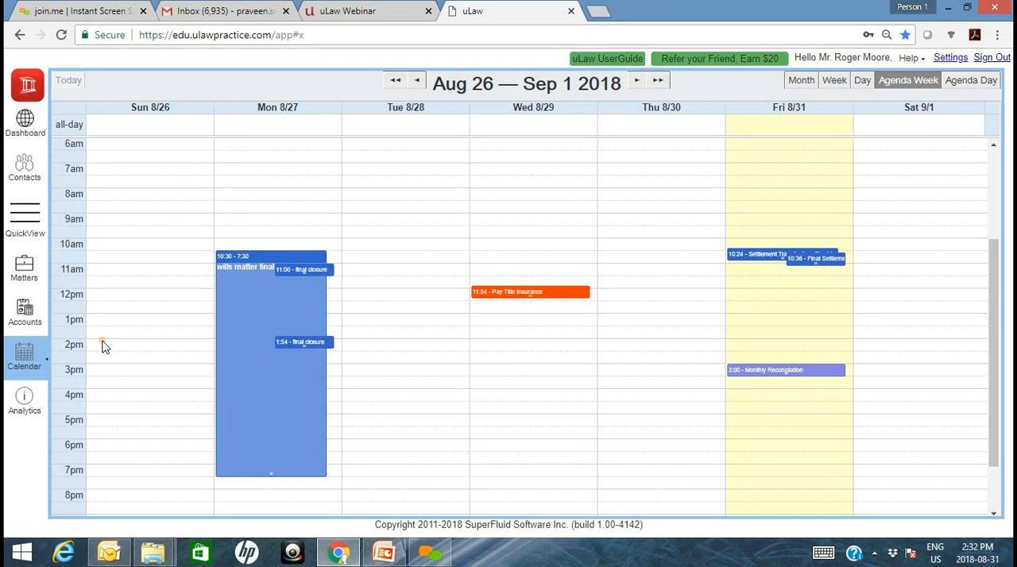
left_click(802, 82)
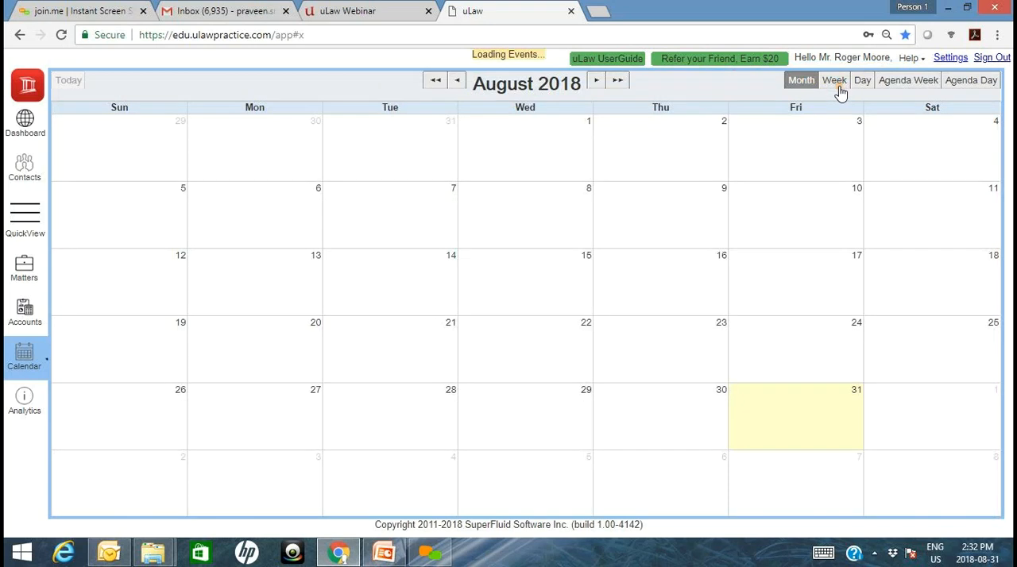
left_click(835, 80)
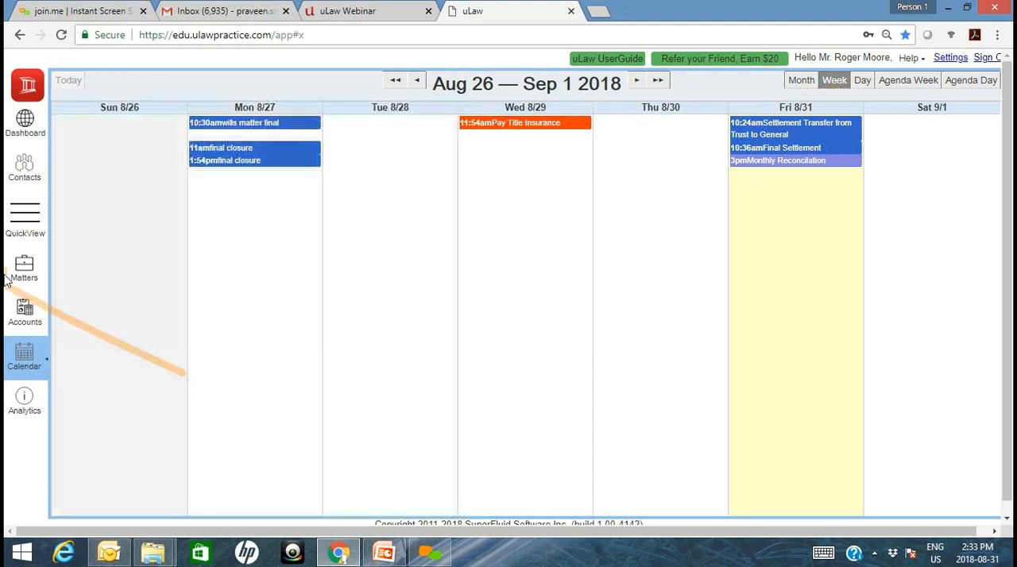
- Look at the Accounts and Contacts sections, and switch to PowerPoint
left_click(24, 314)
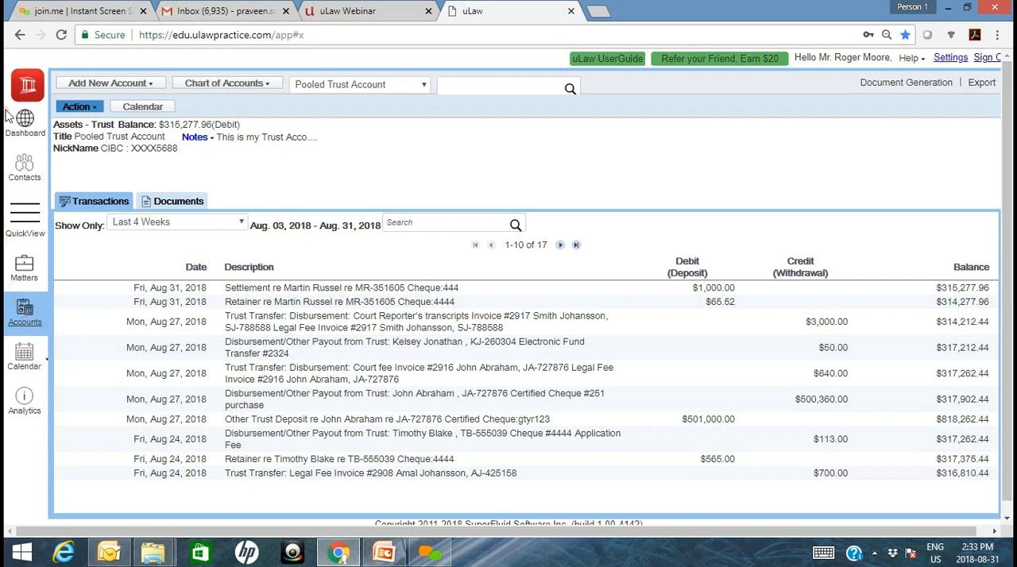
left_click(23, 171)
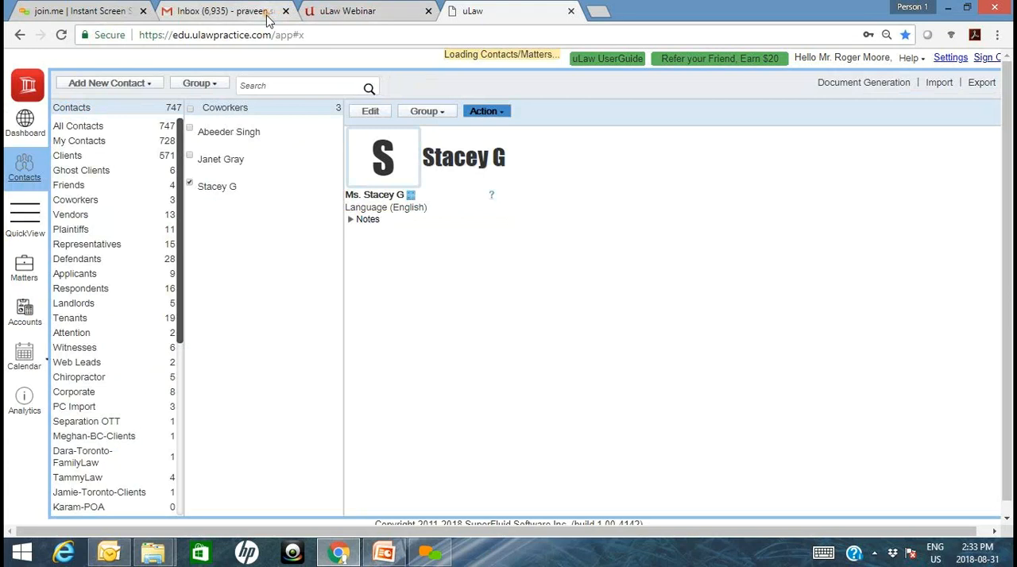
left_click(399, 564)
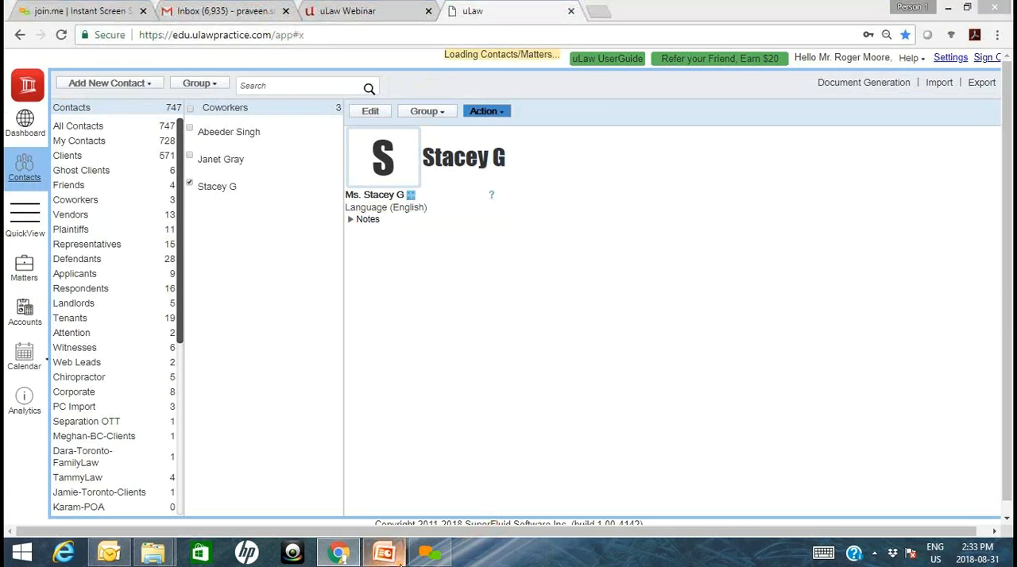
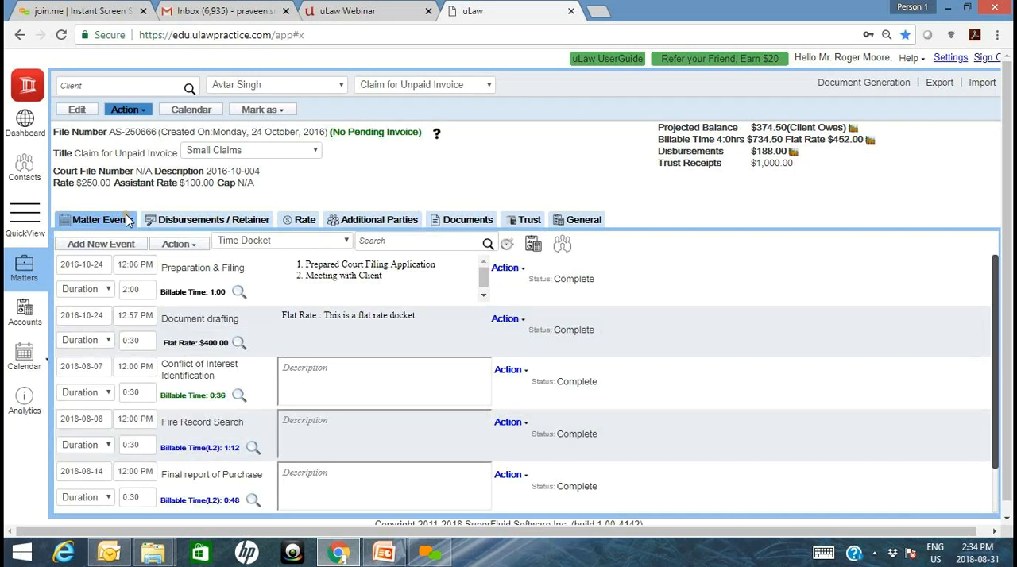
- Look through the Claim for Unpaid Invoice matter's disbursements and retainer, its rates, and its additional parties
left_click(204, 219)
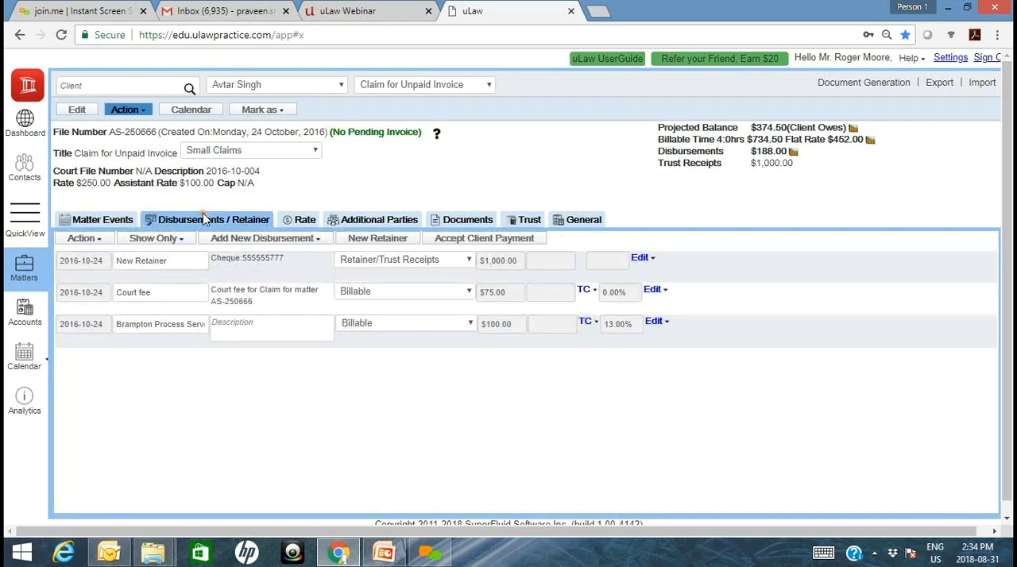
left_click(304, 222)
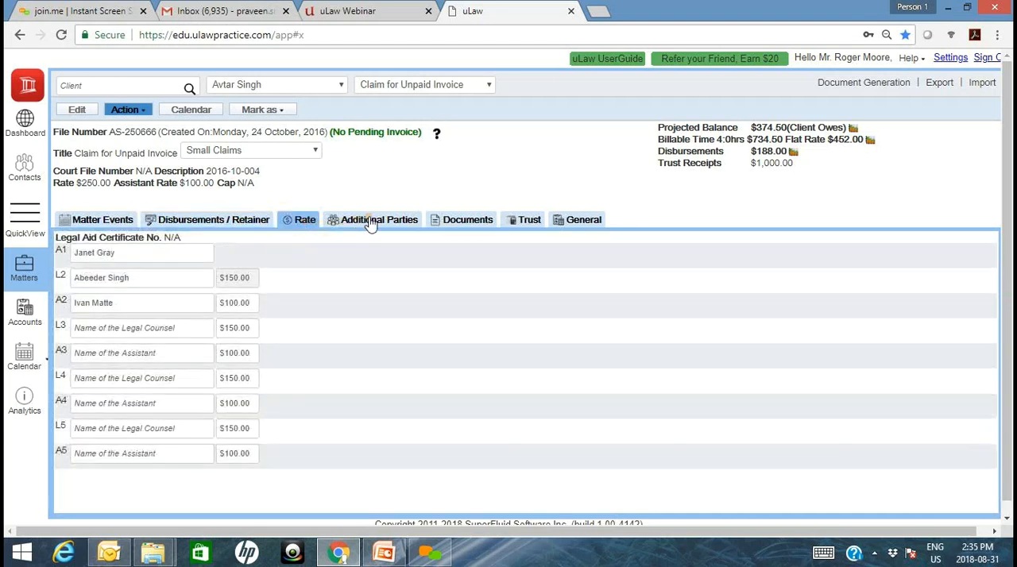
left_click(370, 225)
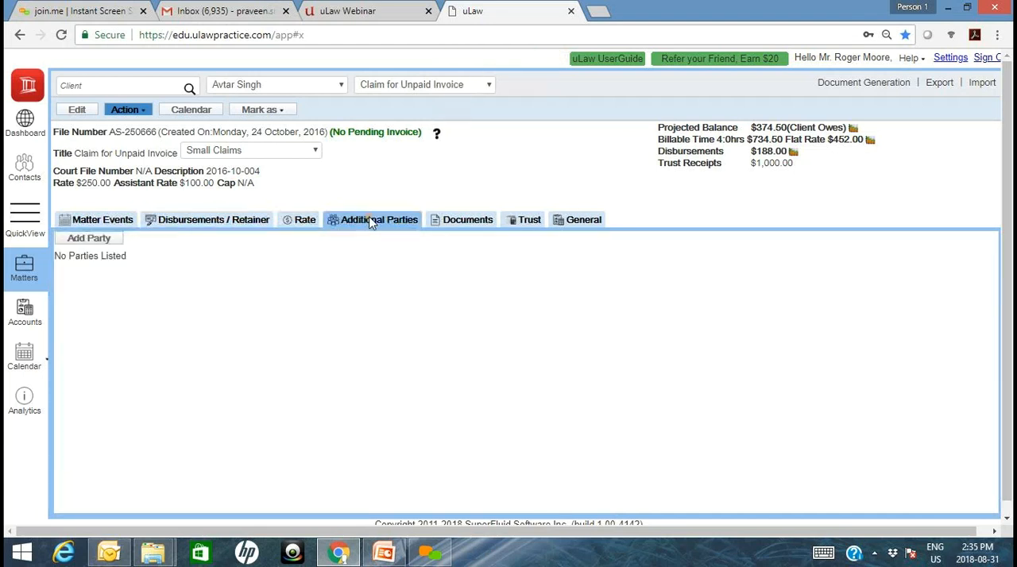
- Start adding a party to the matter and set the party's role to Defendant
left_click(88, 238)
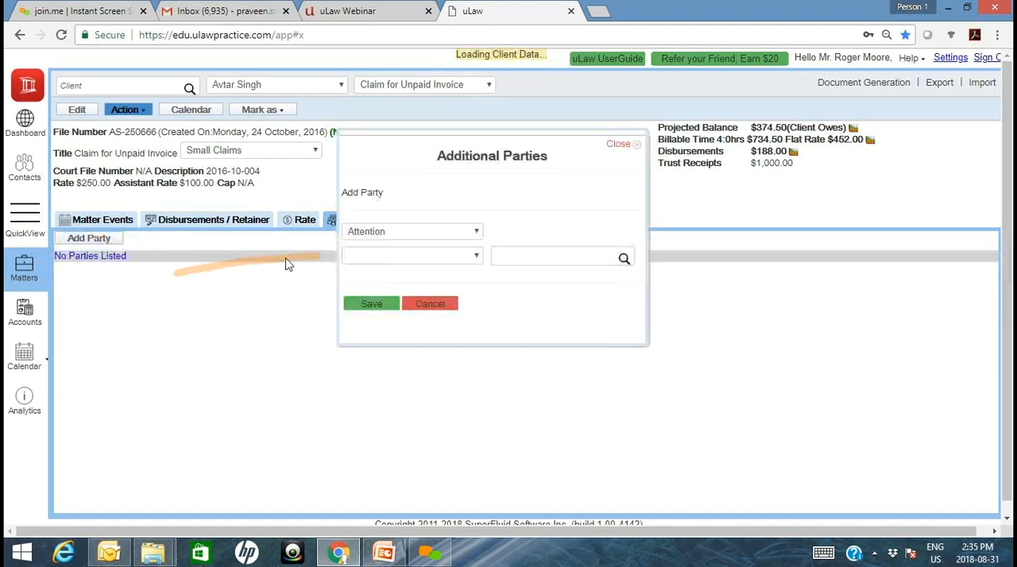
left_click(400, 233)
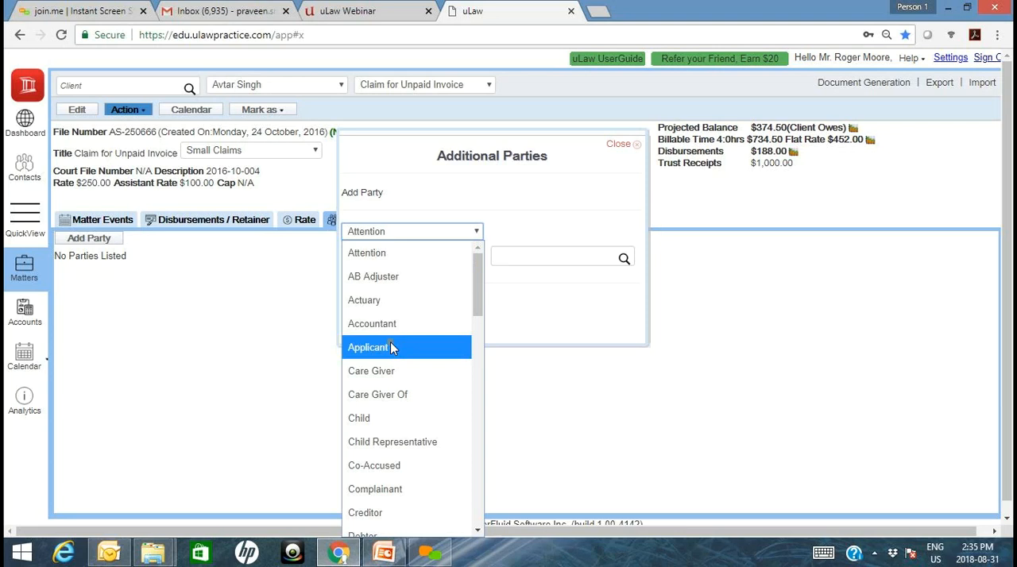
key("p")
key("p")
key("p")
key("p")
key("p")
key("p")
key("p")
key("p")
key("p")
key("p")
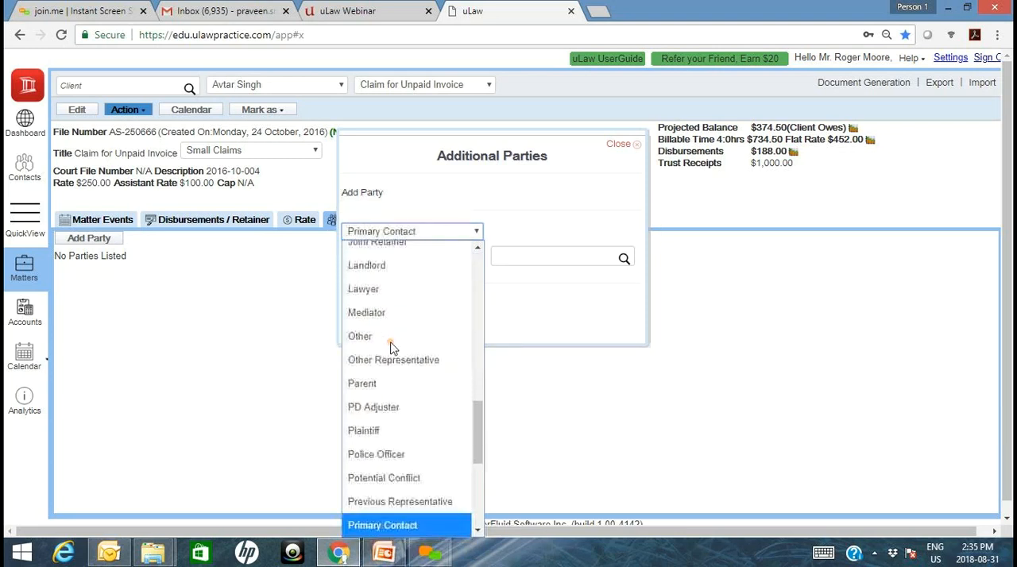
key("r")
key("r")
key("r")
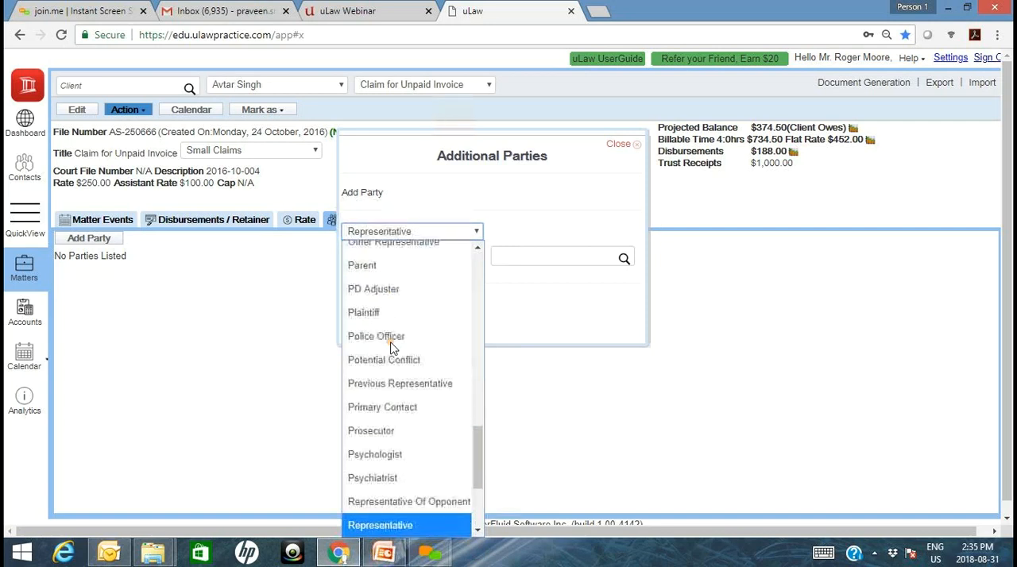
key("s")
key("d")
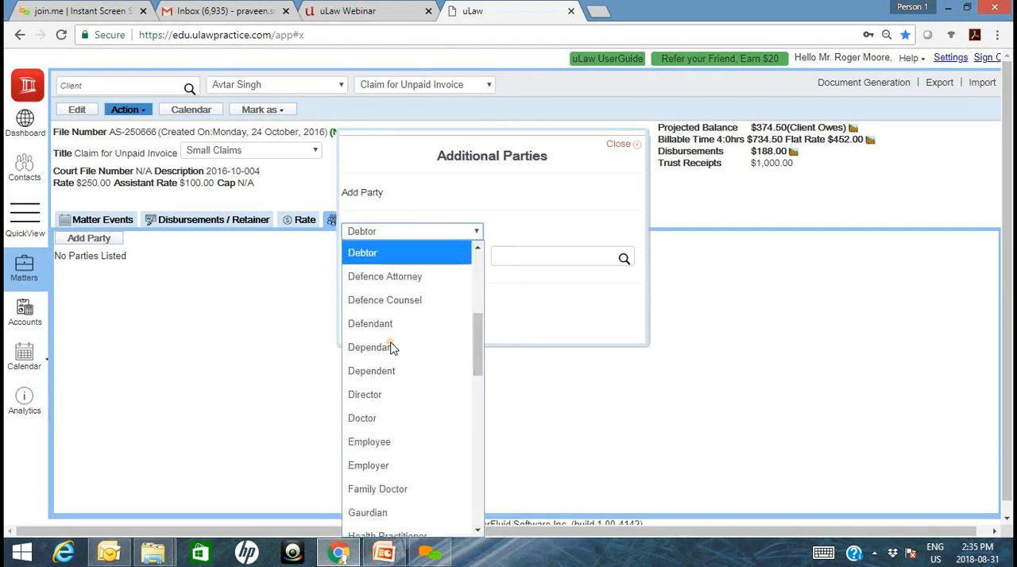
key("d")
key("d")
key("d")
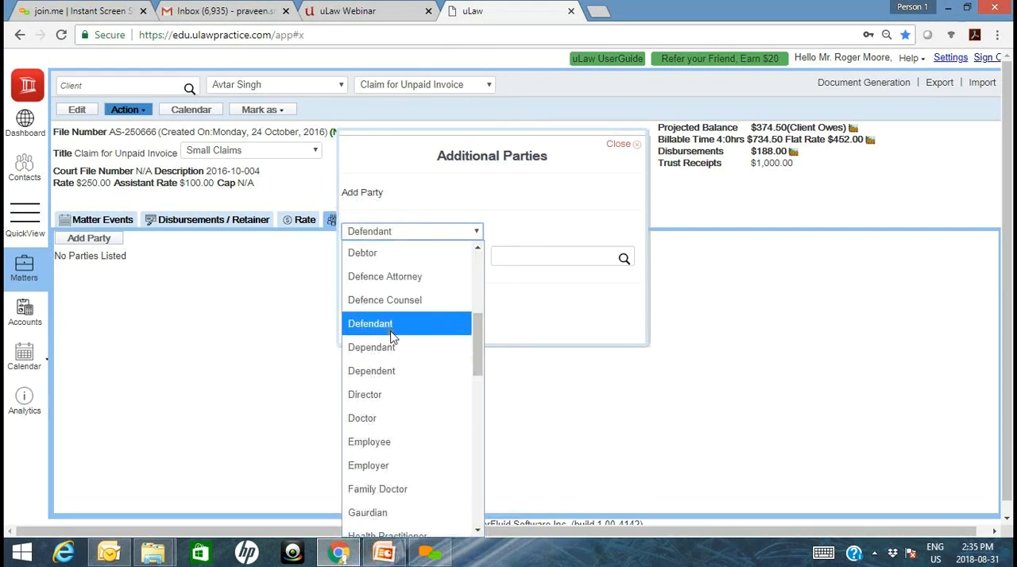
left_click(391, 332)
- Search the contacts for "st", choose the second match as the defendant, and save the party
left_click(534, 263)
type("st")
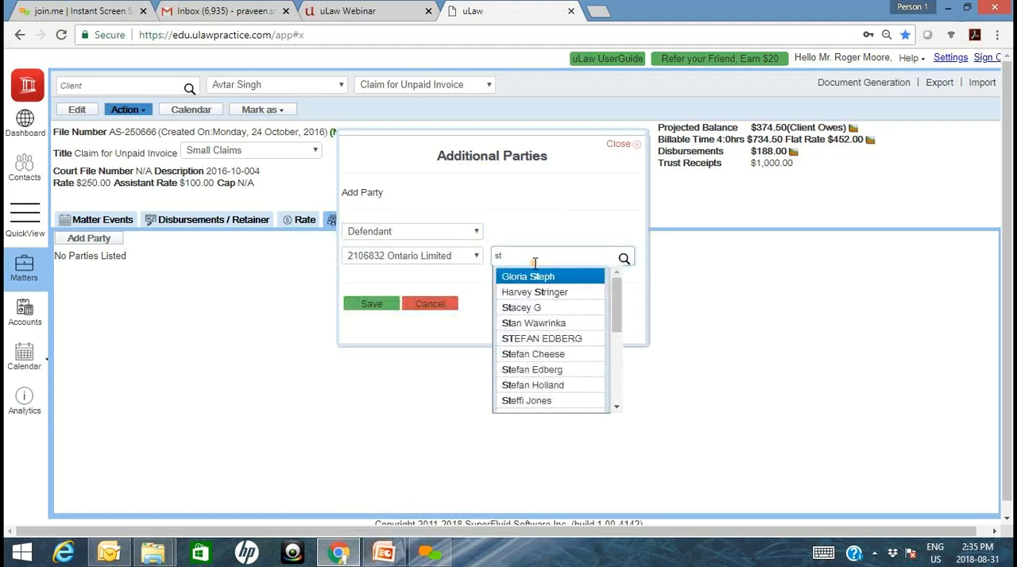
left_click(532, 294)
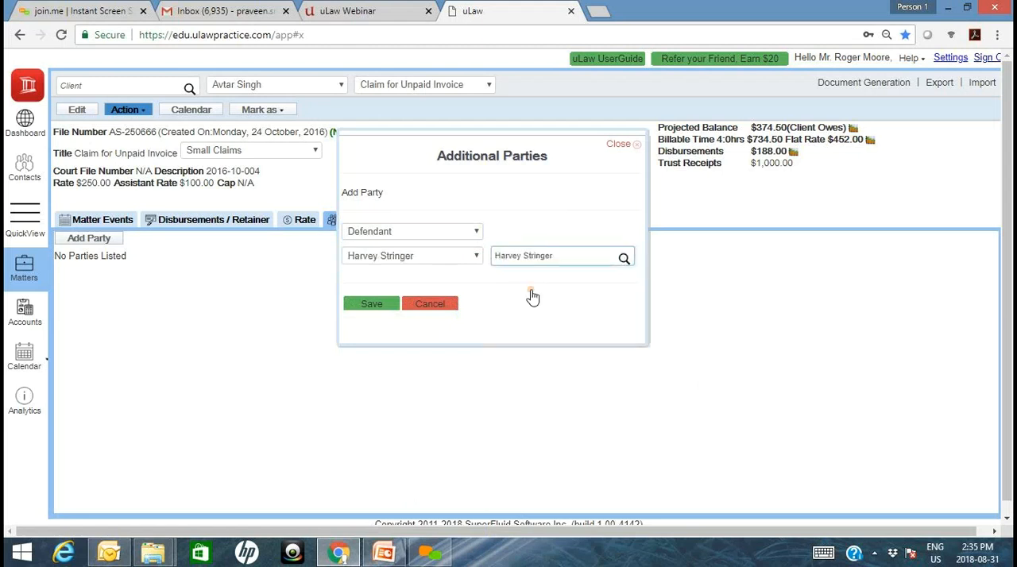
left_click(372, 305)
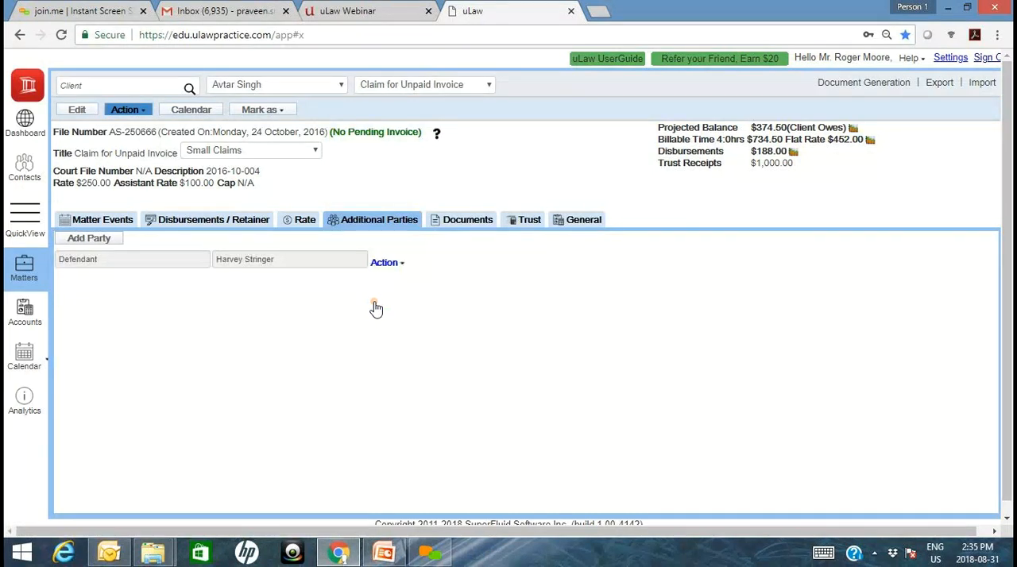
- Check the matter's legal counsel and assistant rates, and view each of the coworker contacts
left_click(295, 229)
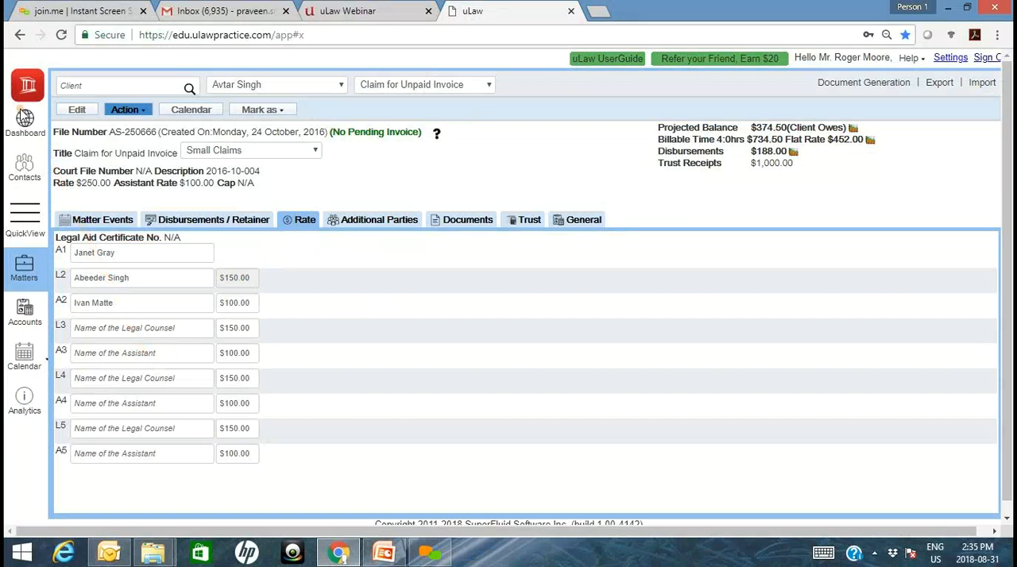
left_click(24, 168)
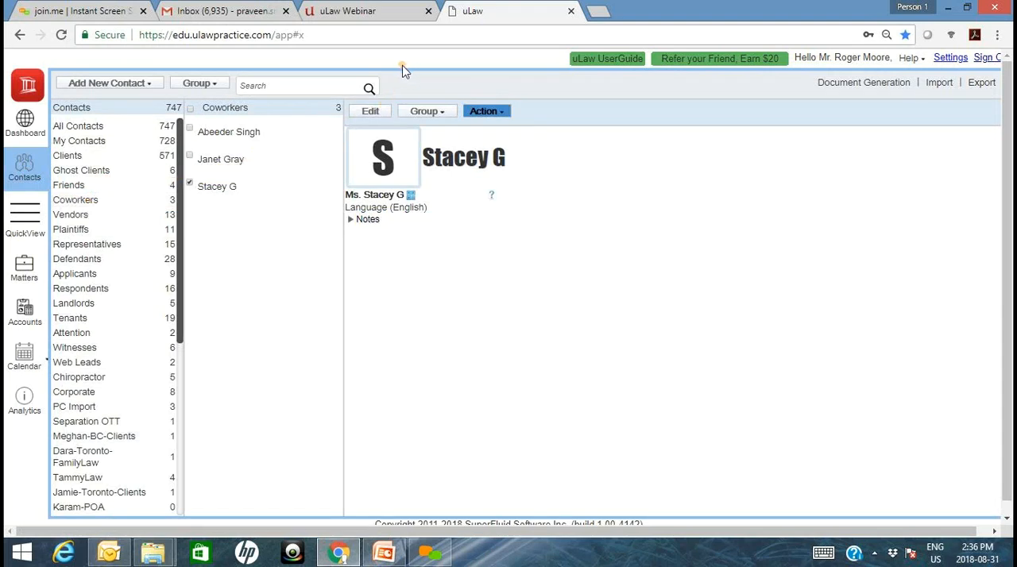
left_click_drag(418, 57, 512, 36)
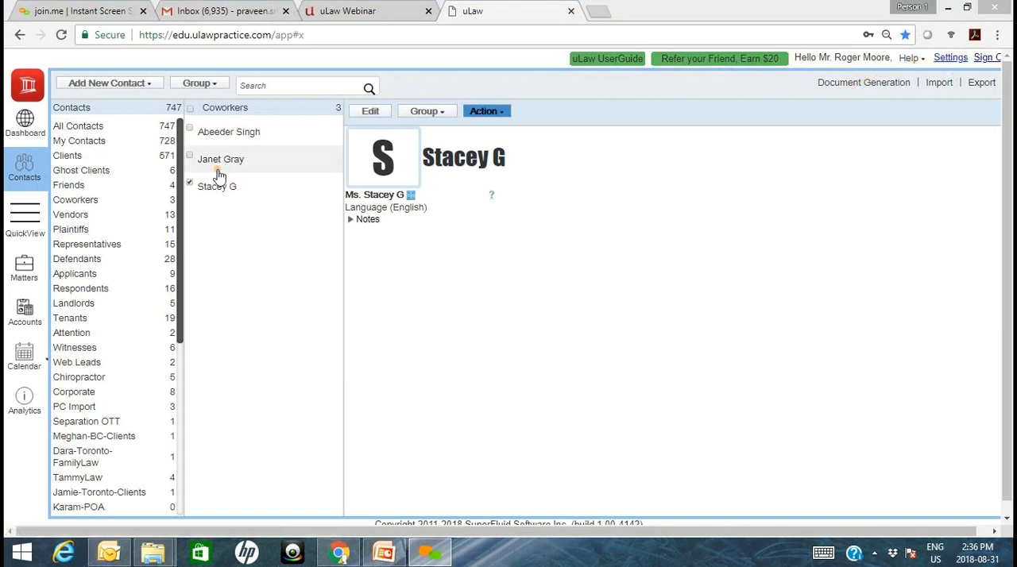
left_click(251, 137)
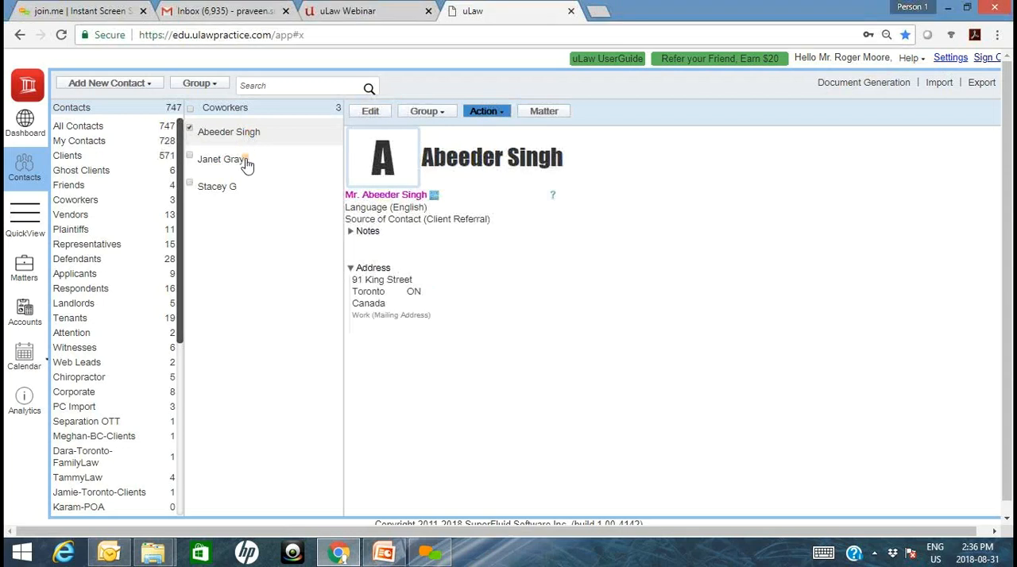
left_click(247, 162)
left_click(243, 187)
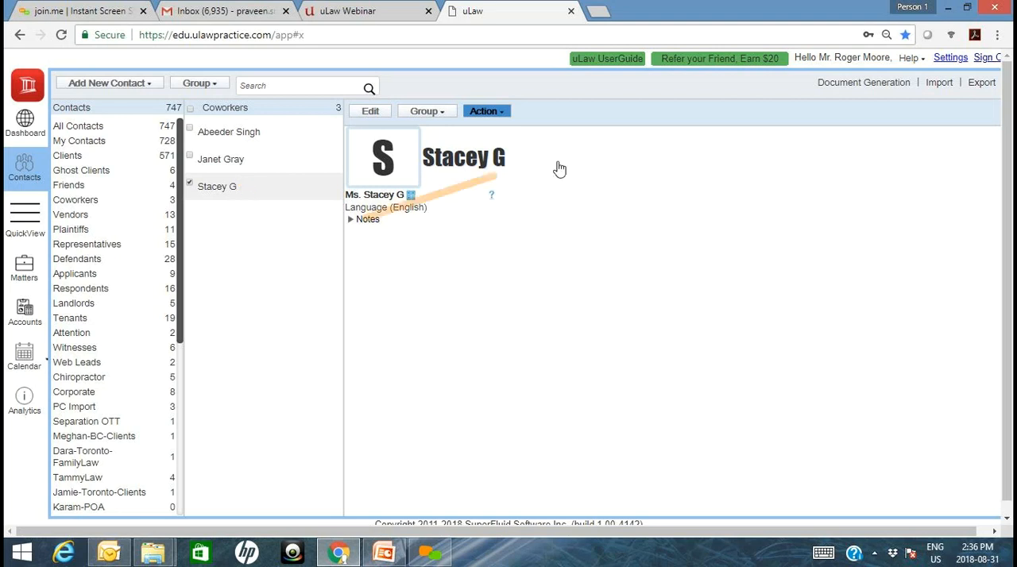
- Review the assistant and co-worker access permissions in the profile settings
left_click(951, 58)
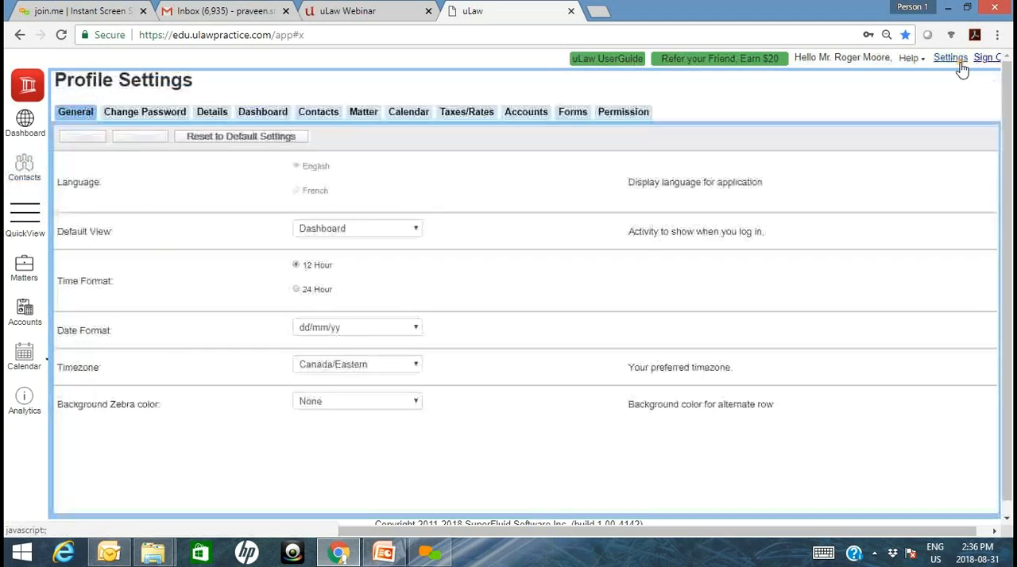
left_click(612, 116)
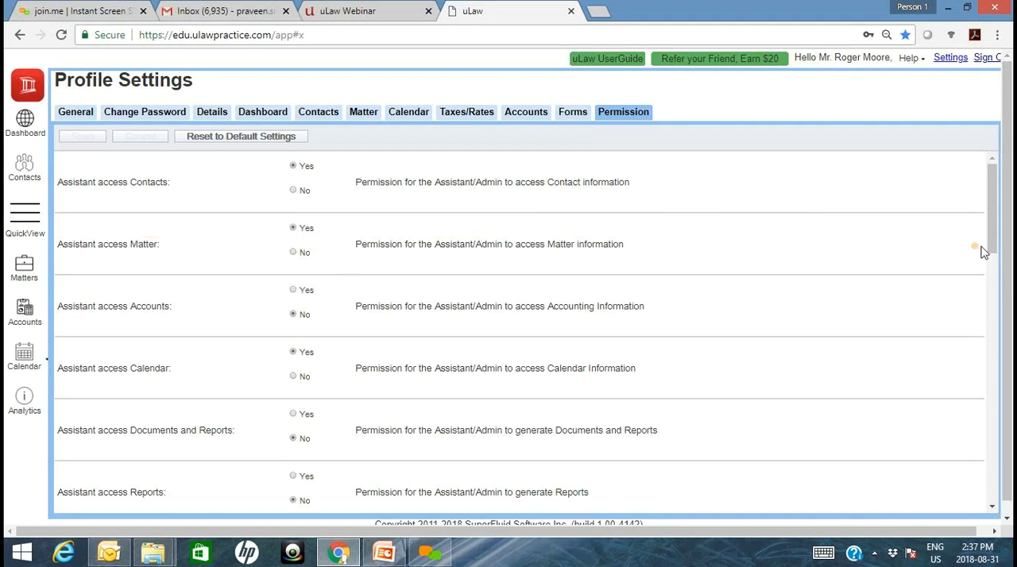
scroll(991, 244, "down", 3)
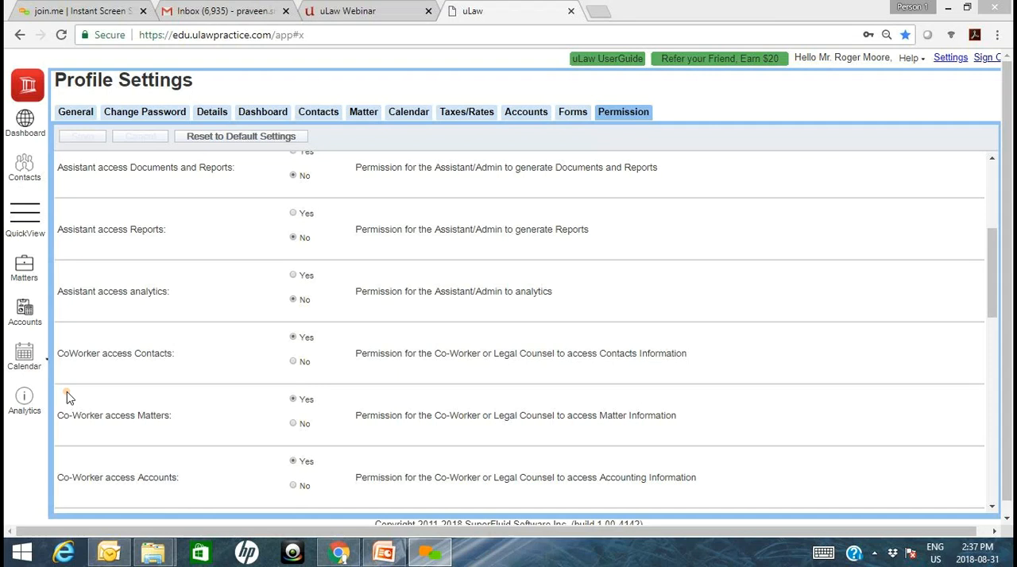
- Return to the contacts and start a new client contact with the title Ms. and the client's first and last name
left_click(26, 143)
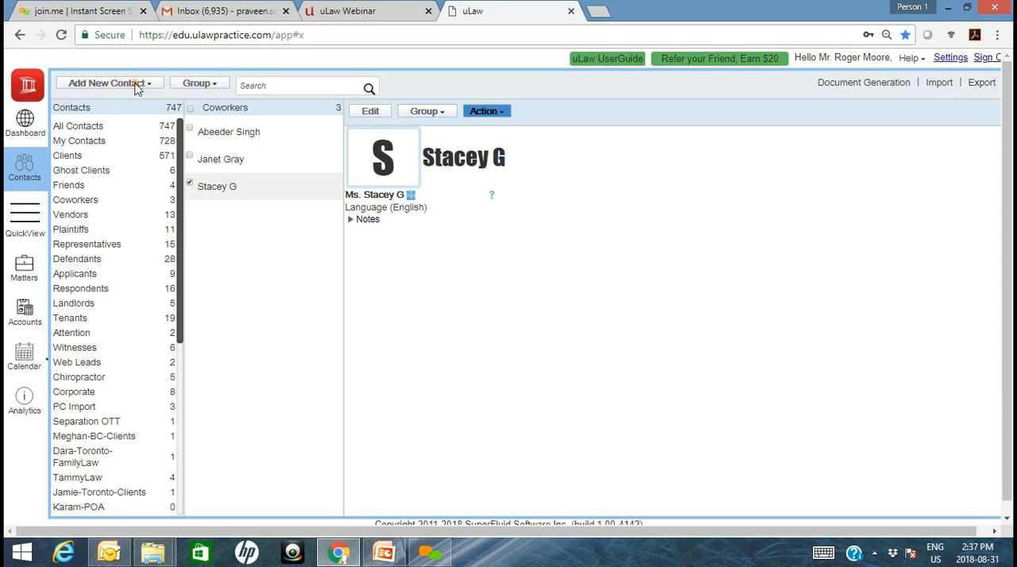
left_click(136, 85)
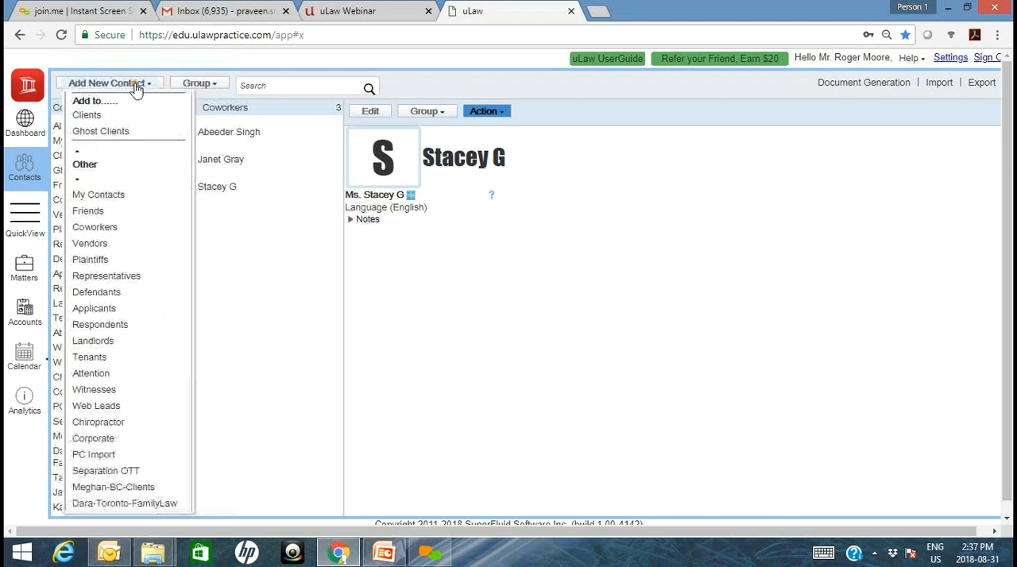
left_click(109, 129)
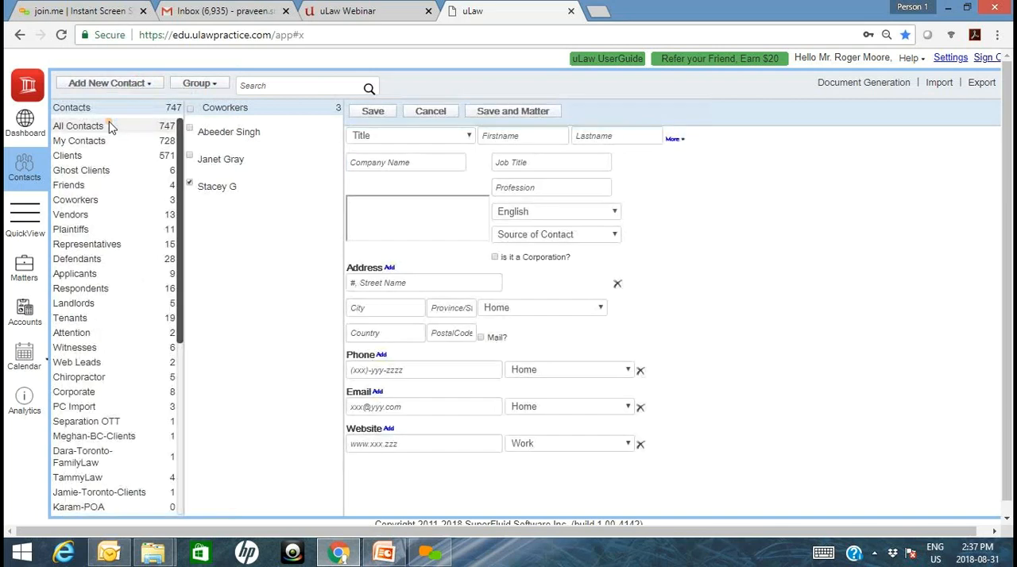
left_click(456, 142)
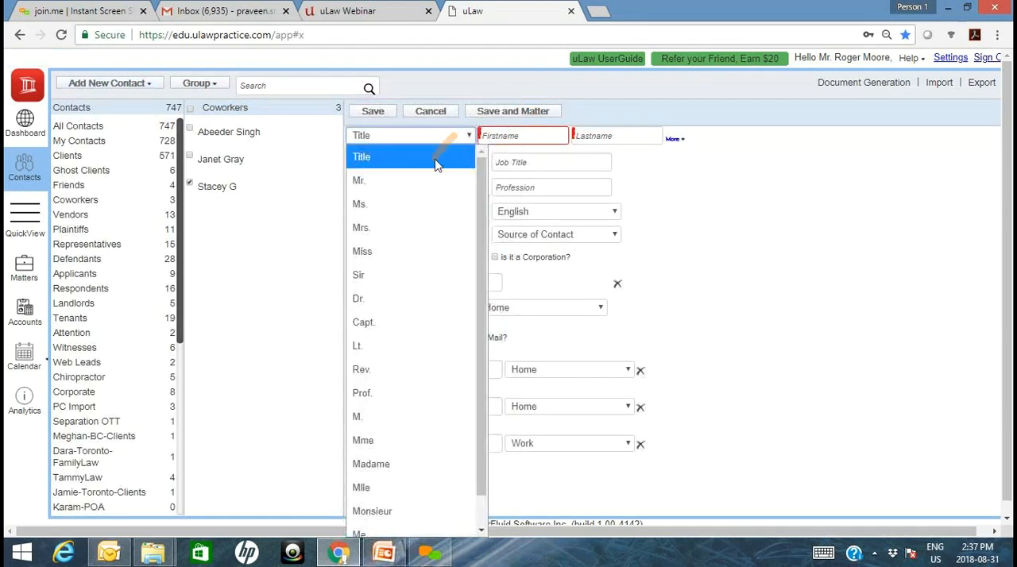
left_click(416, 205)
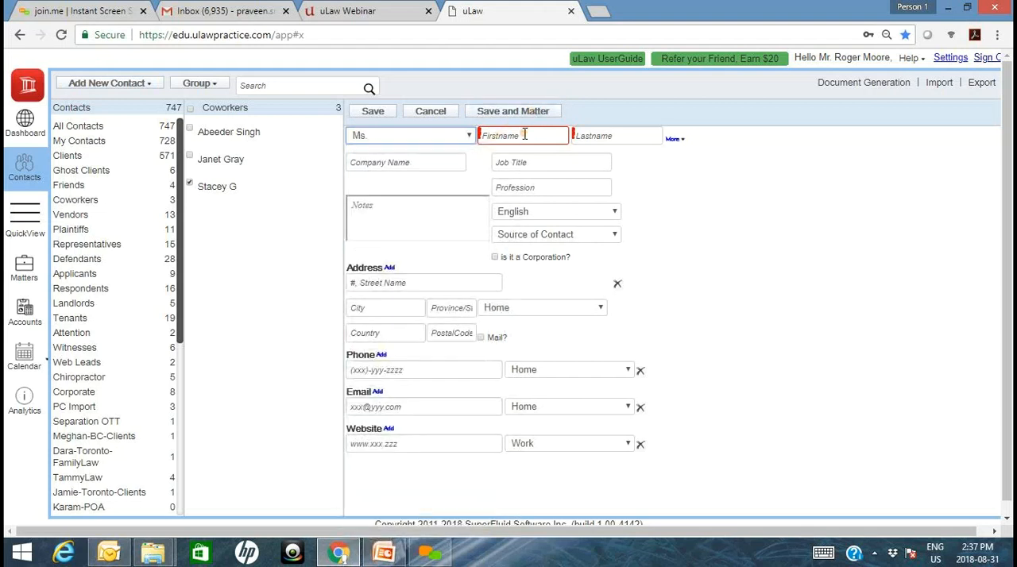
type("Nancy")
key("Tab")
type("Drew")
- Set the client's source of contact to Advertisement and add the note "Google Adwords"
left_click(546, 237)
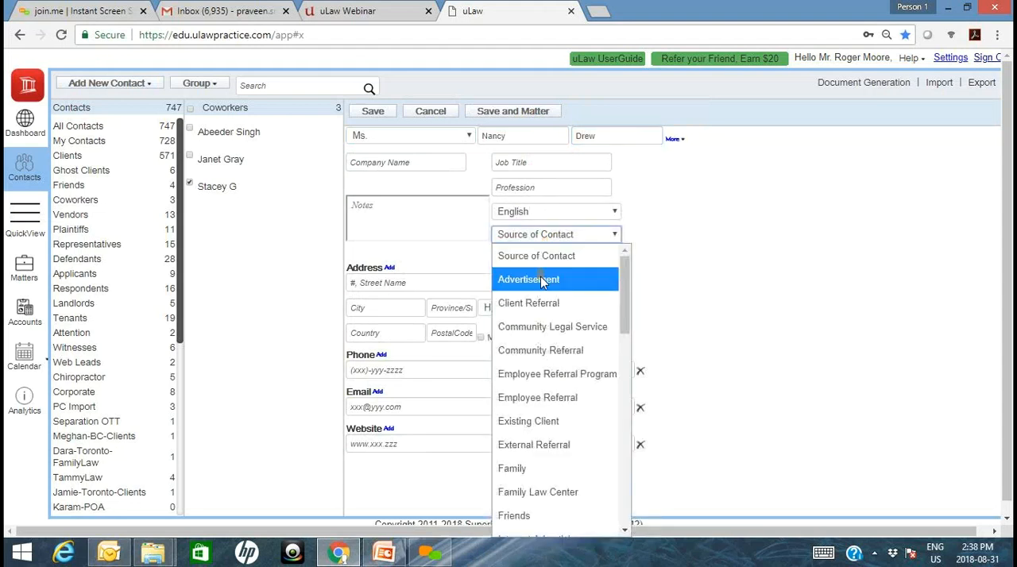
left_click(543, 279)
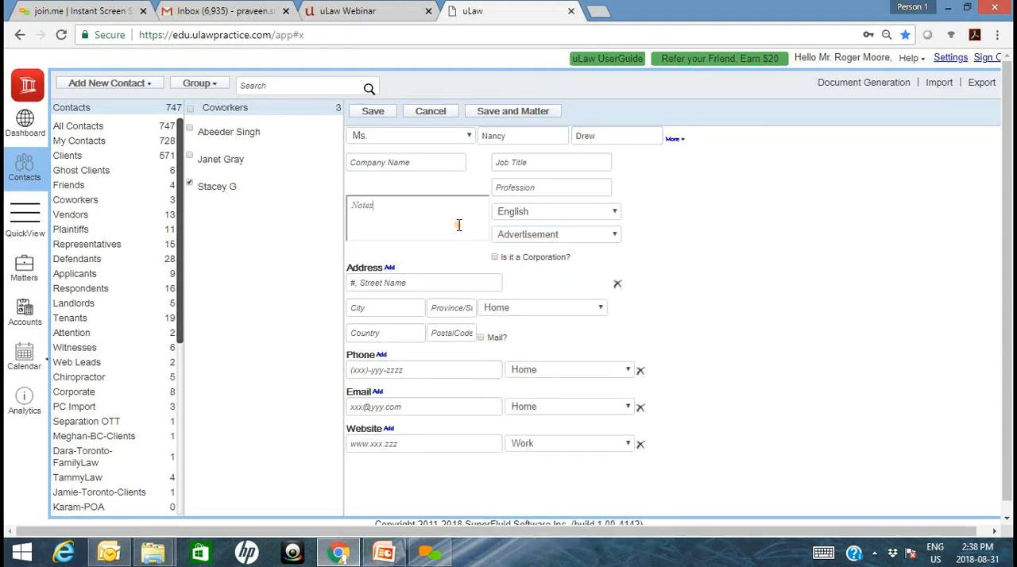
left_click(459, 225)
type("Google Adwords")
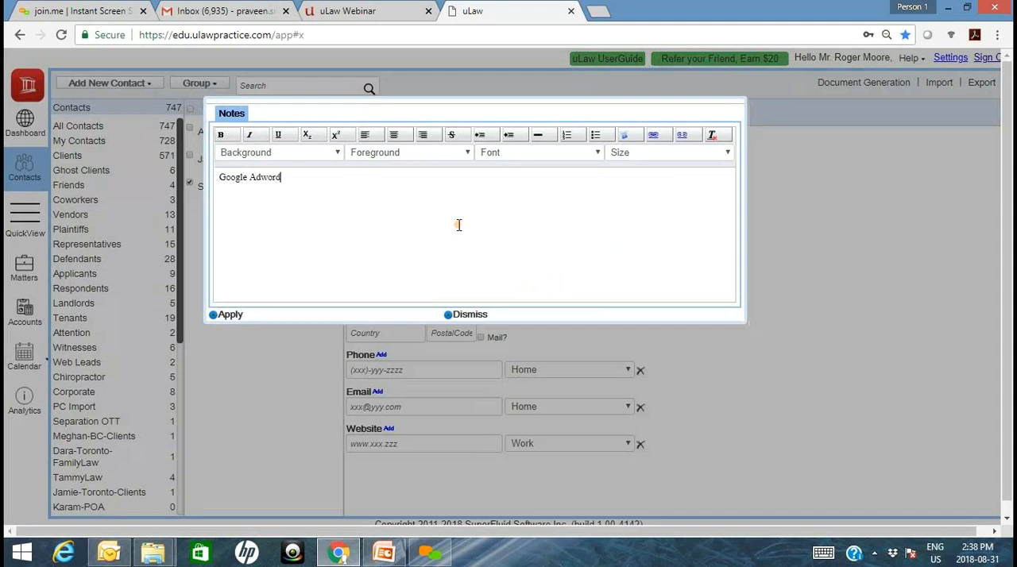
left_click(231, 317)
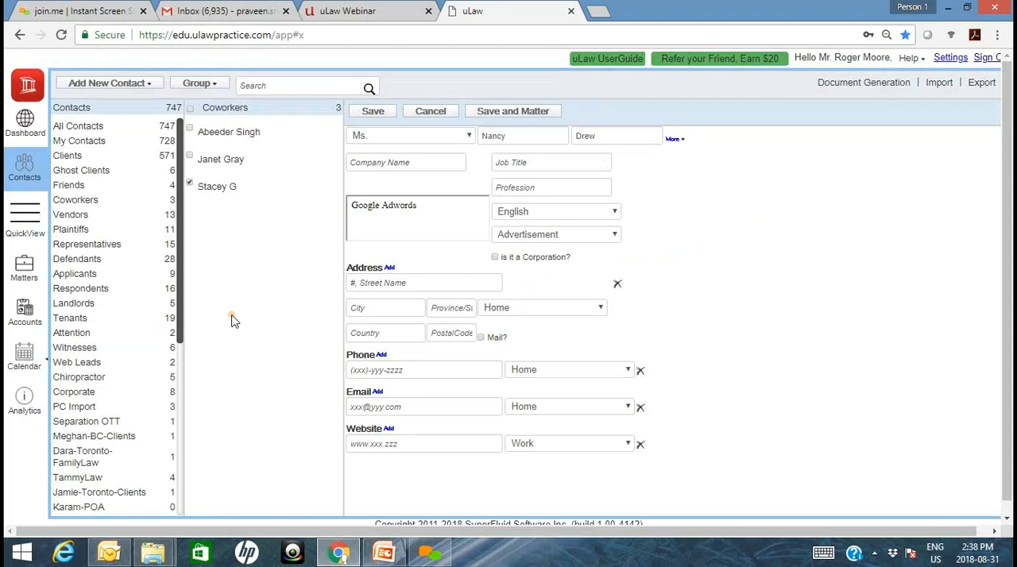
- Enter the client's home address, mark it as the mailing address, and save the contact
left_click(428, 282)
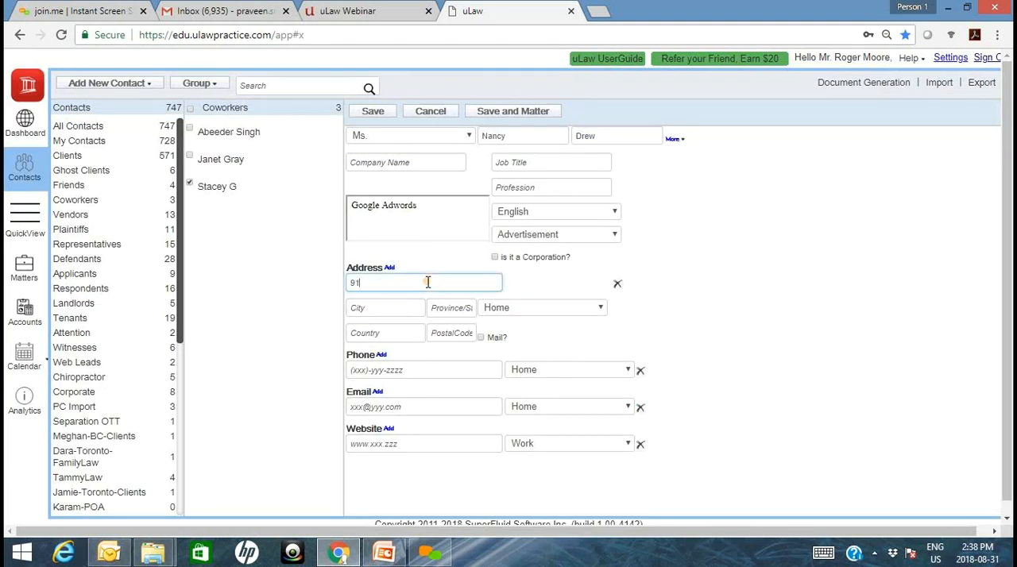
key("Tab")
type("Toronto")
key("Tab")
type("ON")
key("Tab")
type("Canada")
key("Tab")
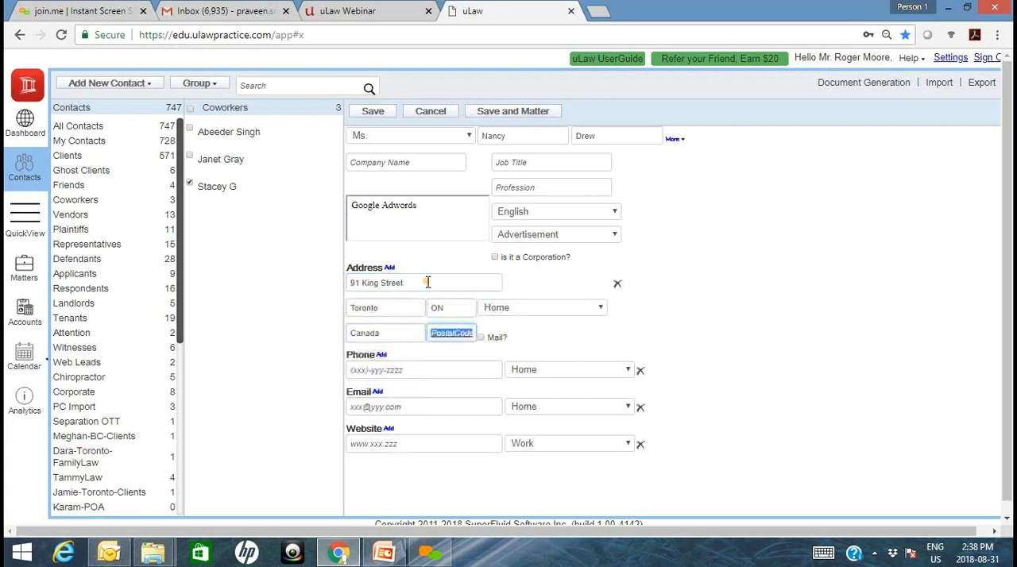
left_click(483, 339)
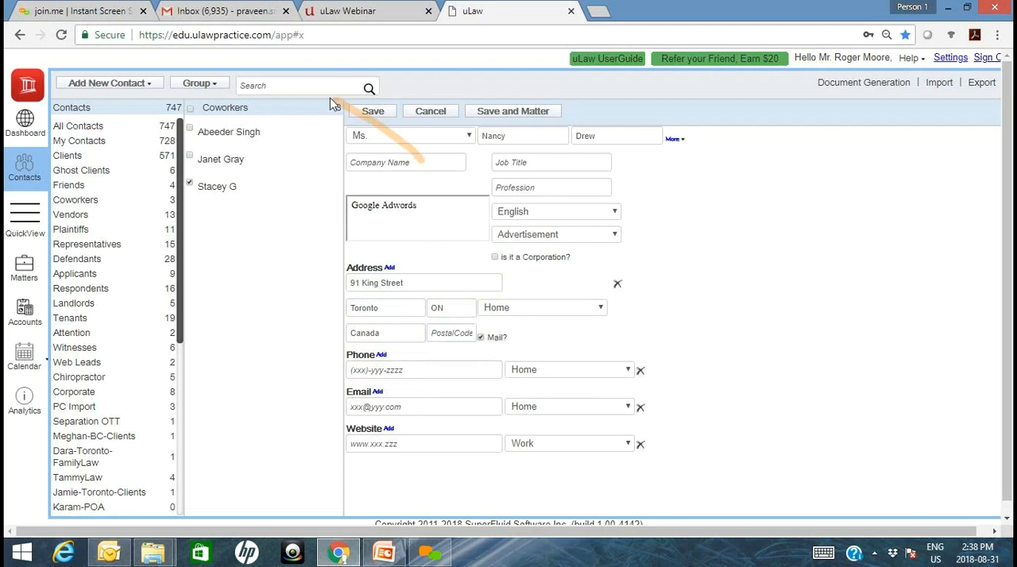
left_click(373, 112)
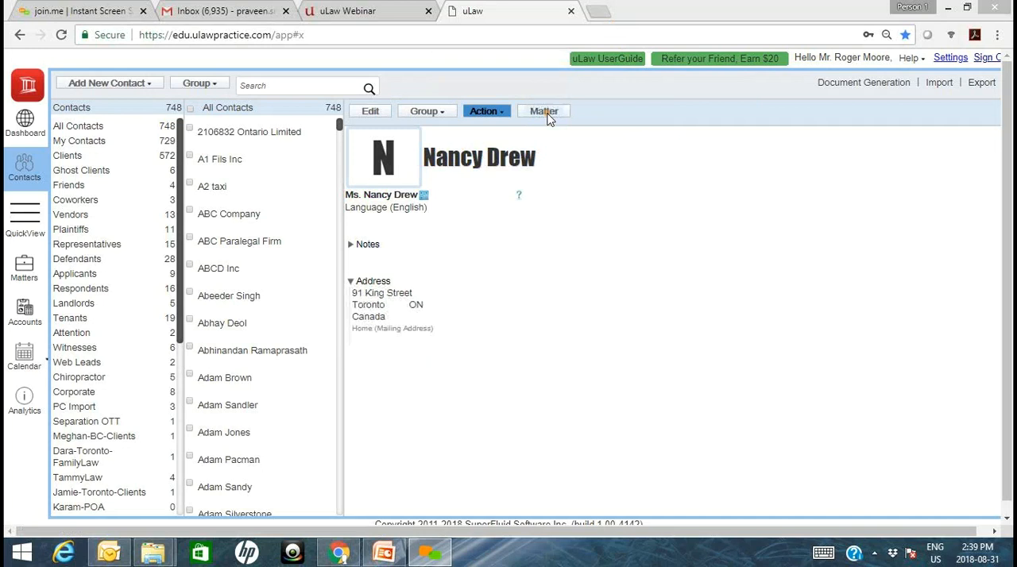
- Start a new matter for the client titled "Employment Contract" and set its matter type to Employment Law
left_click(545, 112)
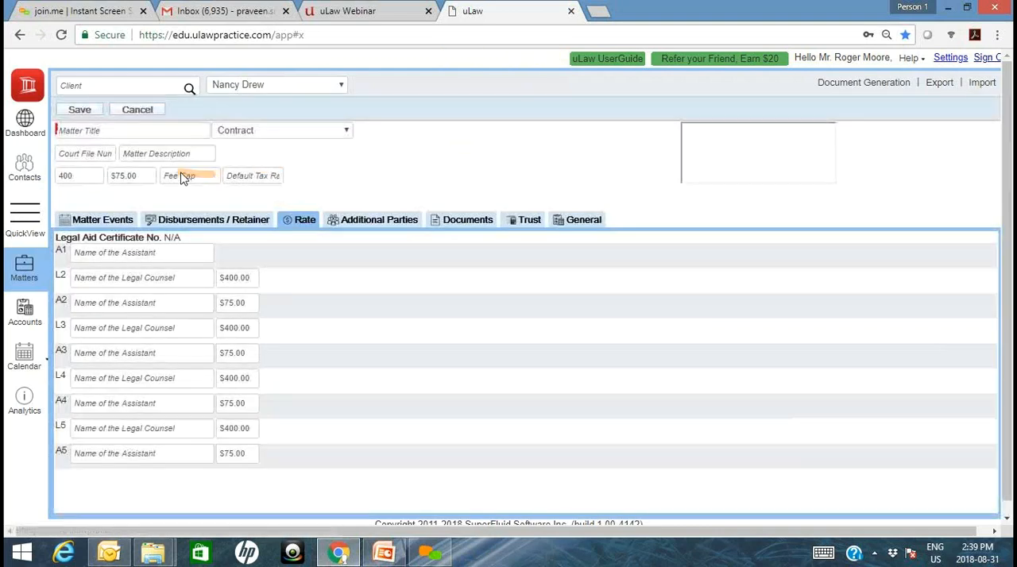
left_click(131, 131)
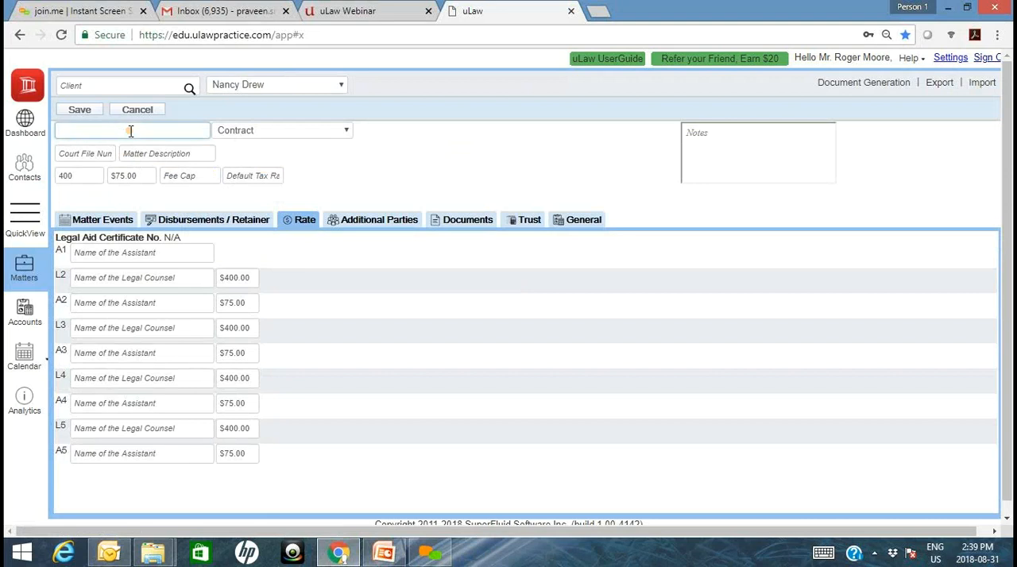
type("Employment Contract")
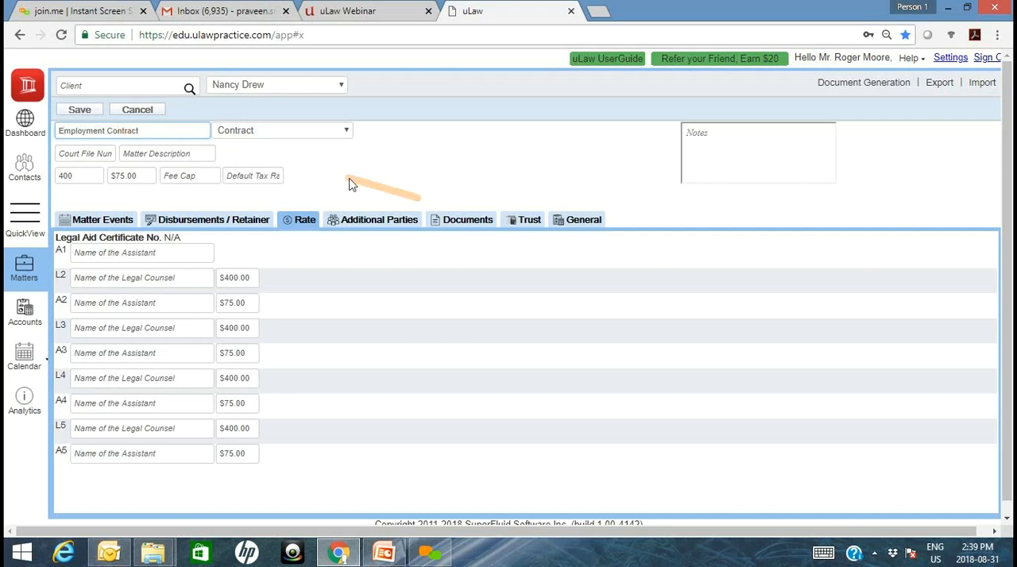
left_click(298, 132)
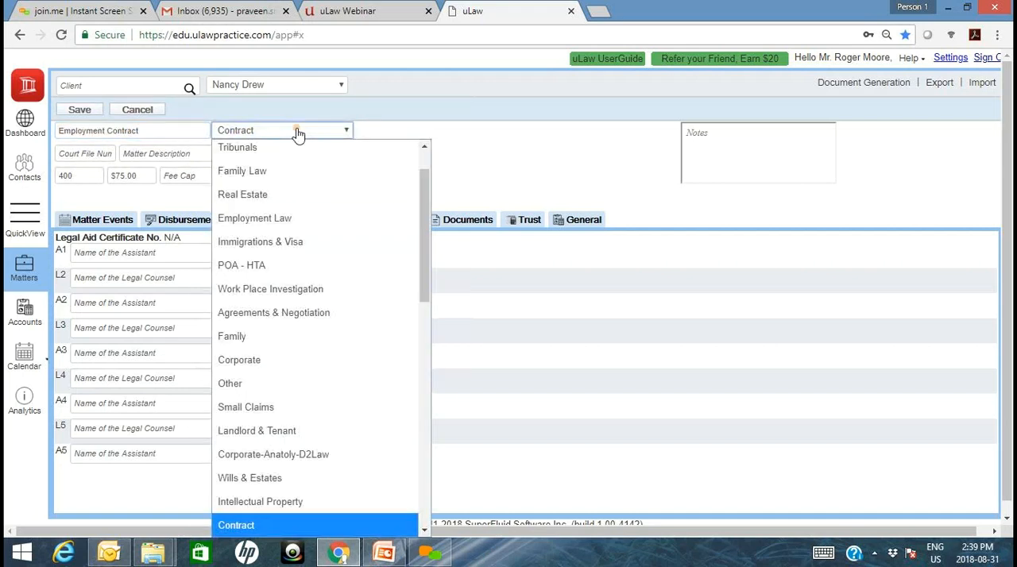
left_click(279, 220)
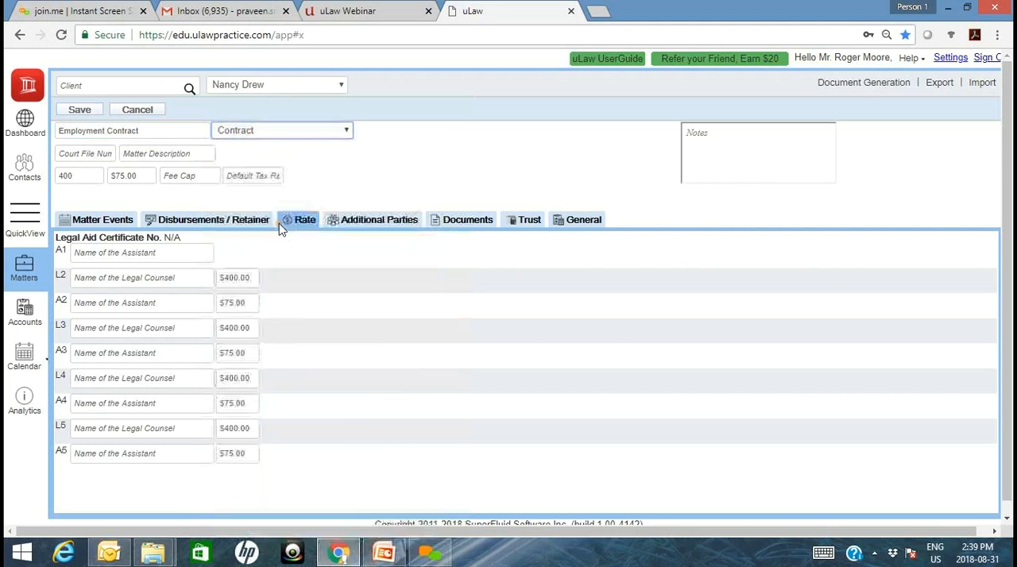
- Extend the matter title to "Employment Contract Breach" and save the new matter
left_click(185, 132)
type("Brea")
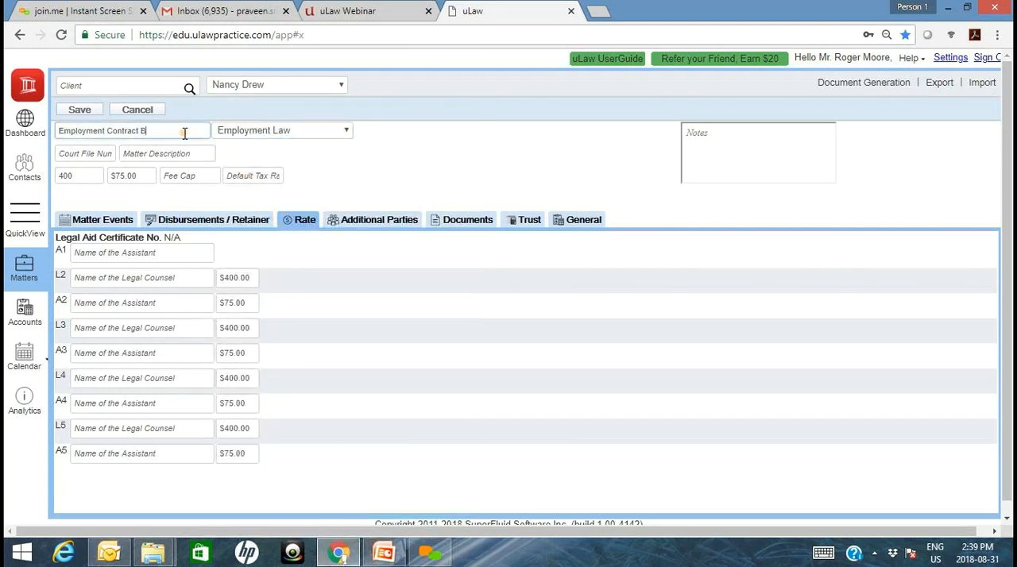
type("ch")
left_click(81, 112)
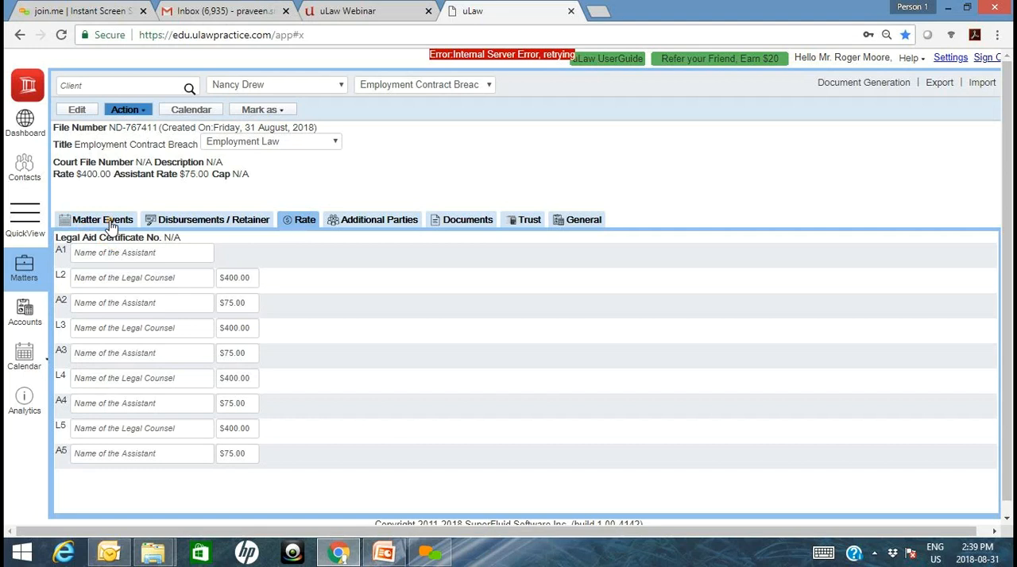
- Assign a co-worker as assistant A1 in the matter's rate settings
left_click(111, 226)
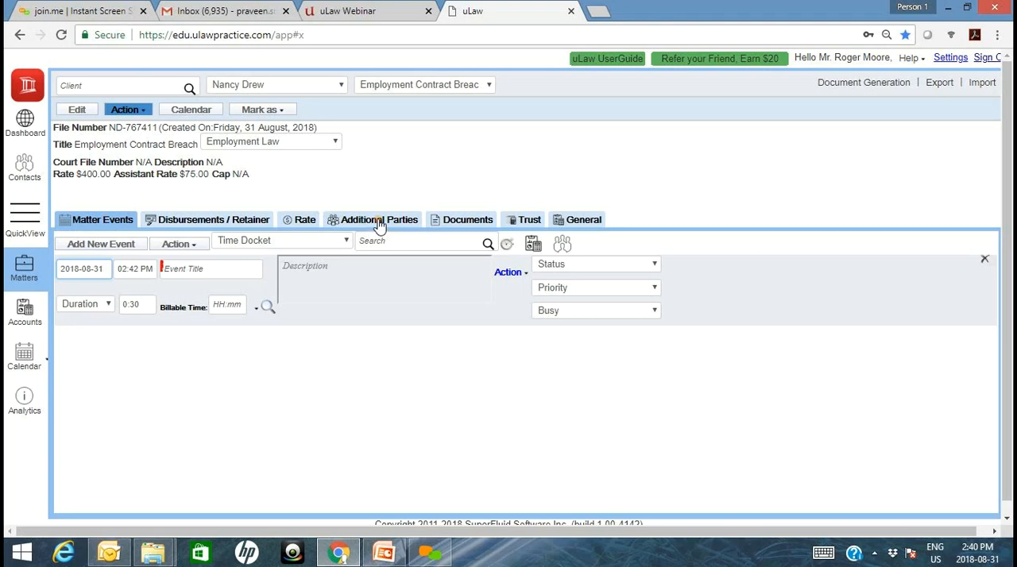
left_click(302, 222)
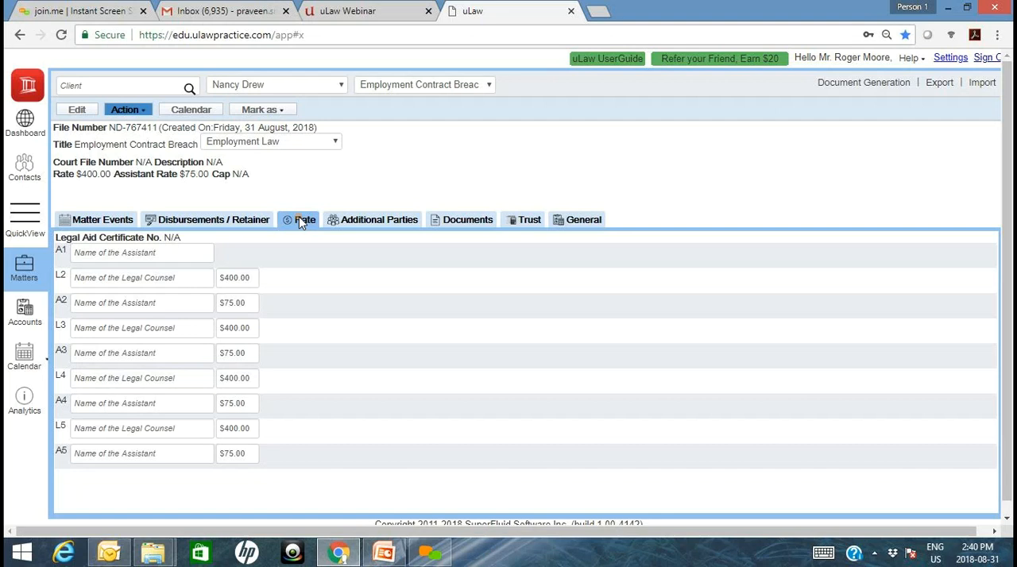
left_click(136, 255)
type("s")
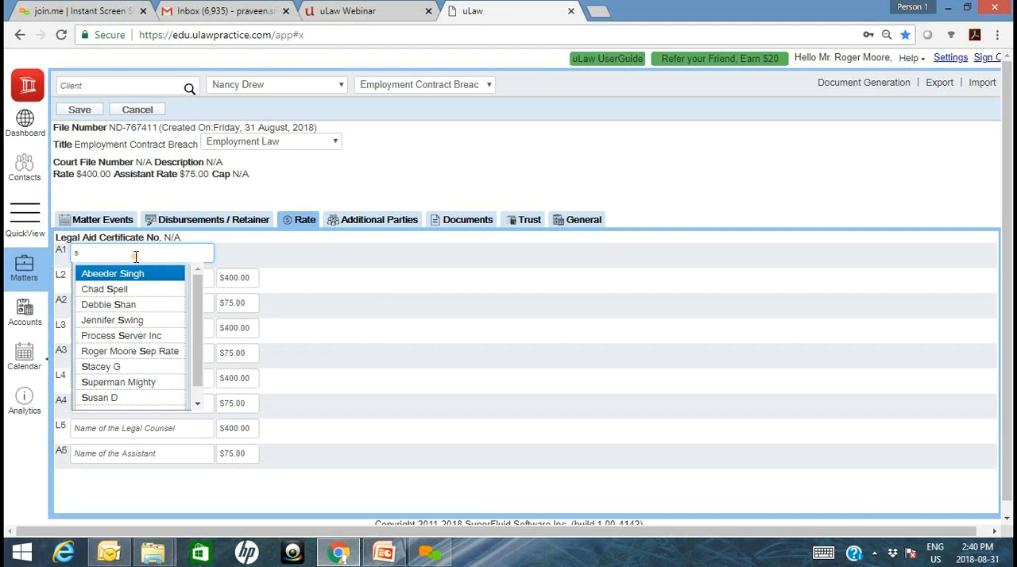
key("Down")
key("Down")
key("Down")
key("Down")
key("Down")
key("Down")
key("Return")
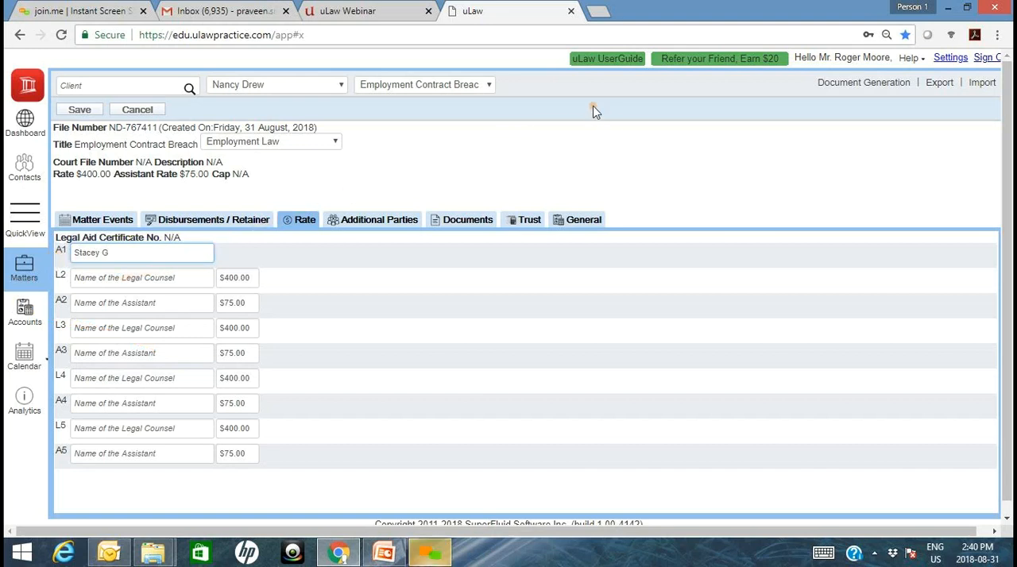
- Assign another co-worker as legal counsel L2 in the matter's rate settings and save the matter
left_click(132, 277)
type("Ab")
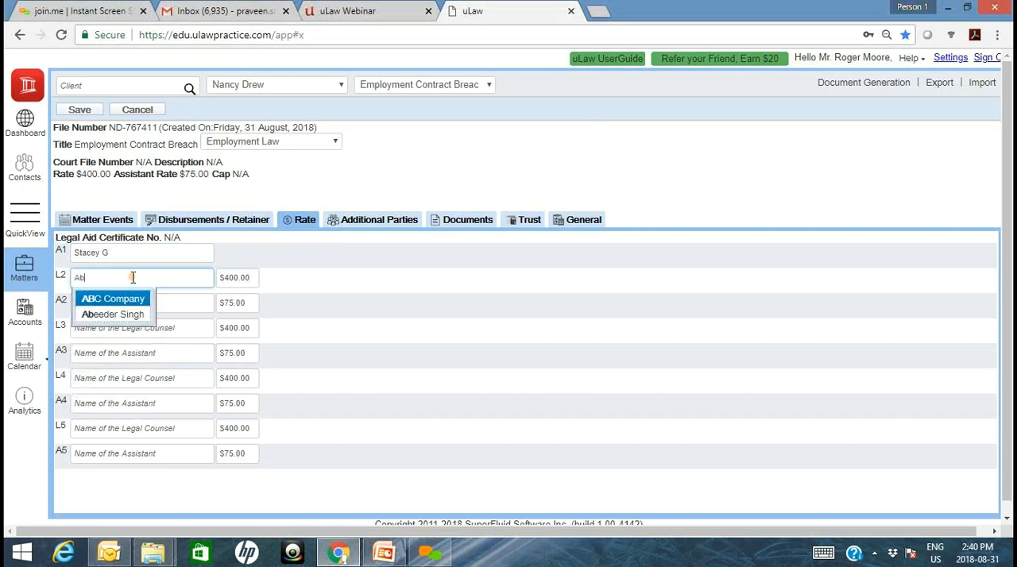
key("Down")
key("Tab")
left_click(120, 300)
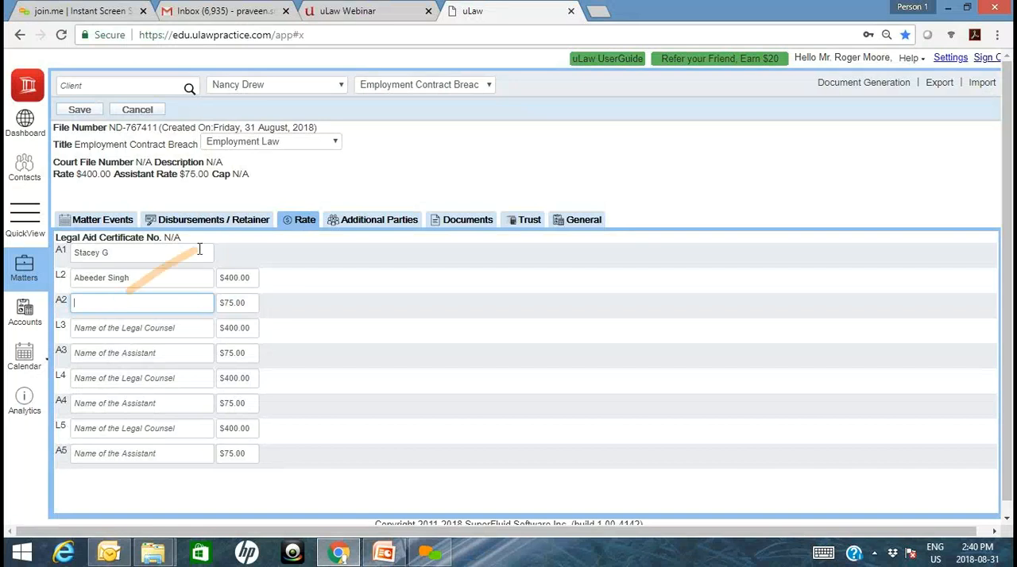
left_click(33, 174)
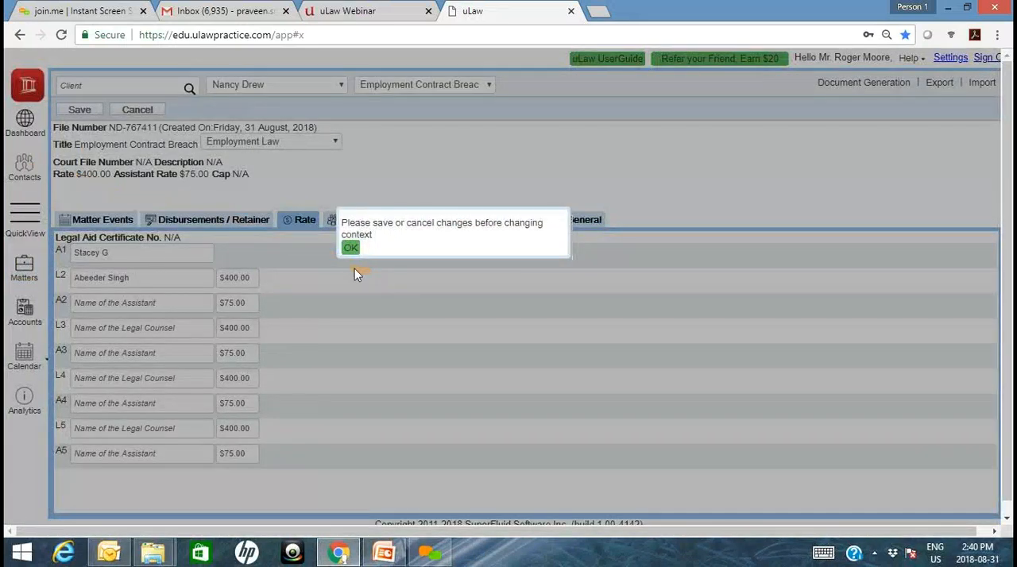
left_click(350, 248)
left_click(79, 110)
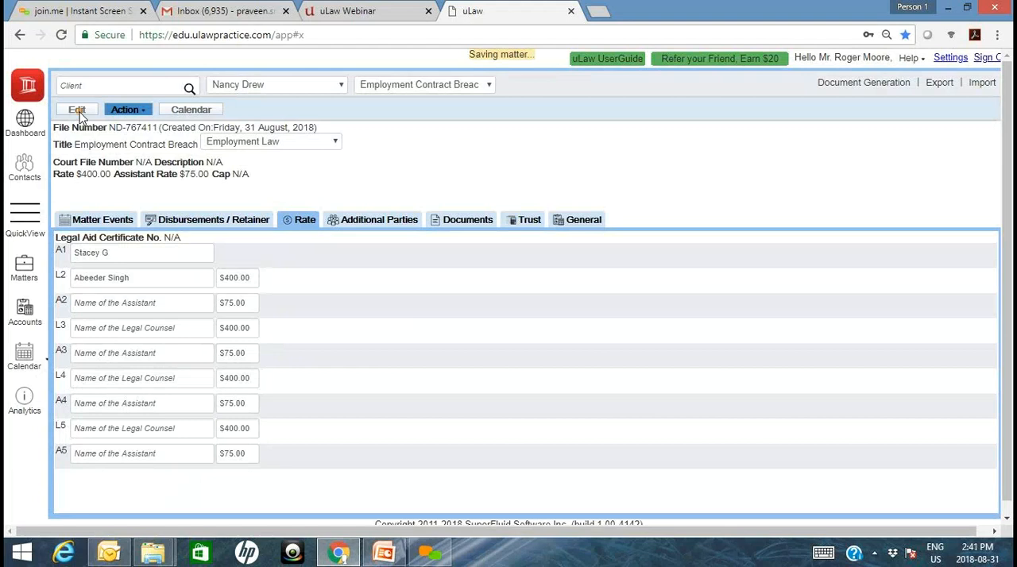
- Look up the remaining co-worker in the Coworkers contact group and assign that person as assistant A2 in the Employment Contract Breach matter
left_click(36, 171)
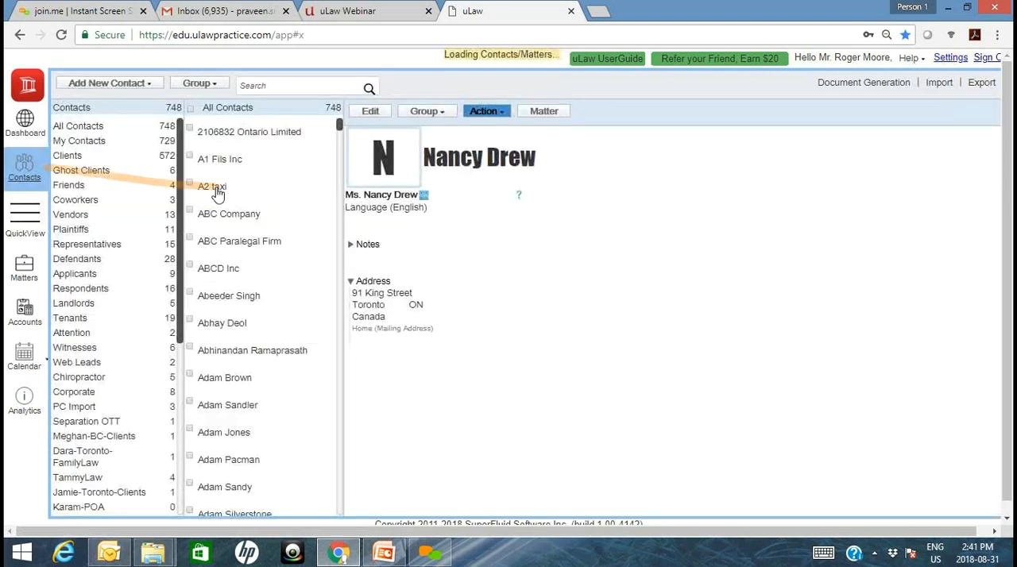
left_click(105, 208)
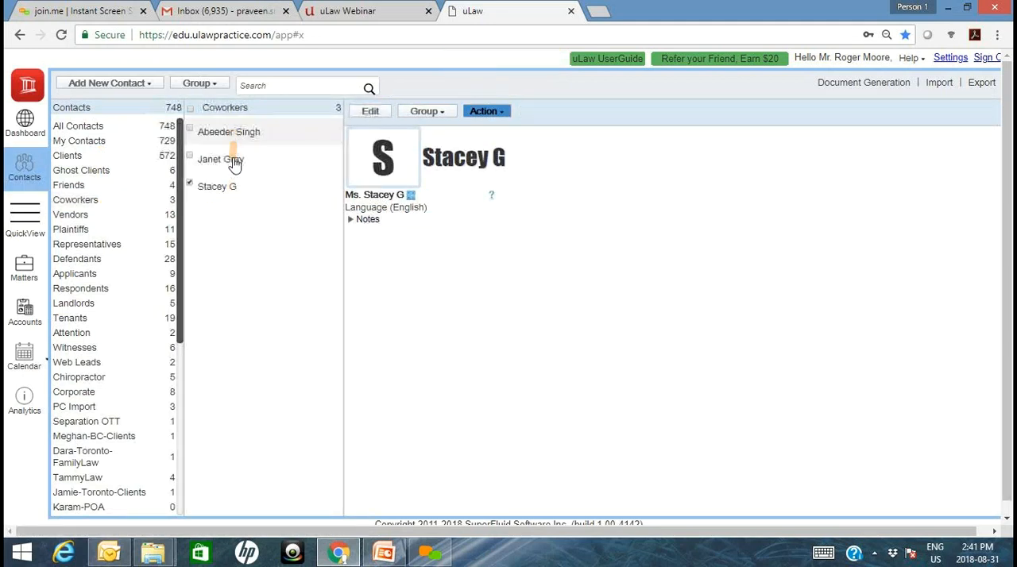
left_click(21, 135)
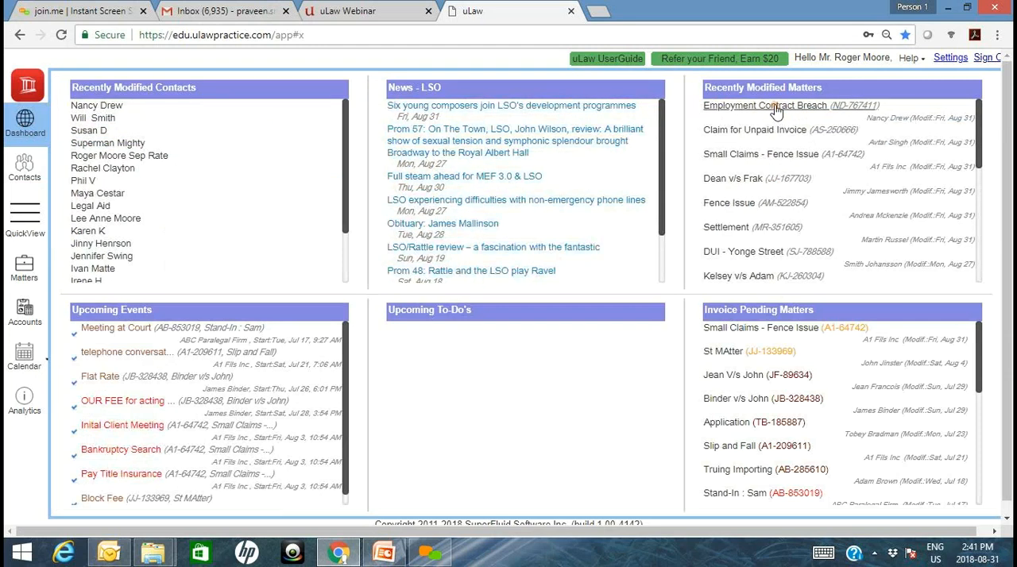
left_click(777, 109)
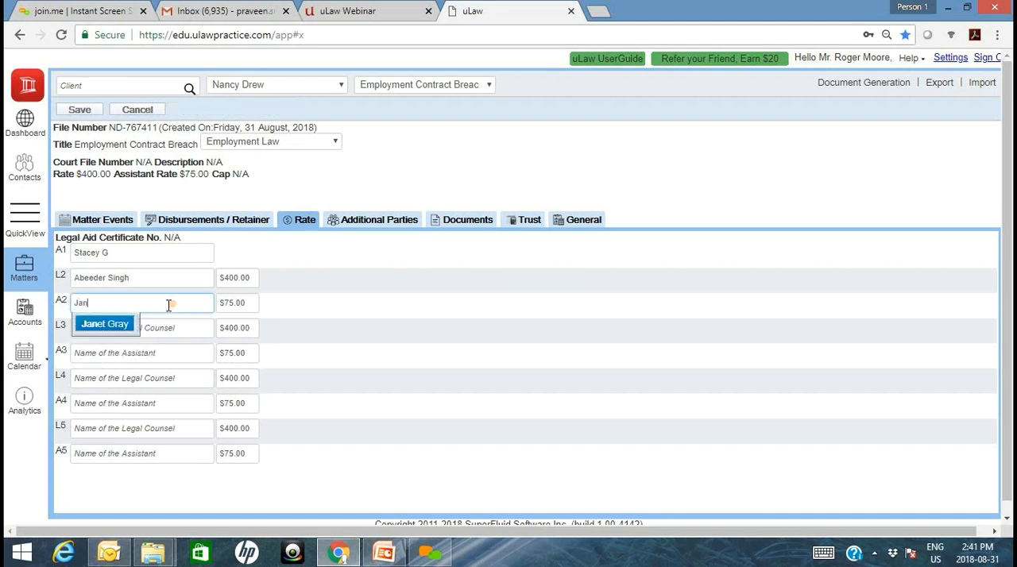
left_click(103, 326)
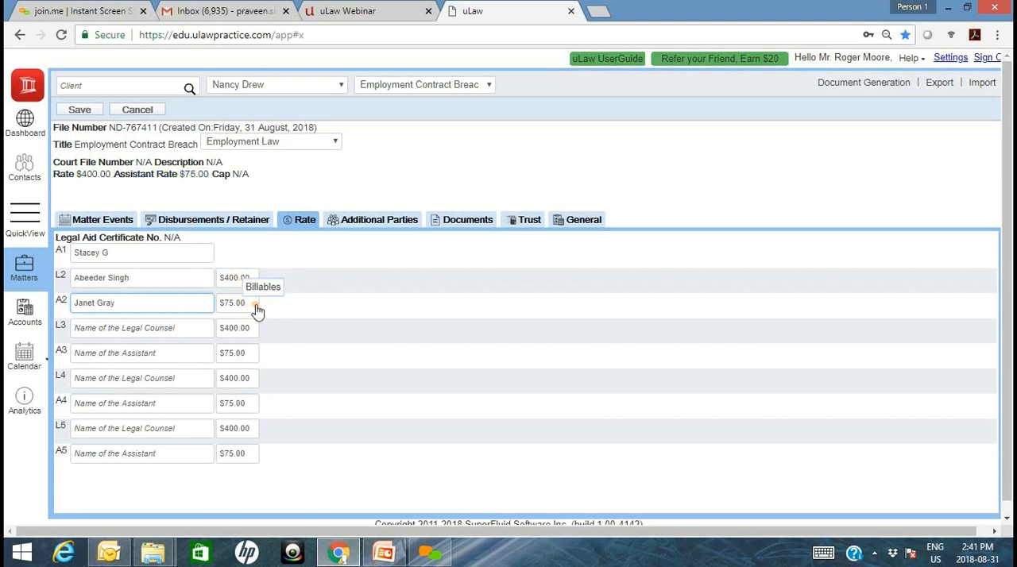
- Set the L2 legal counsel rate to $300.00 and the A2 assistant rate to $50.00, and save the matter
left_click(234, 278)
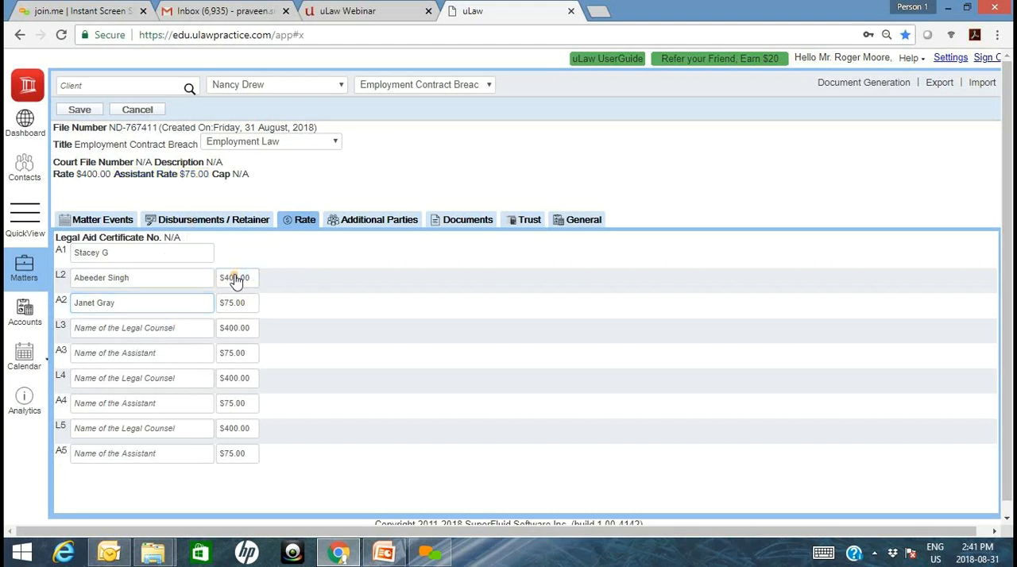
type("5")
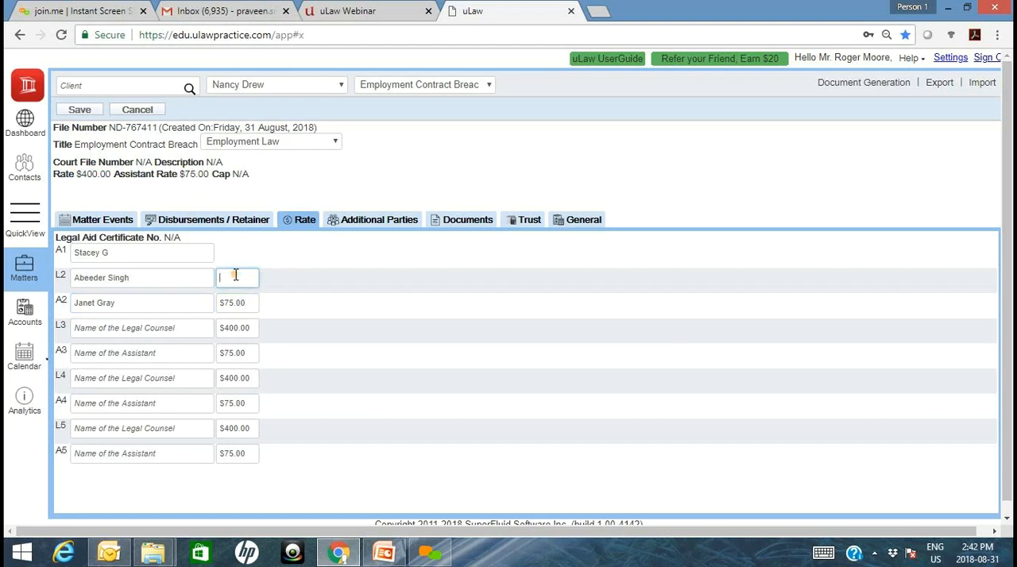
type("00")
key("Tab")
key("Tab")
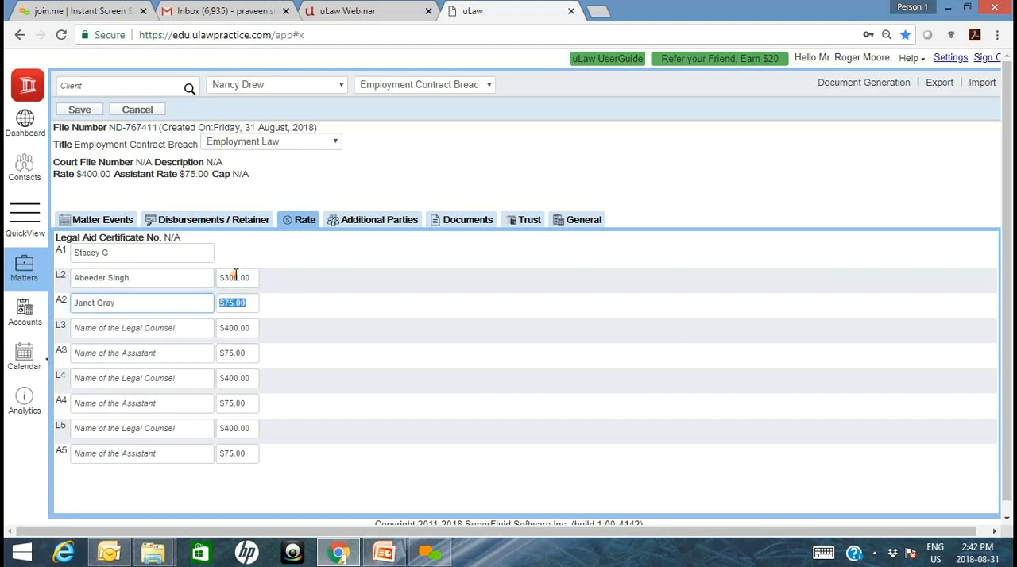
type("50")
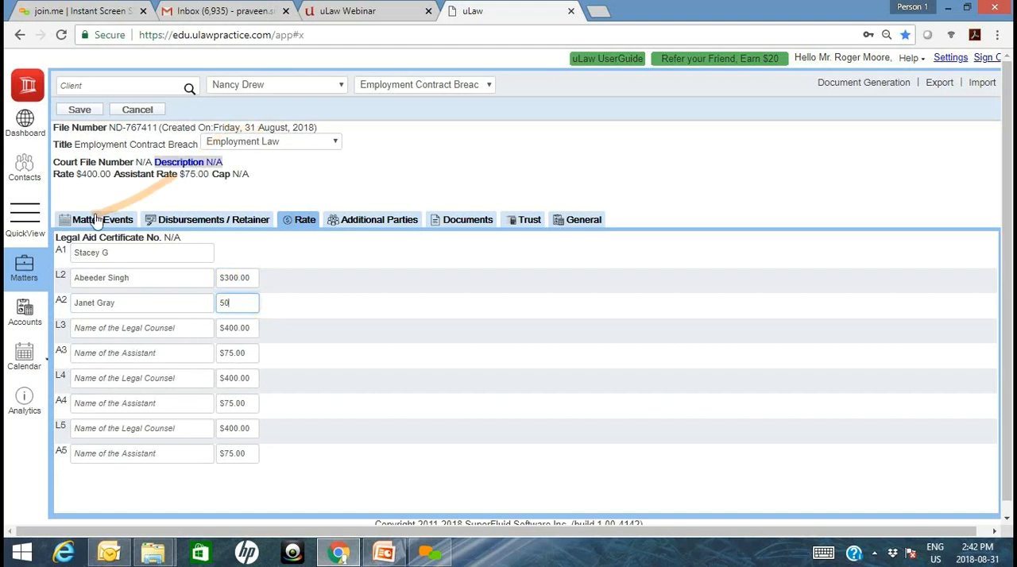
left_click(79, 111)
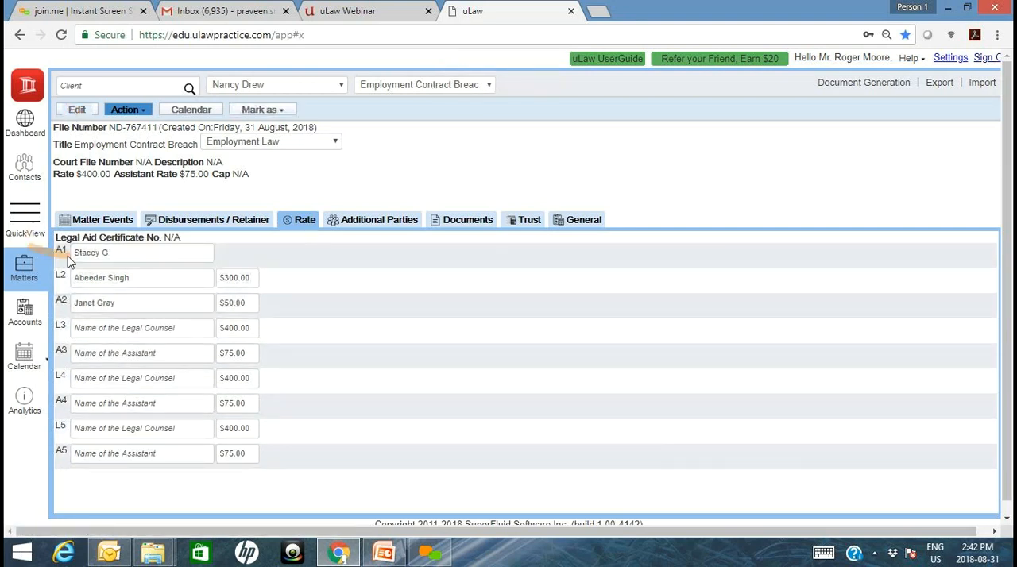
- Title the time docket in the matter's events "Client Intake Interview"
left_click(98, 221)
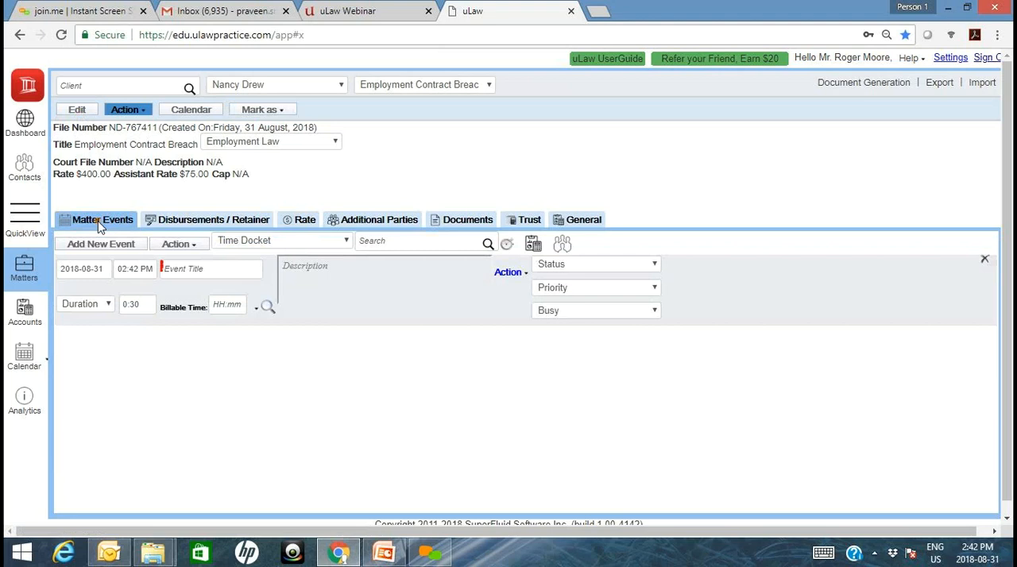
left_click(197, 272)
type("Init")
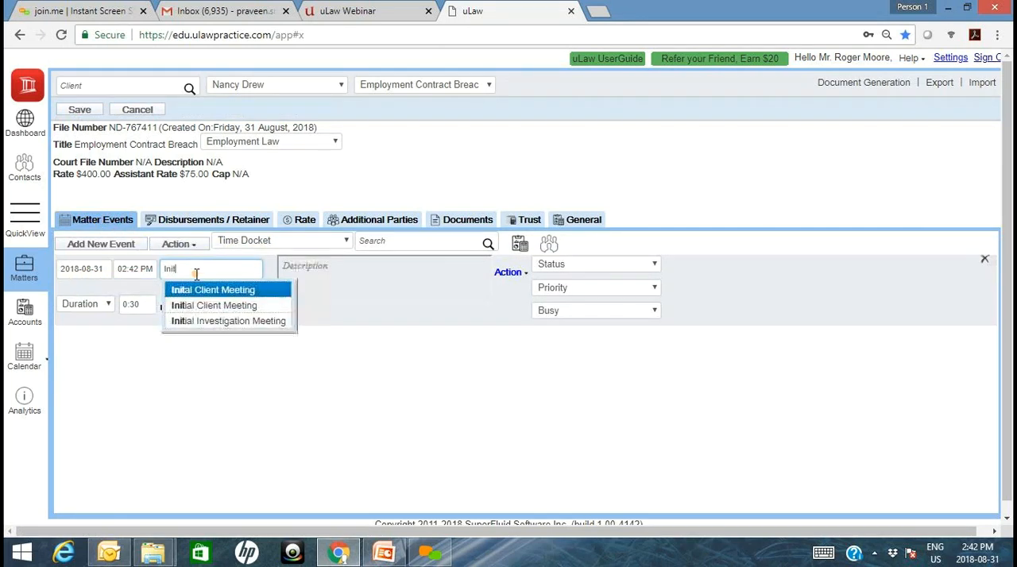
key("BackSpace")
key("BackSpace")
key("BackSpace")
key("BackSpace")
type("Client Intake Interview")
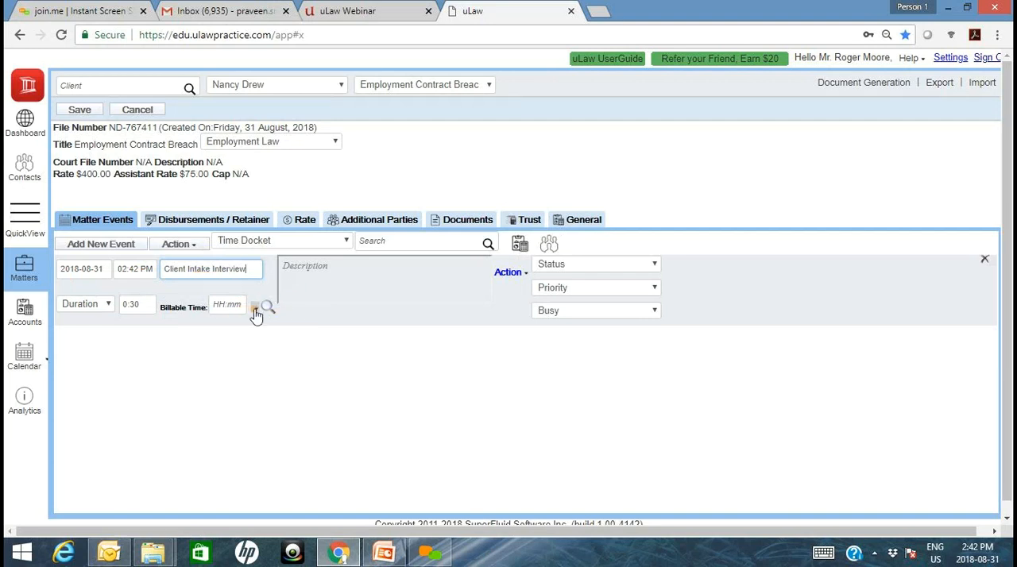
- Set the Client Intake Interview docket to bill at the A1 assistant rate
left_click(507, 275)
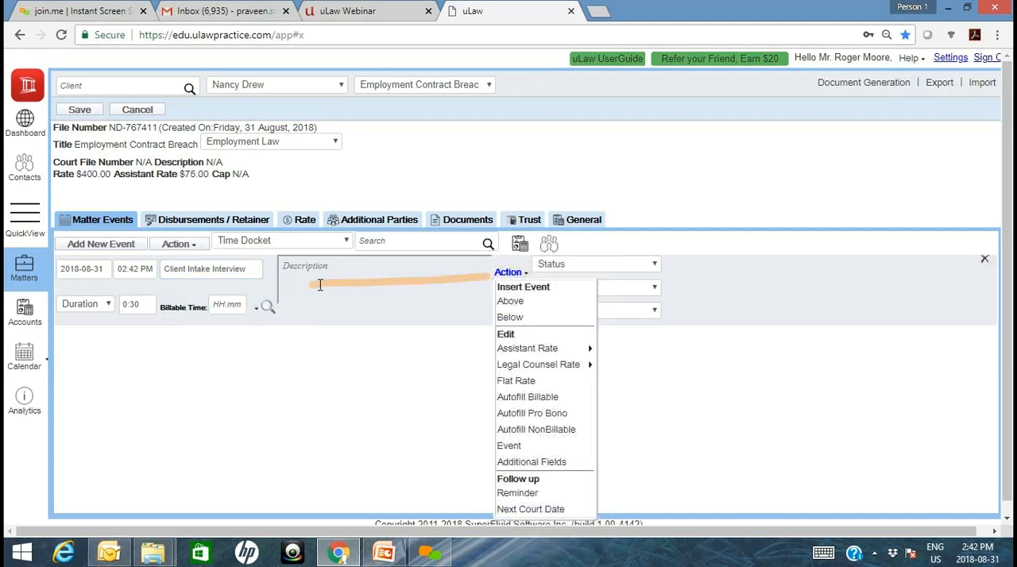
left_click(253, 311)
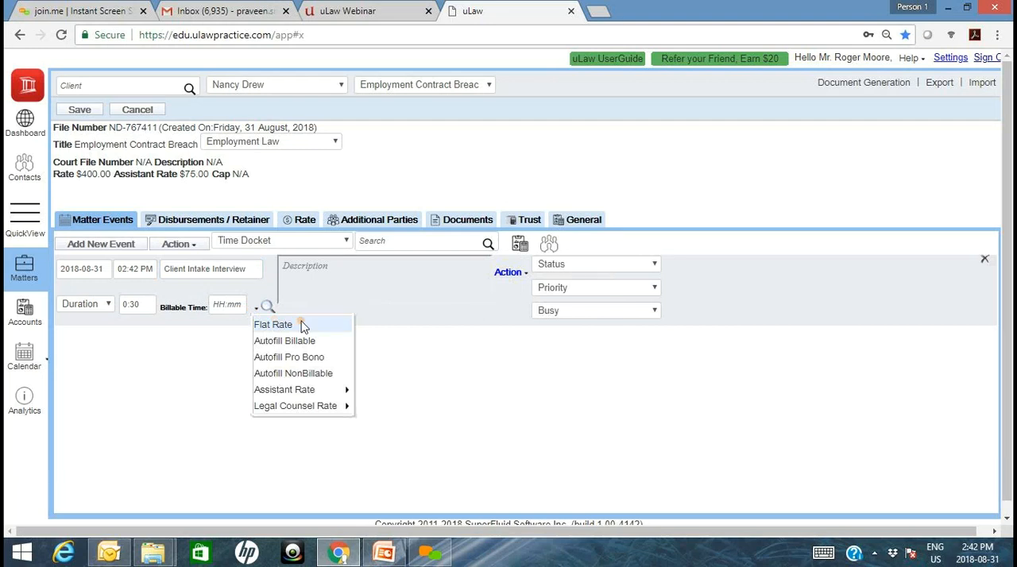
mouse_move(313, 407)
mouse_move(376, 406)
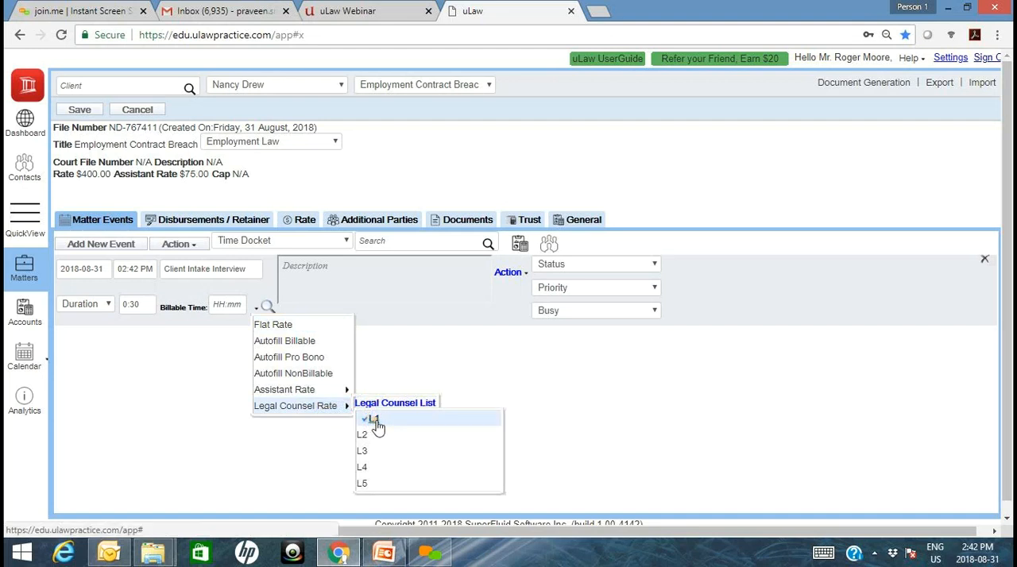
mouse_move(397, 387)
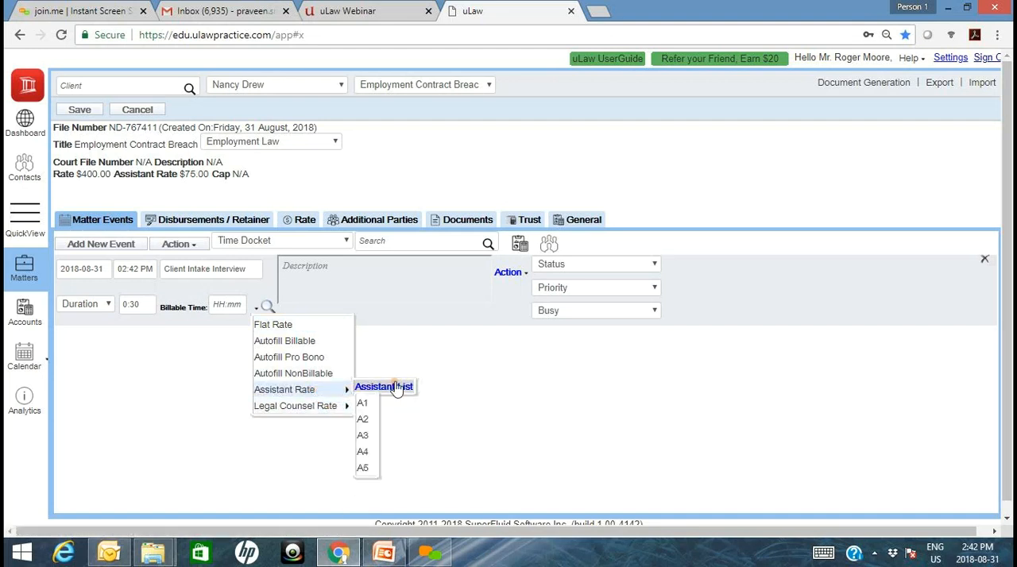
left_click(366, 403)
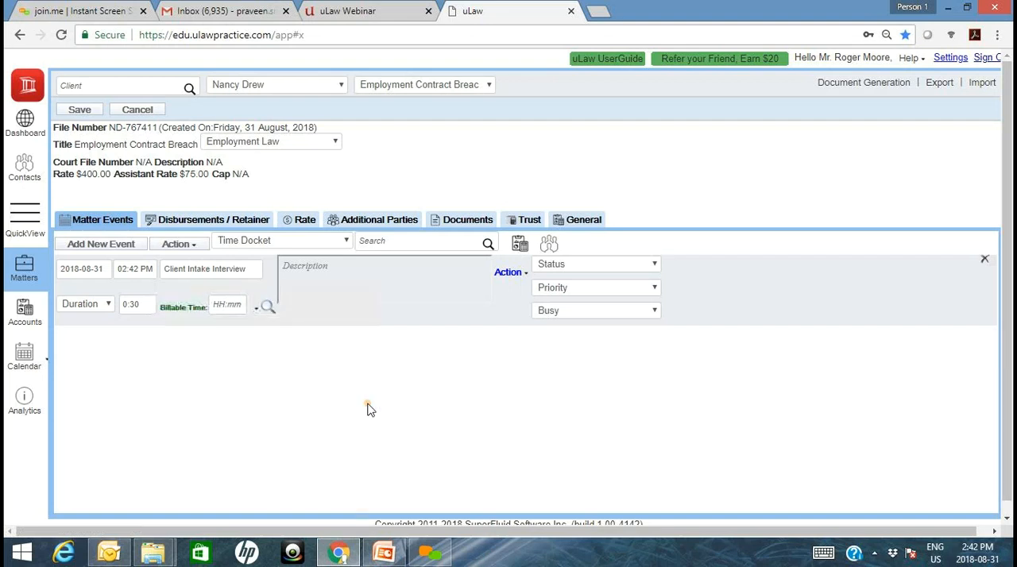
- Set the Client Intake Interview docket's billable time to 1:00 and save the matter
left_click(229, 306)
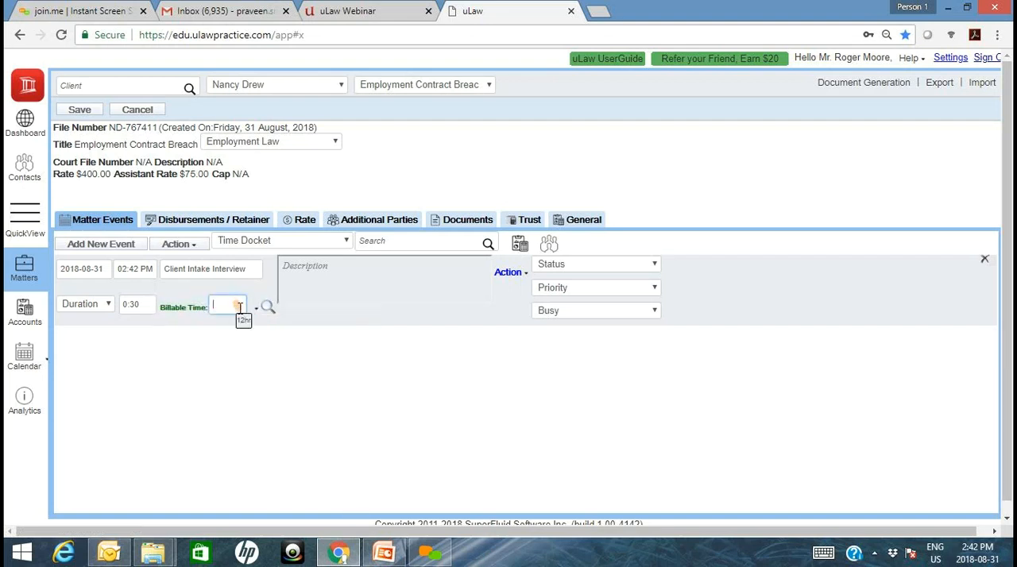
left_click(259, 335)
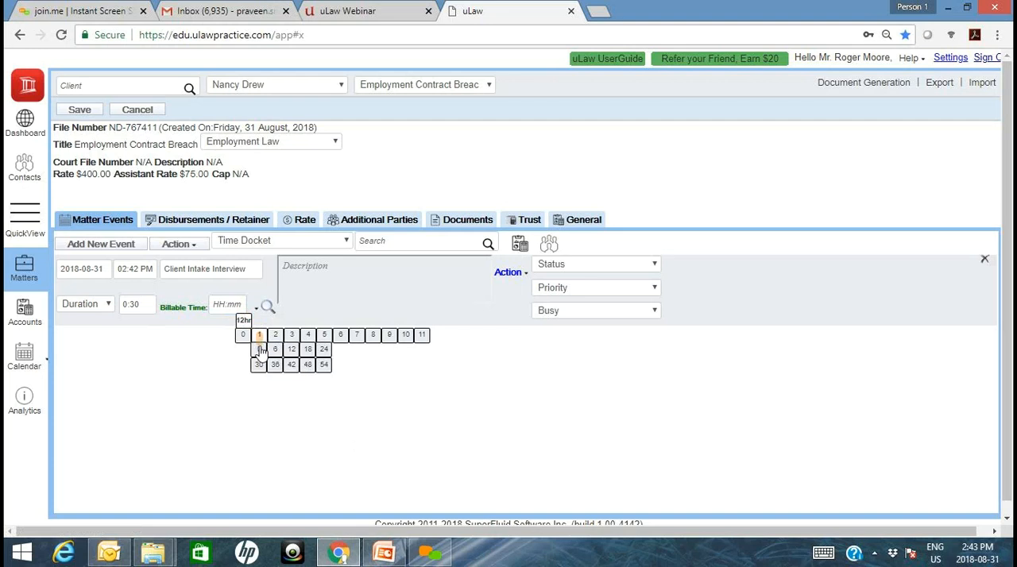
left_click(259, 353)
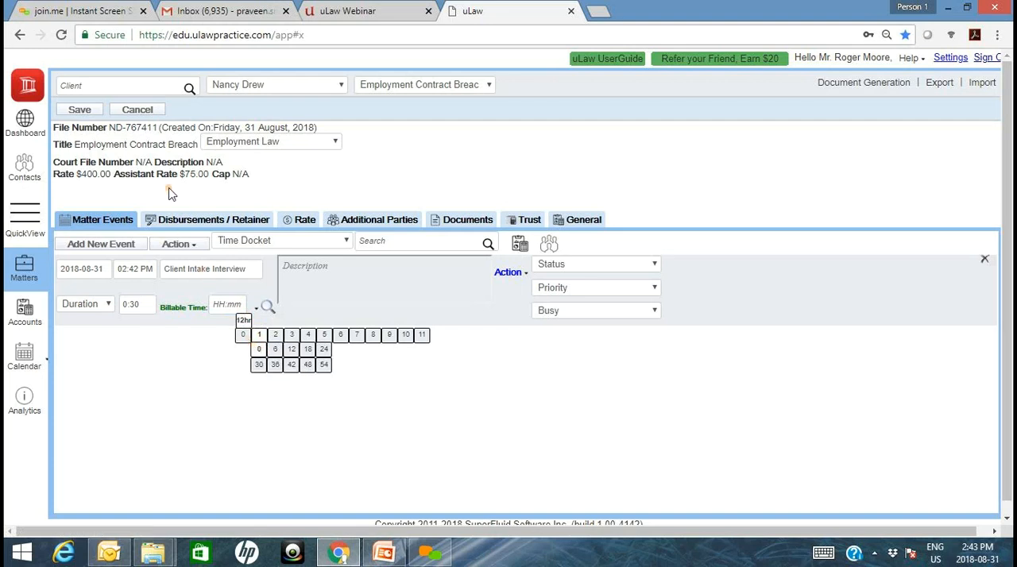
left_click(86, 114)
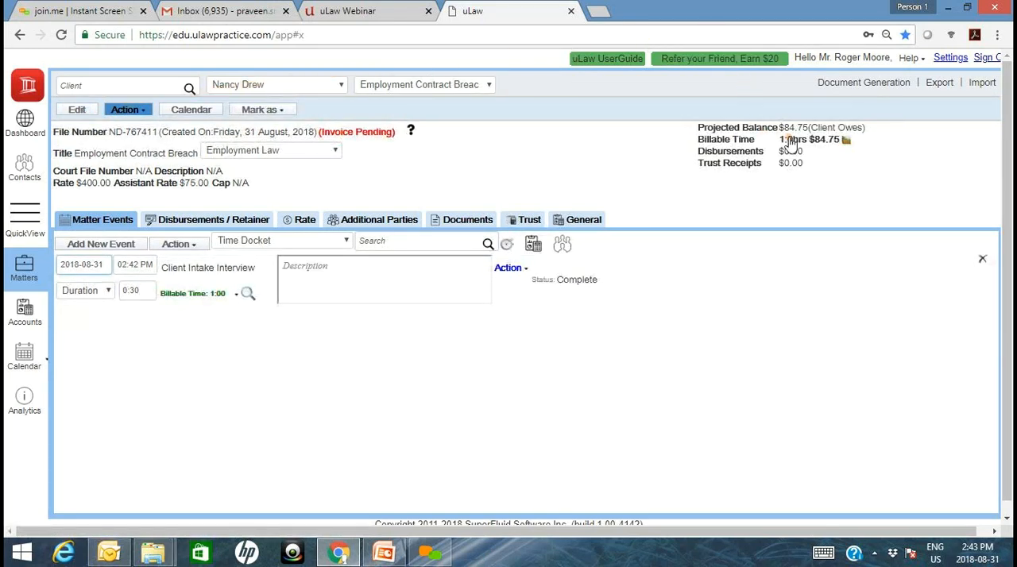
- Review the matter's co-worker rates, and add a second time docket titled "Initial Client Meeting" to the matter events
left_click(307, 222)
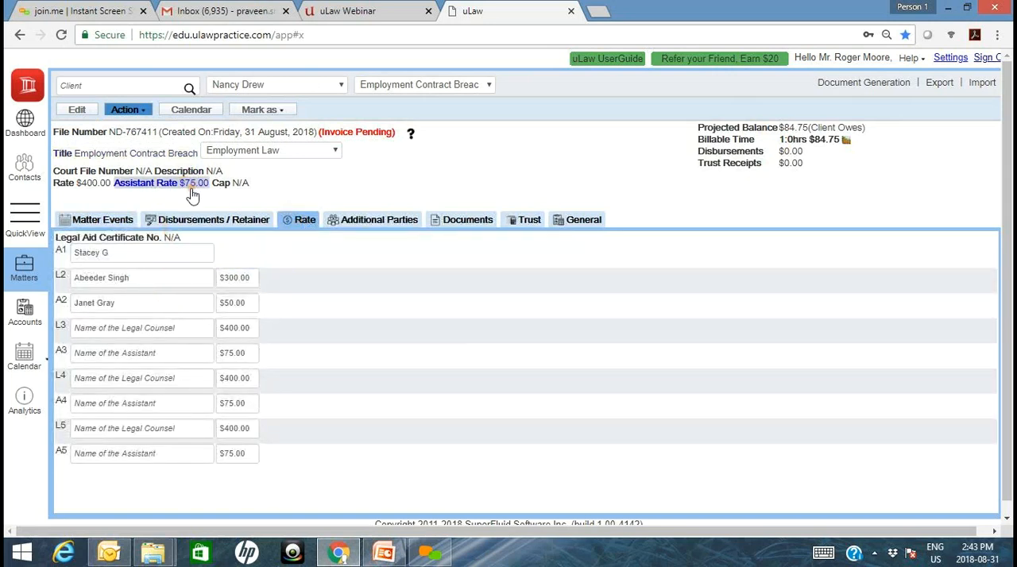
left_click(117, 223)
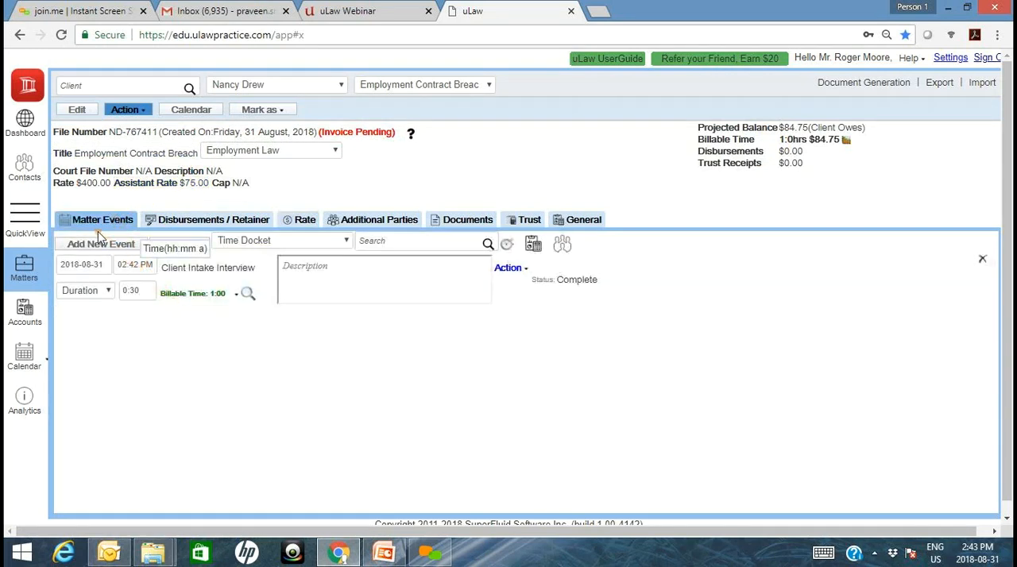
left_click(99, 245)
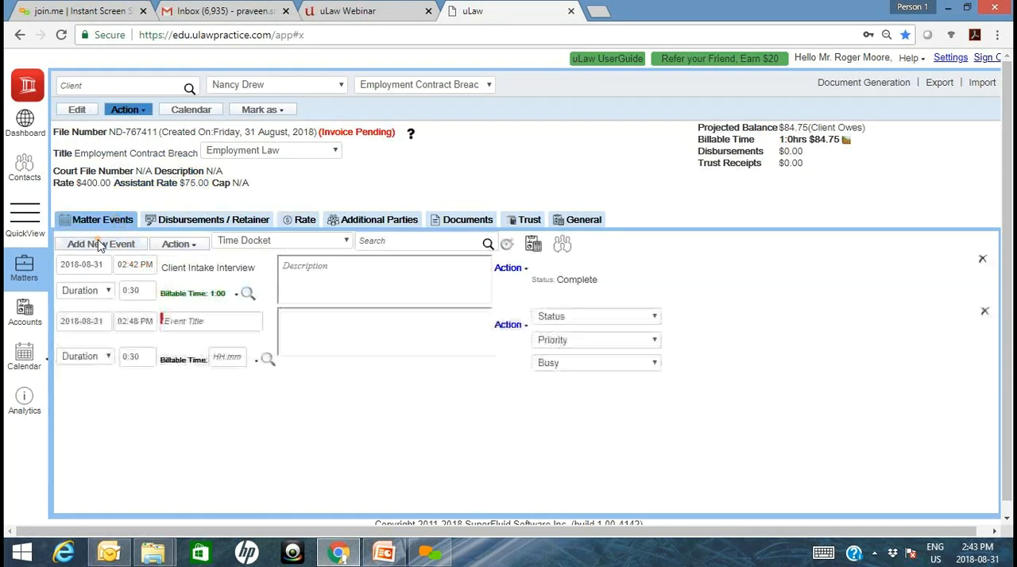
left_click(214, 319)
type("liti")
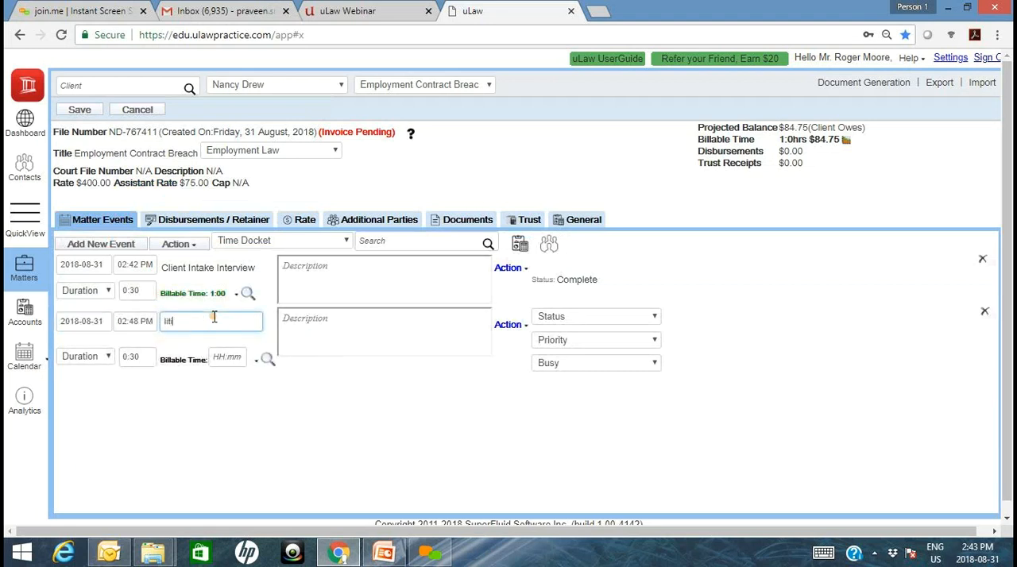
type("itial")
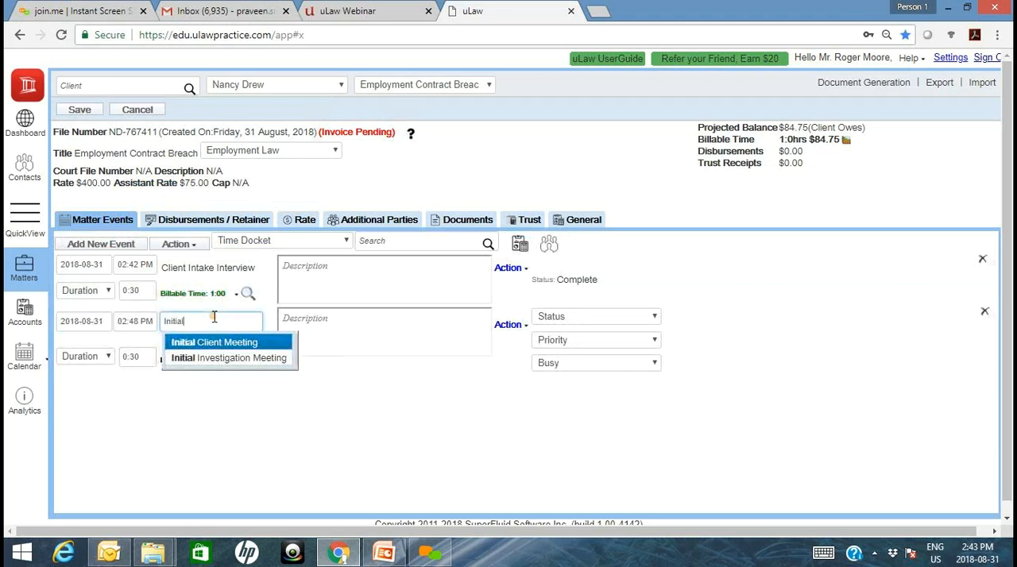
key("Return")
- Describe the Initial Client Meeting docket as a meeting between the client and the lawyer to discuss the matter and the file
left_click(332, 338)
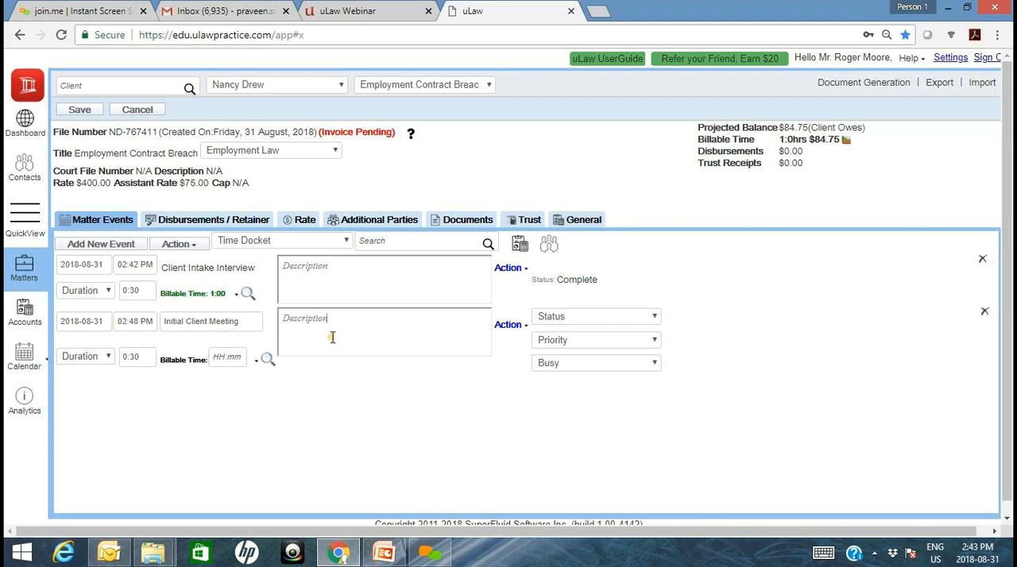
type("This meeting was")
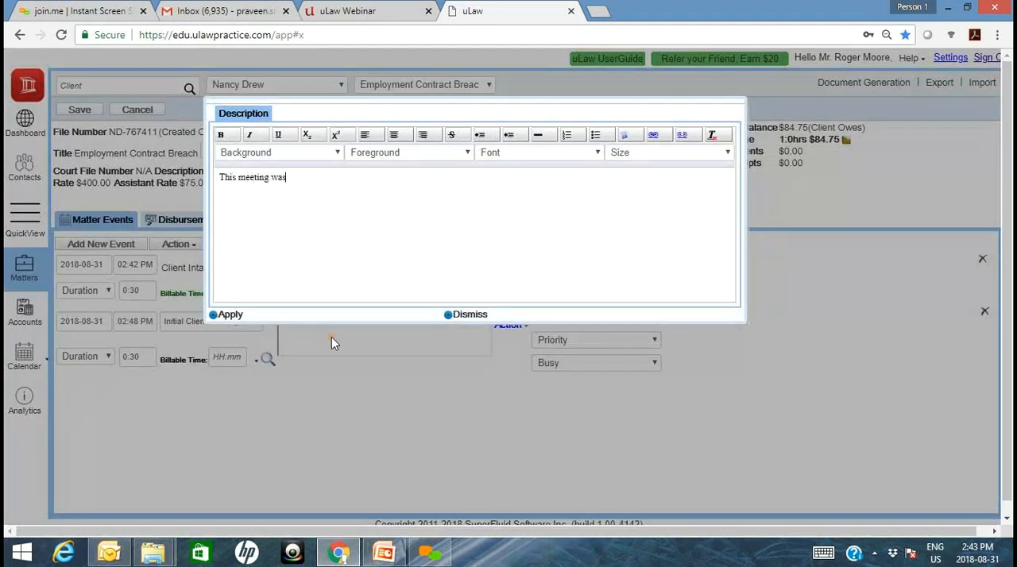
type(" between Nancy and Roger ")
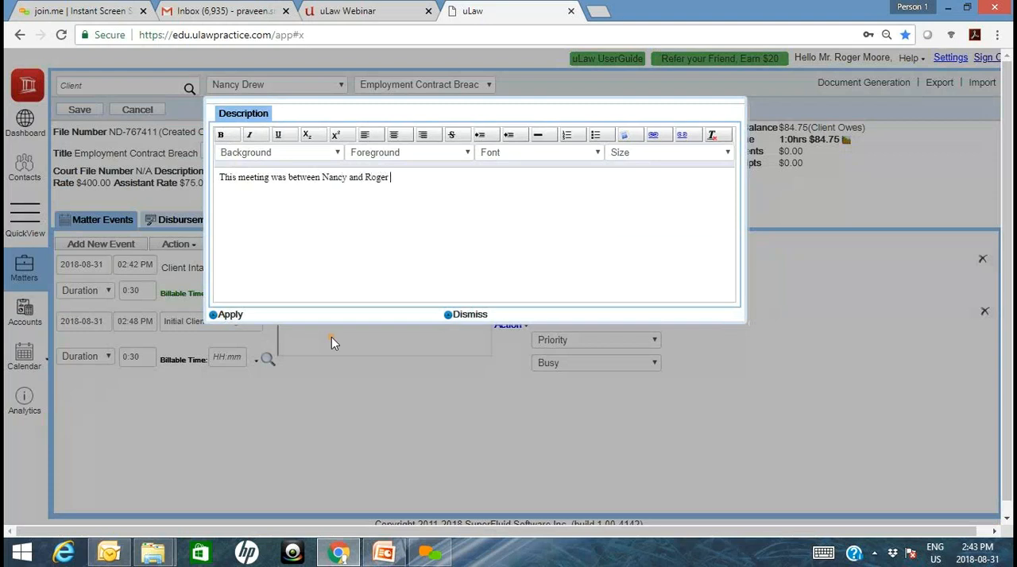
type("to discuss the matter and the file!!")
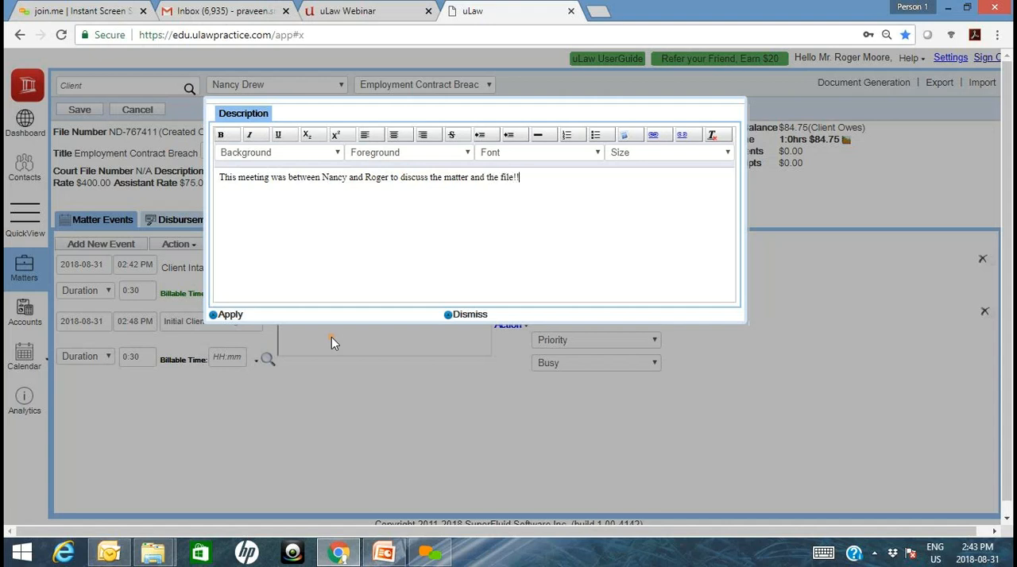
left_click(228, 316)
- Set the Initial Client Meeting docket's billable time to 1:00
left_click(231, 359)
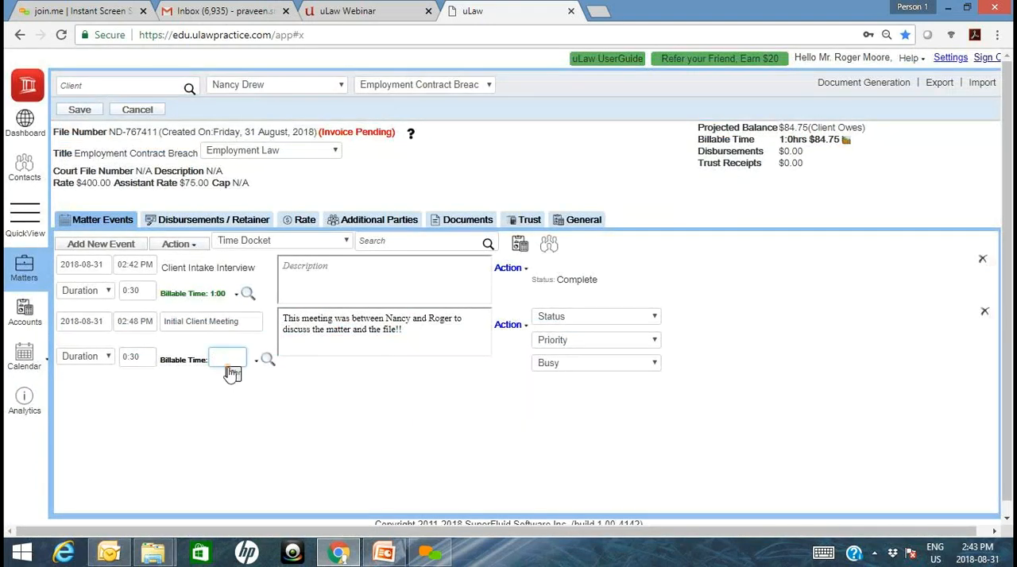
left_click(250, 387)
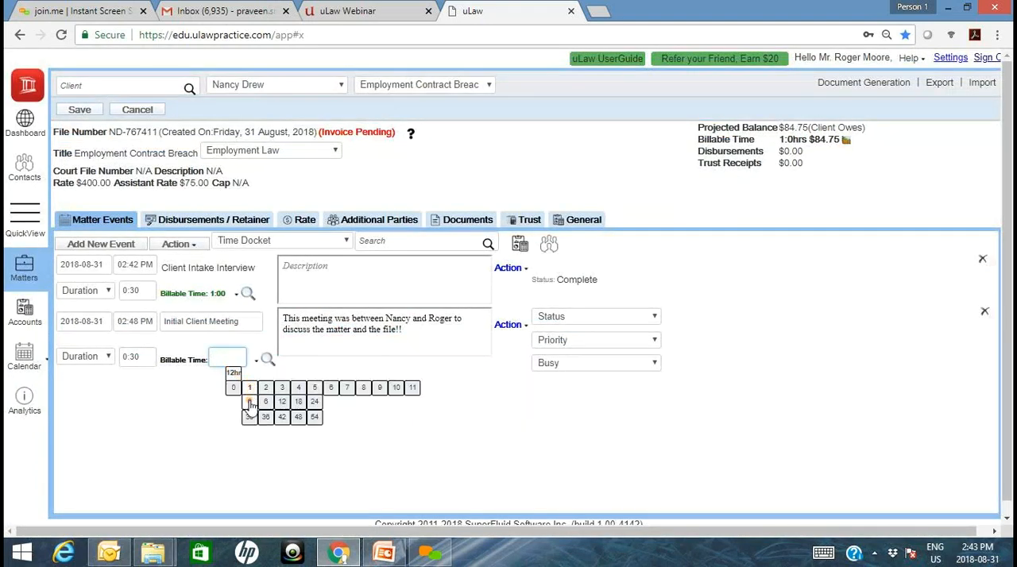
left_click(250, 402)
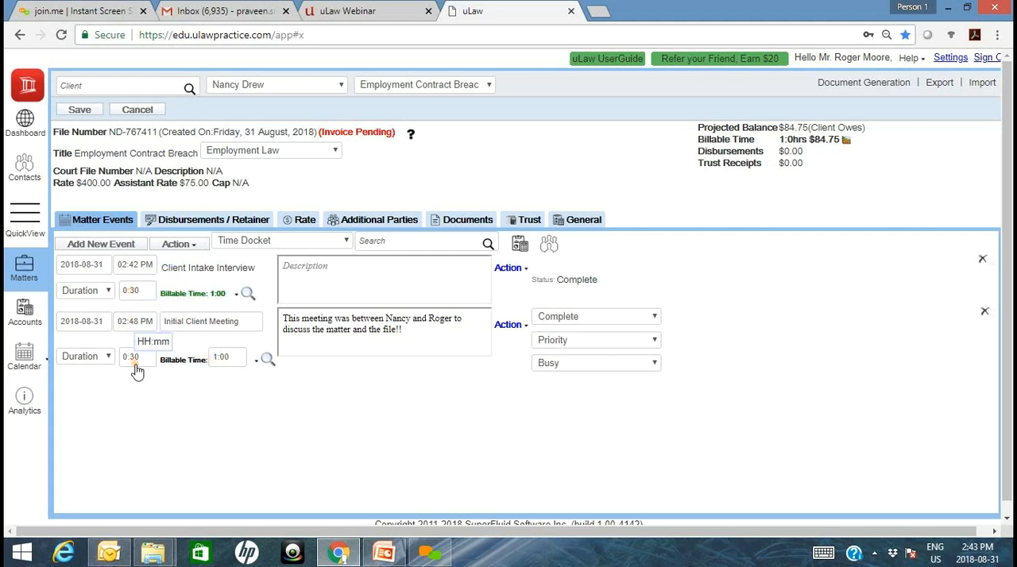
left_click(135, 292)
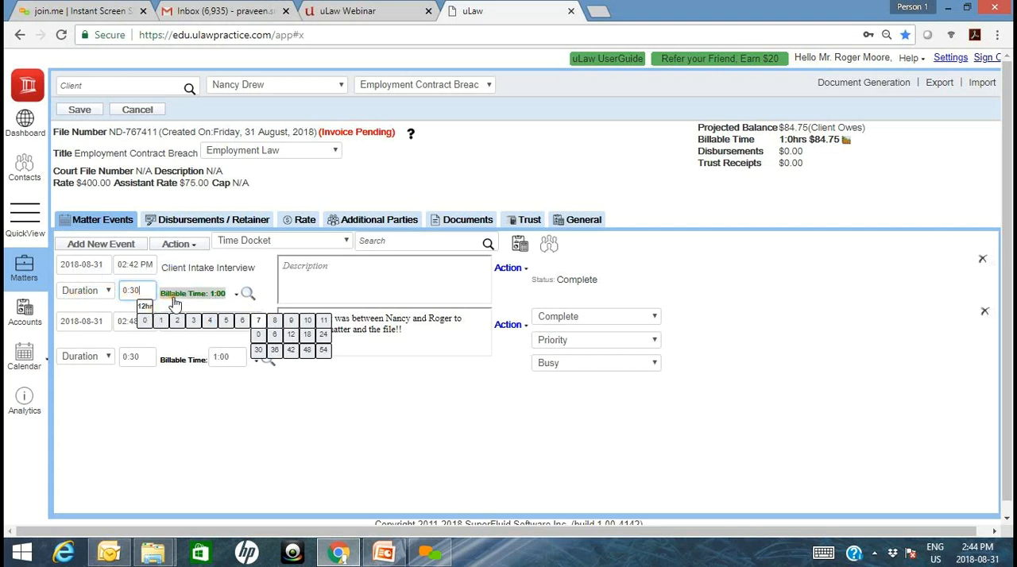
- Add a third time docket dated 2018-09-21 and titled "Attend Court" to the matter events
left_click(131, 245)
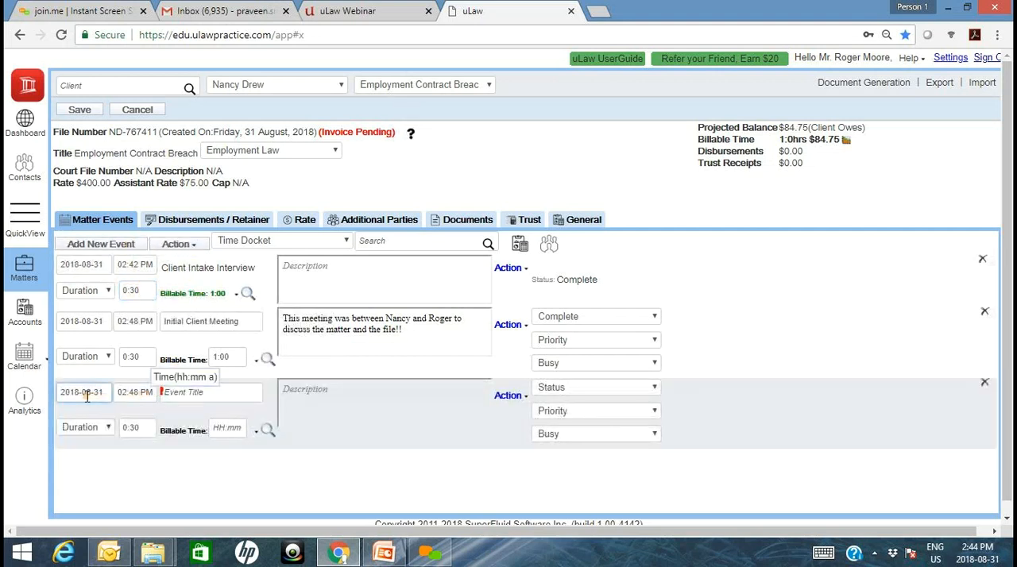
left_click(87, 397)
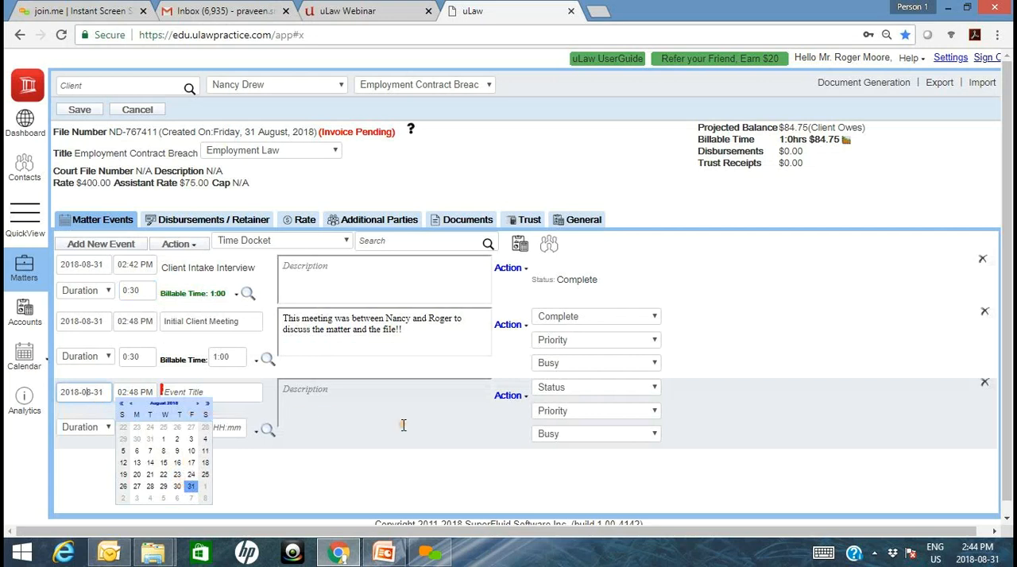
left_click(198, 406)
left_click(198, 405)
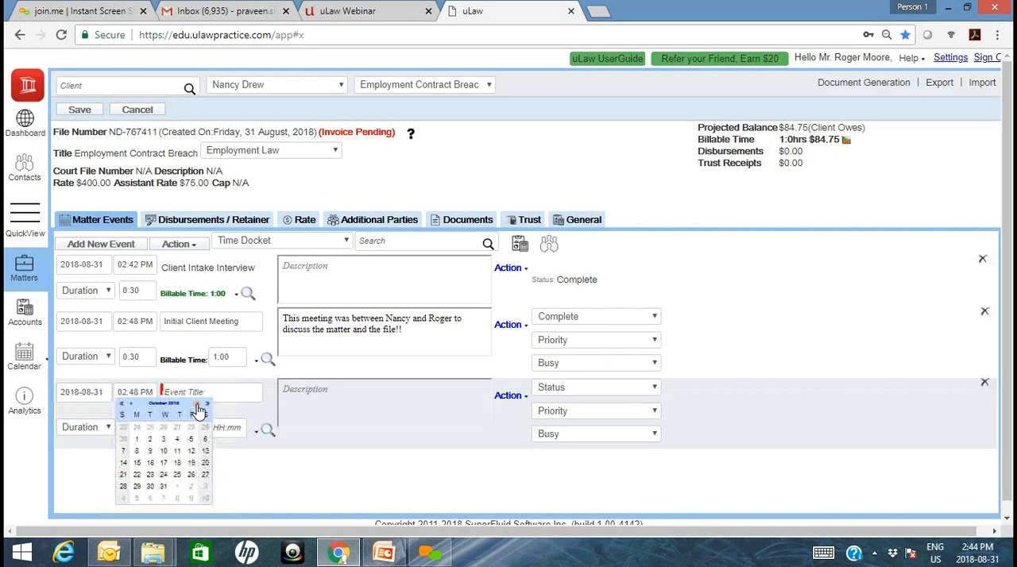
left_click(130, 406)
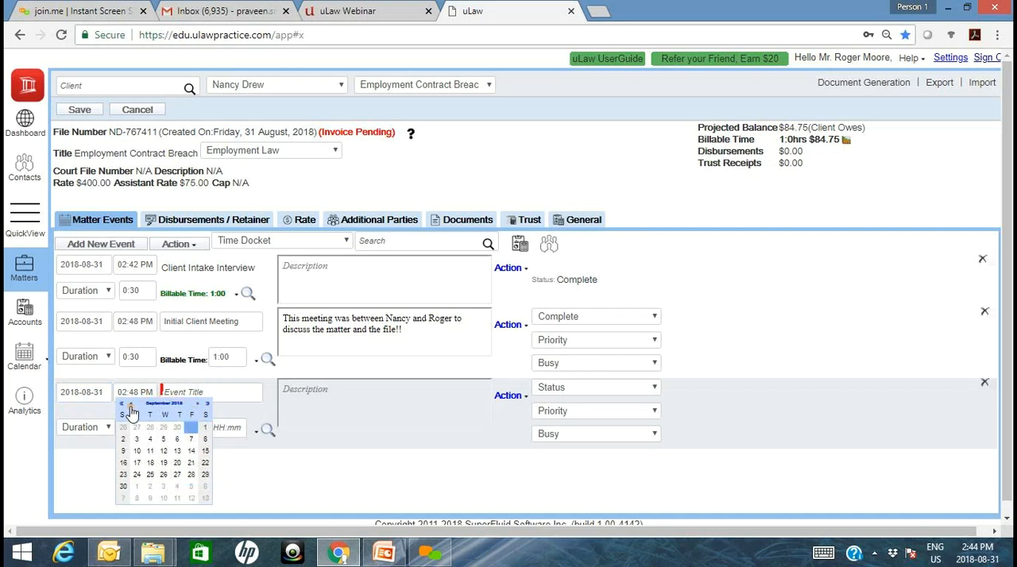
left_click(191, 472)
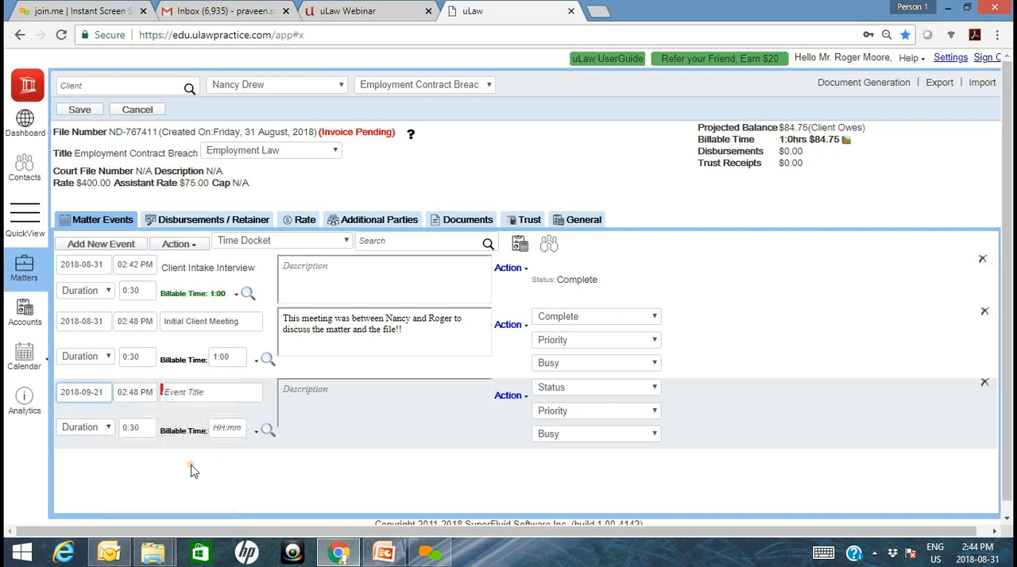
left_click(211, 392)
type("Court")
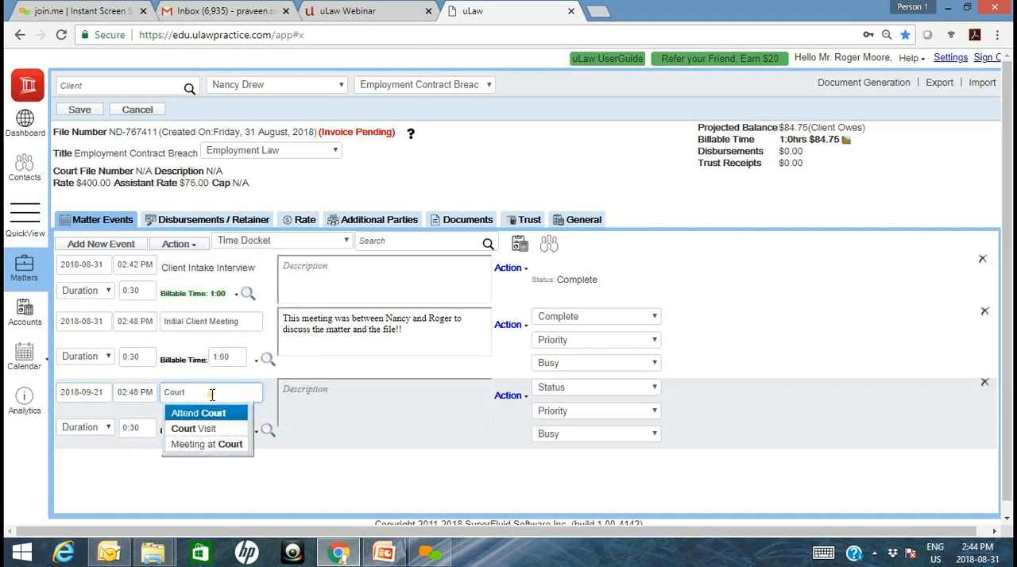
key("Tab")
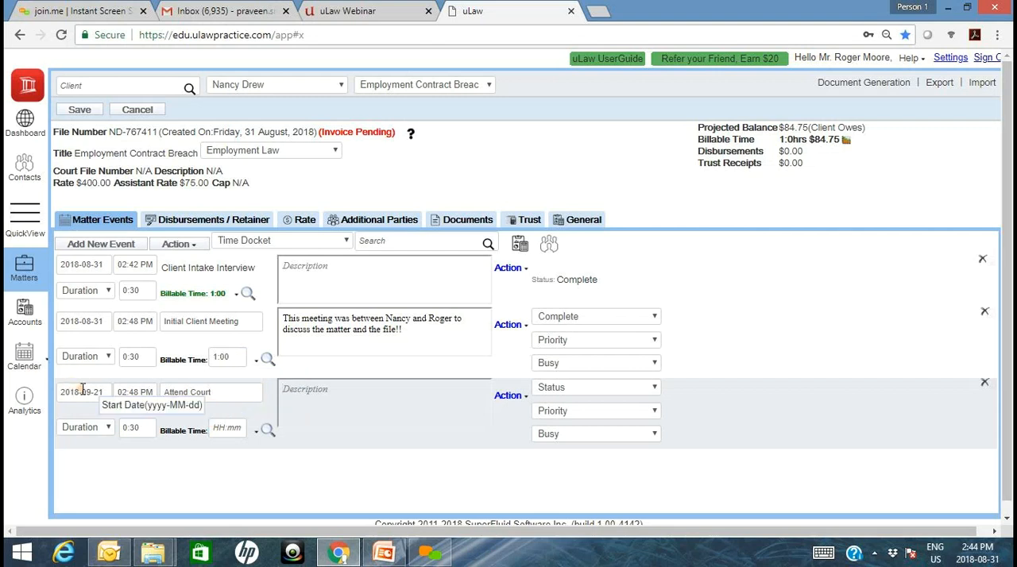
- Set the Attend Court docket's start date to 2018-08-31
left_click(139, 394)
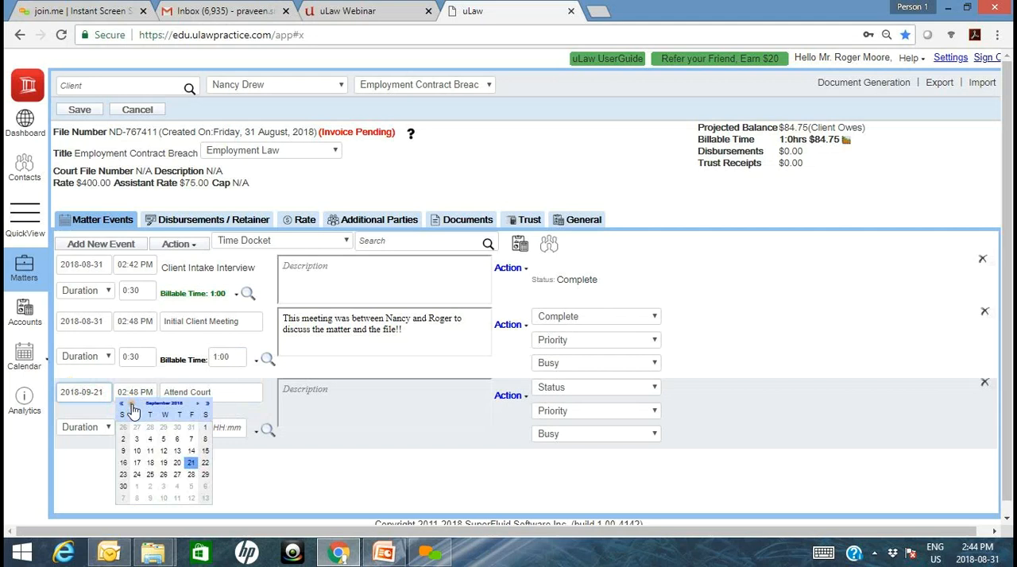
left_click(132, 407)
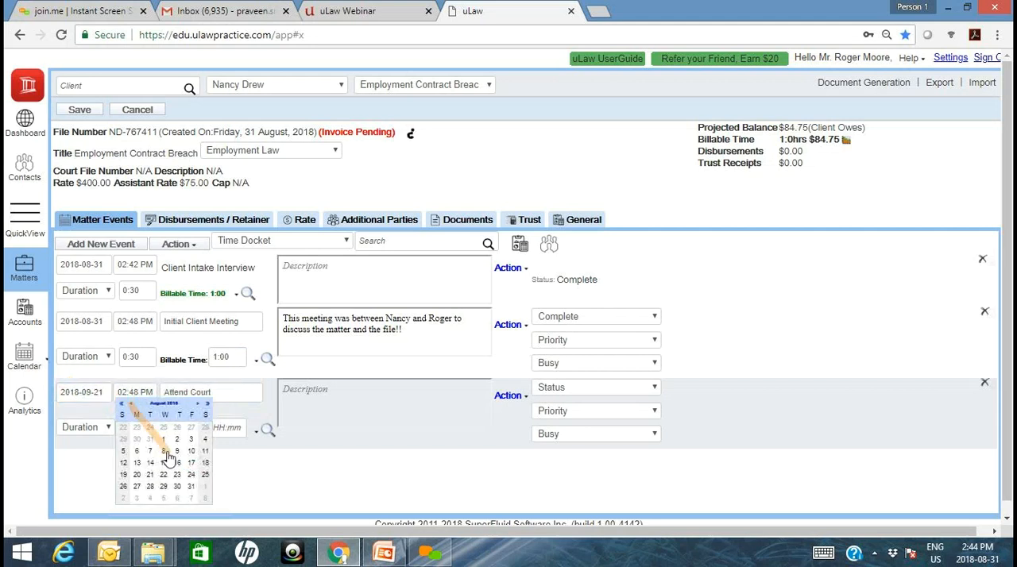
left_click(192, 489)
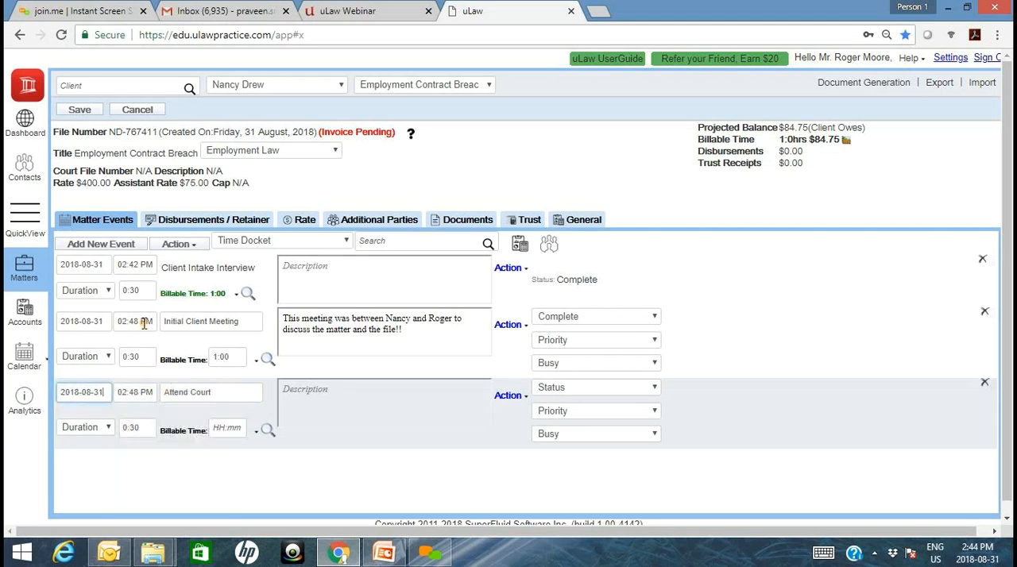
- Set the start time of the Client Intake Interview docket to 10:00 PM and of the Initial Client Meeting docket to 12:00 PM
left_click(133, 268)
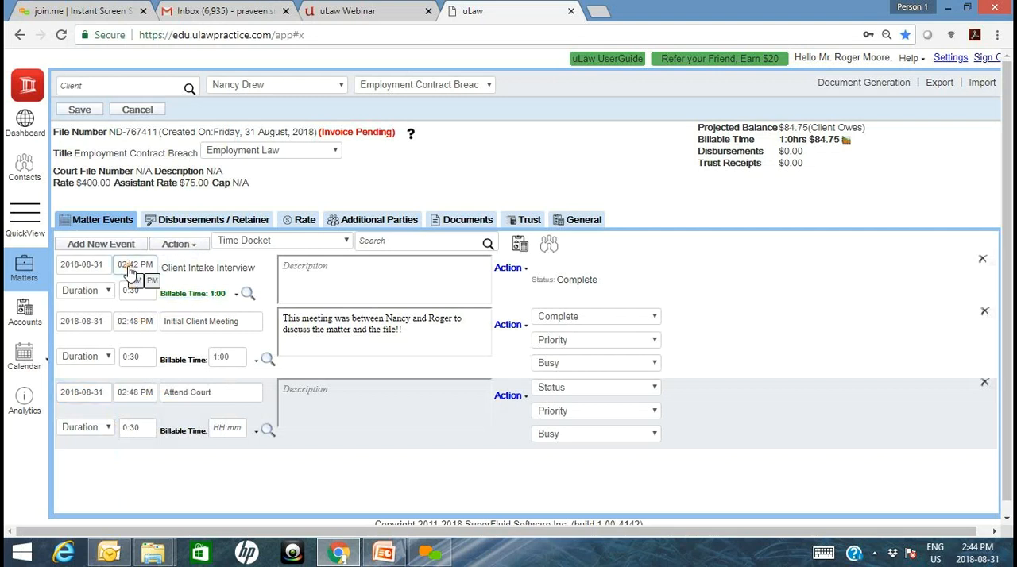
mouse_move(150, 285)
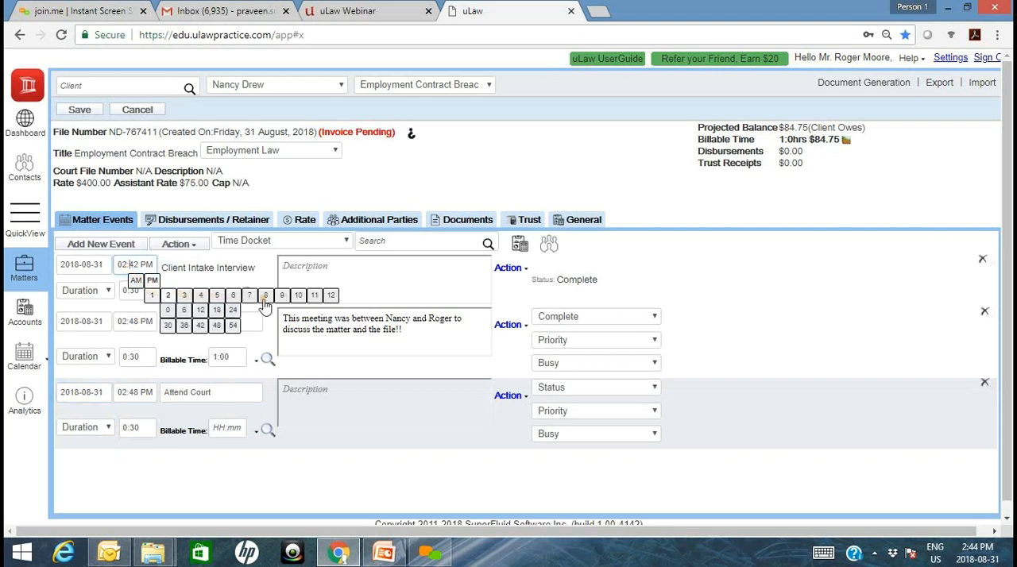
mouse_move(266, 299)
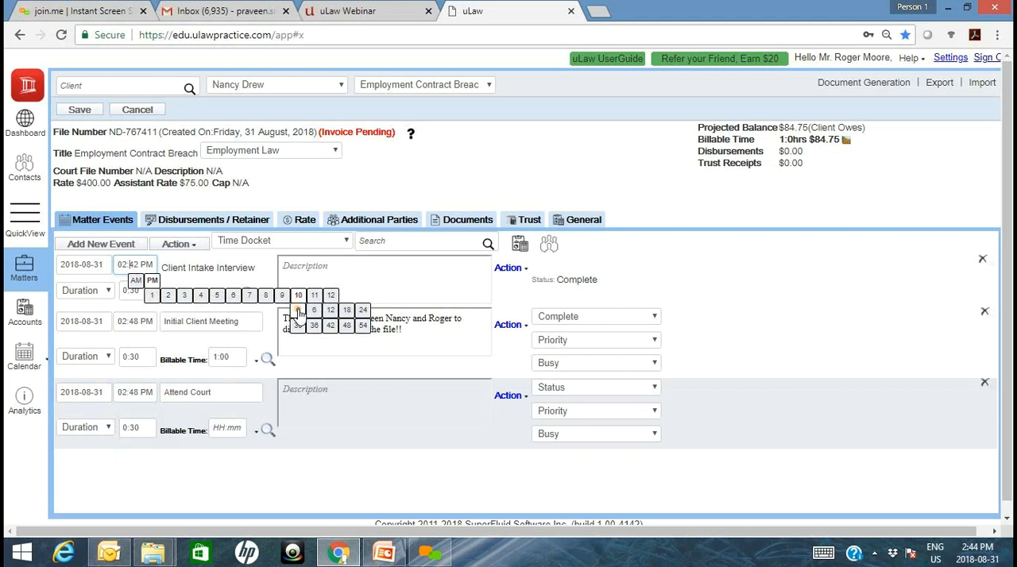
left_click(298, 311)
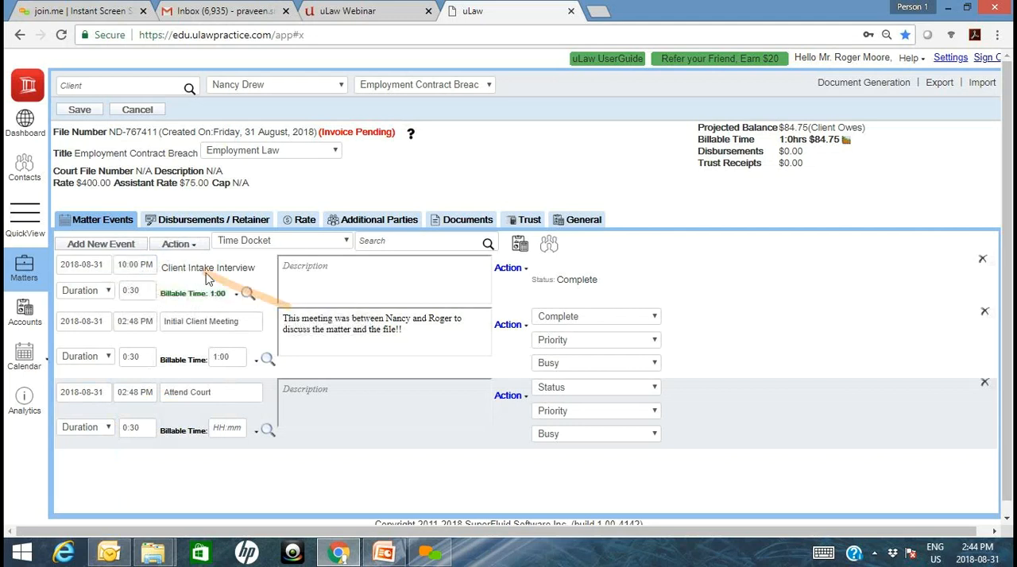
left_click(143, 321)
mouse_move(165, 339)
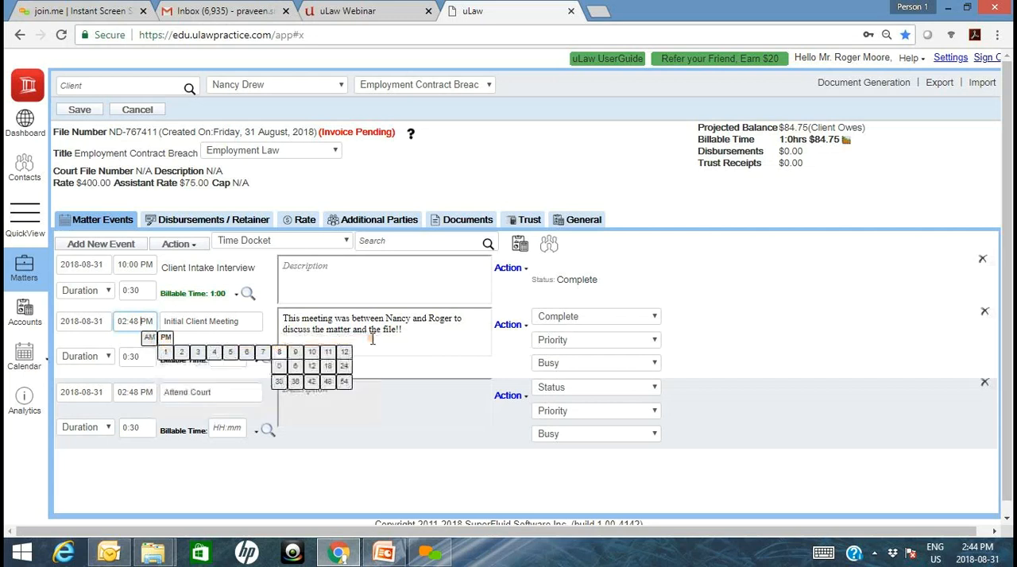
left_click(344, 367)
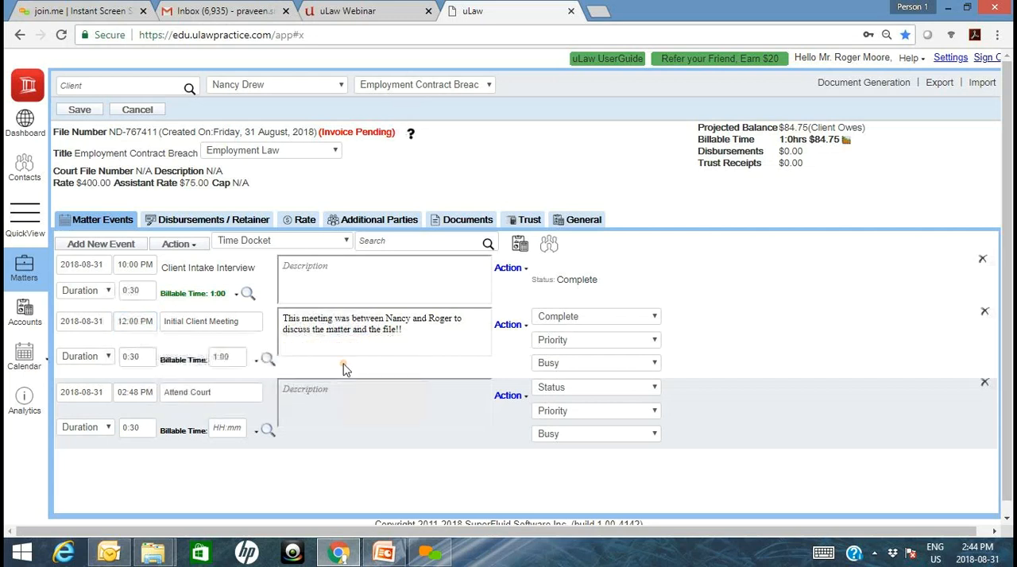
- Set the start time of the Attend Court docket to 1:00 PM
left_click(136, 393)
mouse_move(158, 408)
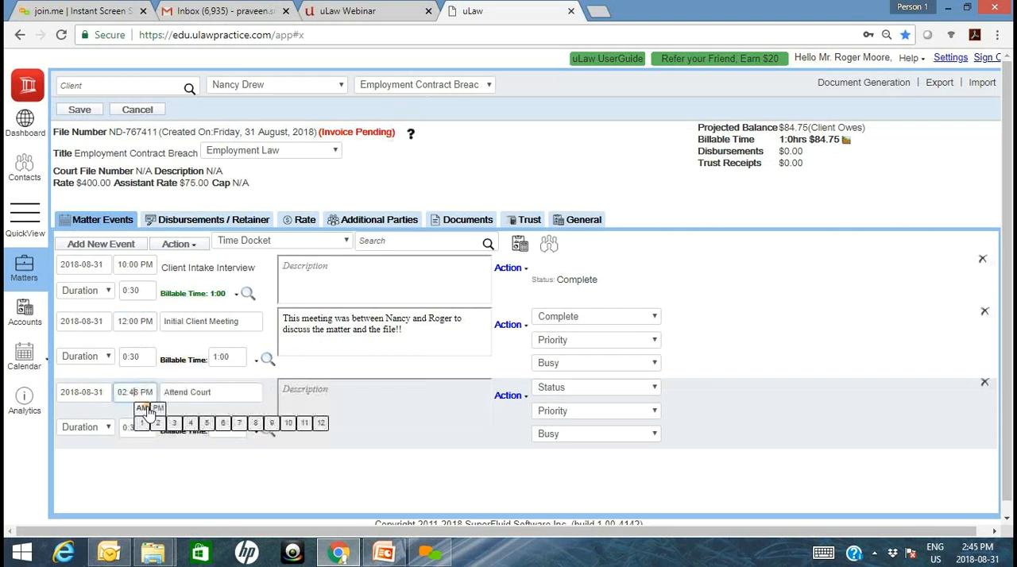
mouse_move(173, 426)
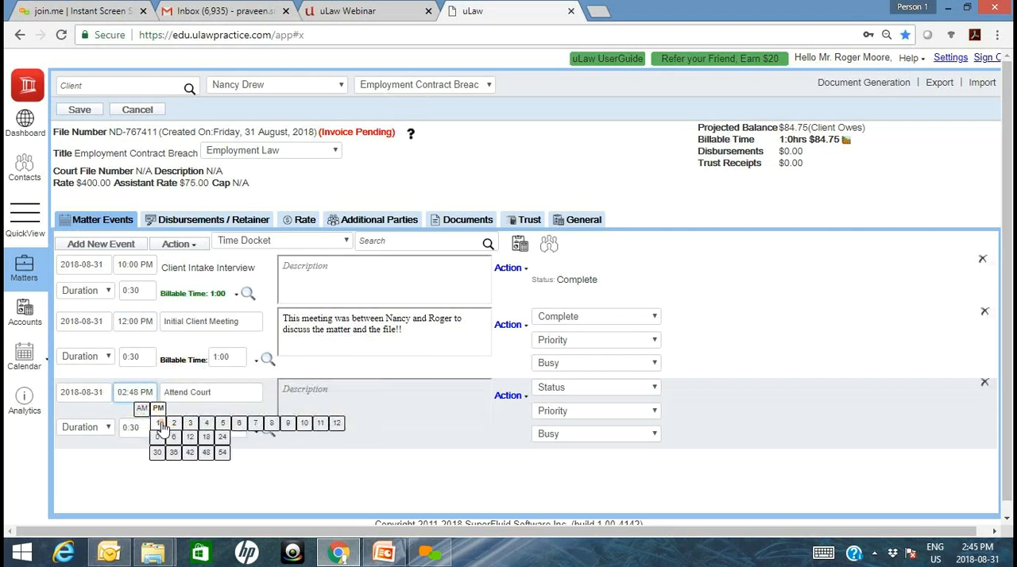
left_click(162, 428)
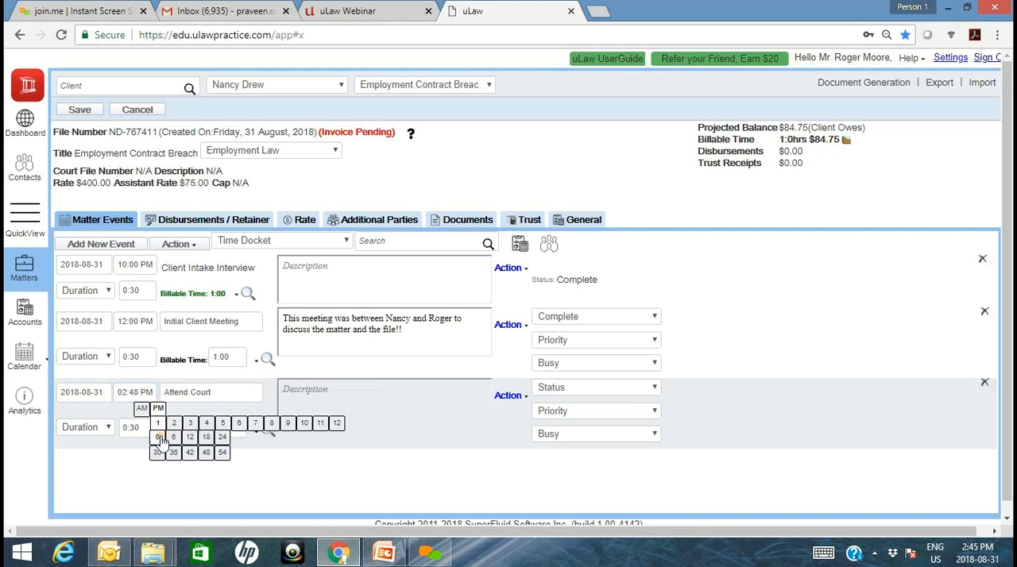
left_click(159, 437)
- Retitle the Attend Court docket as "Second Intake Interview"
left_click(222, 396)
key("ctrl+a")
type("Seo")
key("BackSpace")
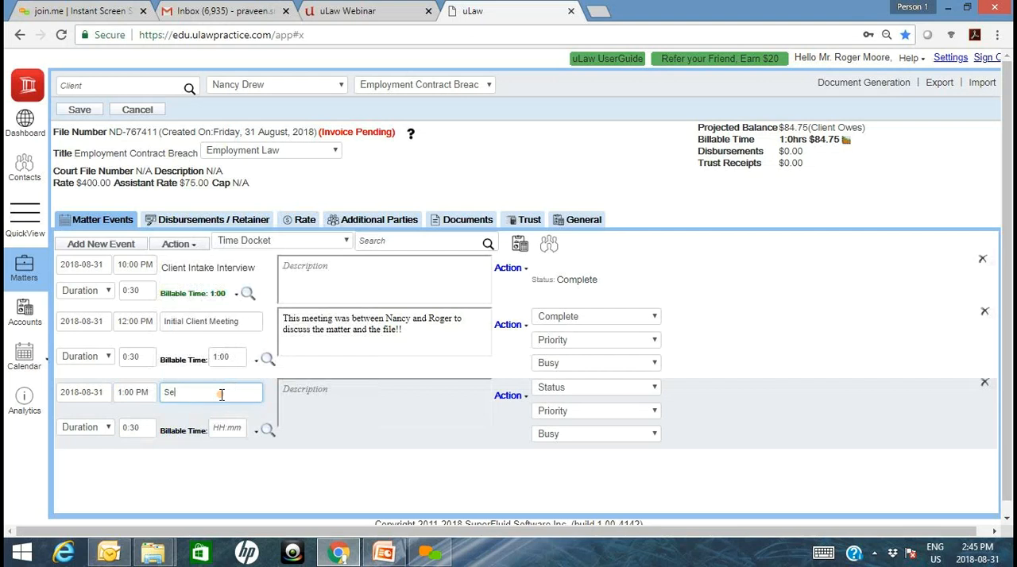
type("cond")
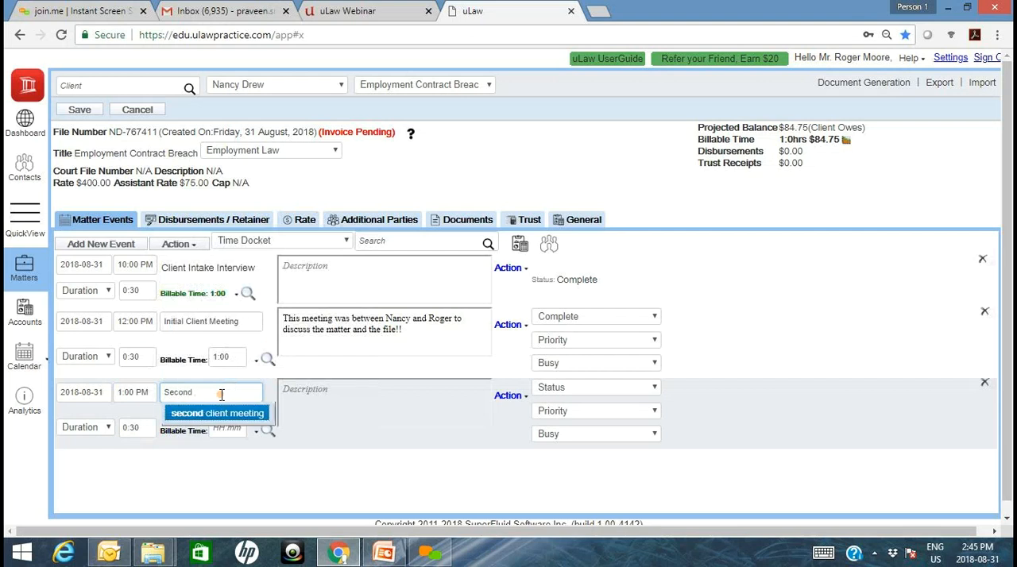
type(" Intake Interview")
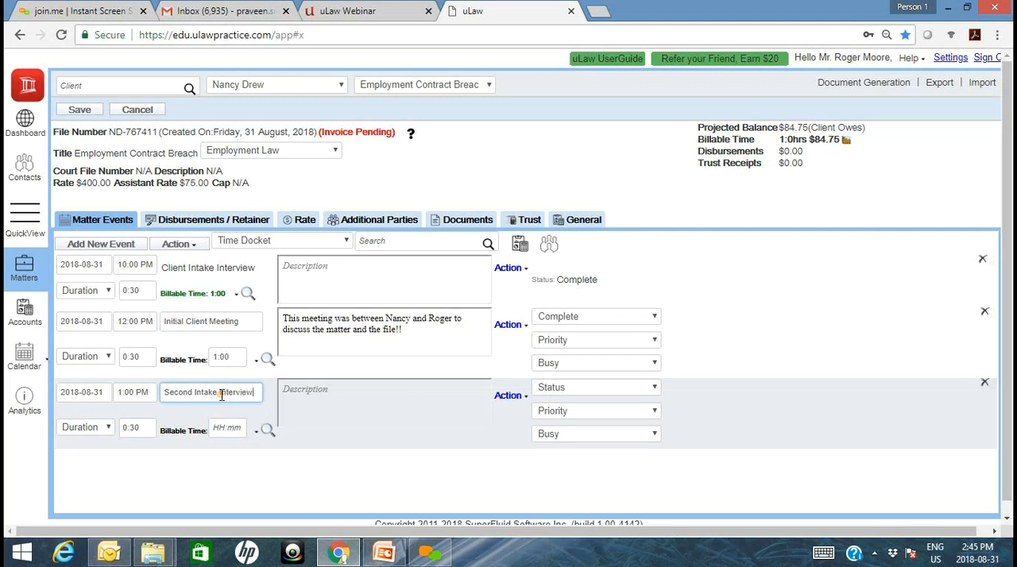
- Apply assistant rate A2 to the Second Intake Interview docket and set its billable time to 1:00
left_click(256, 431)
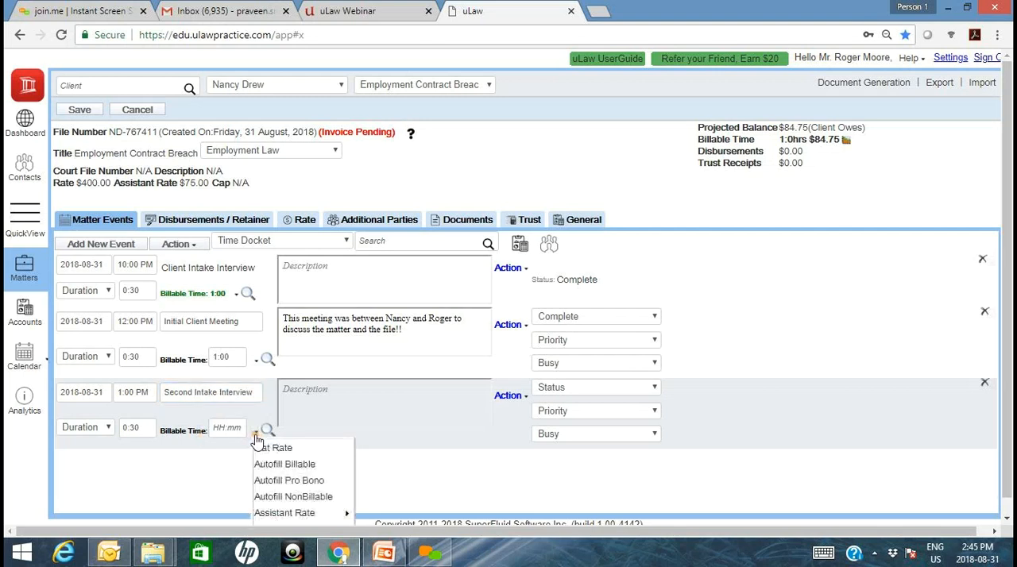
mouse_move(290, 502)
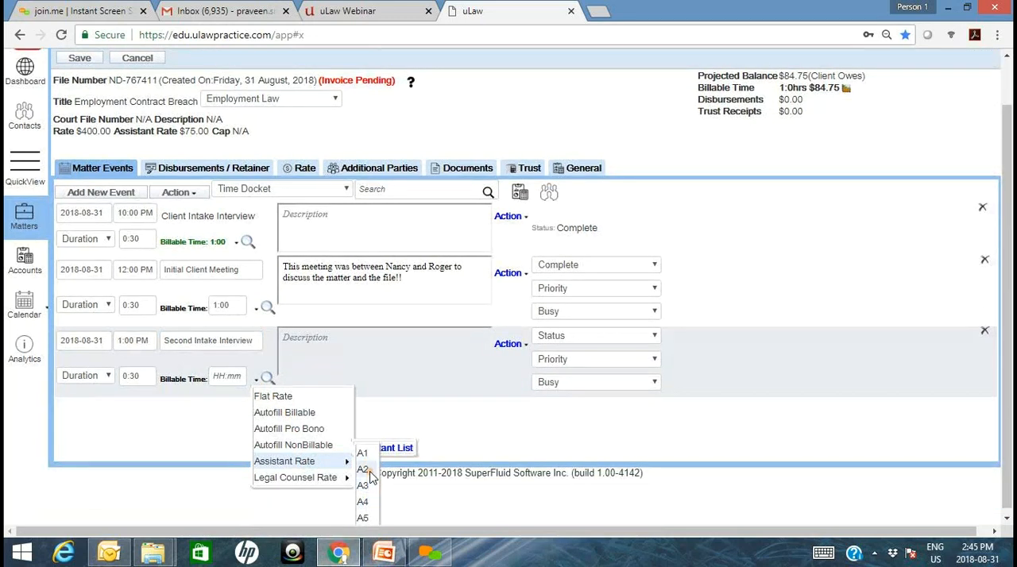
left_click(369, 473)
left_click(251, 419)
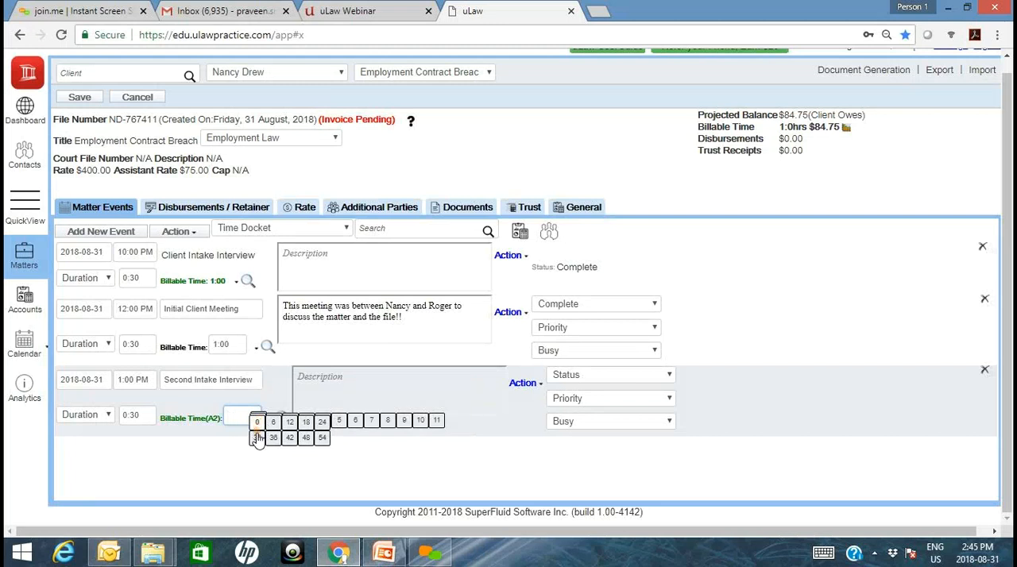
left_click(238, 449)
left_click(237, 418)
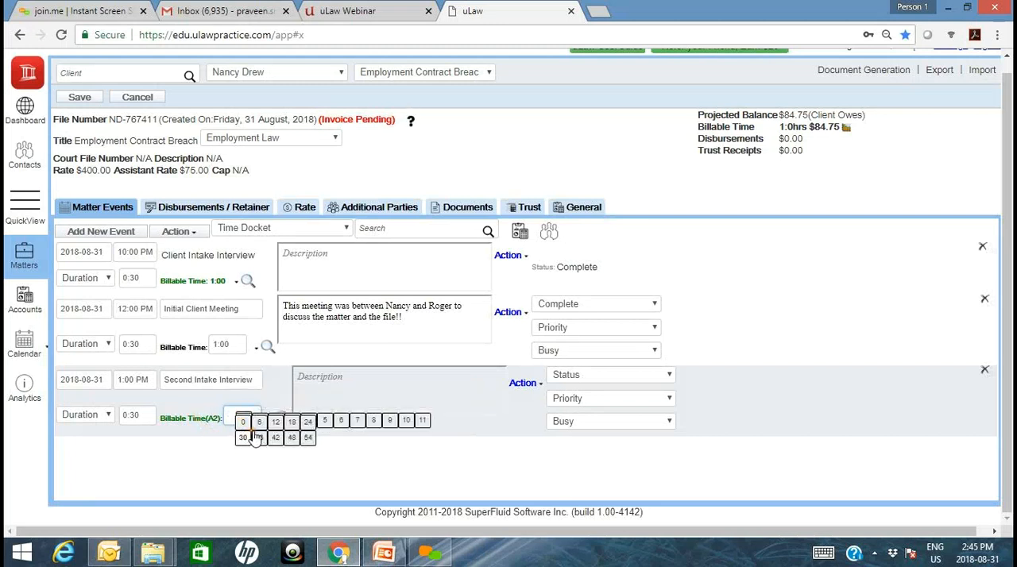
left_click(242, 414)
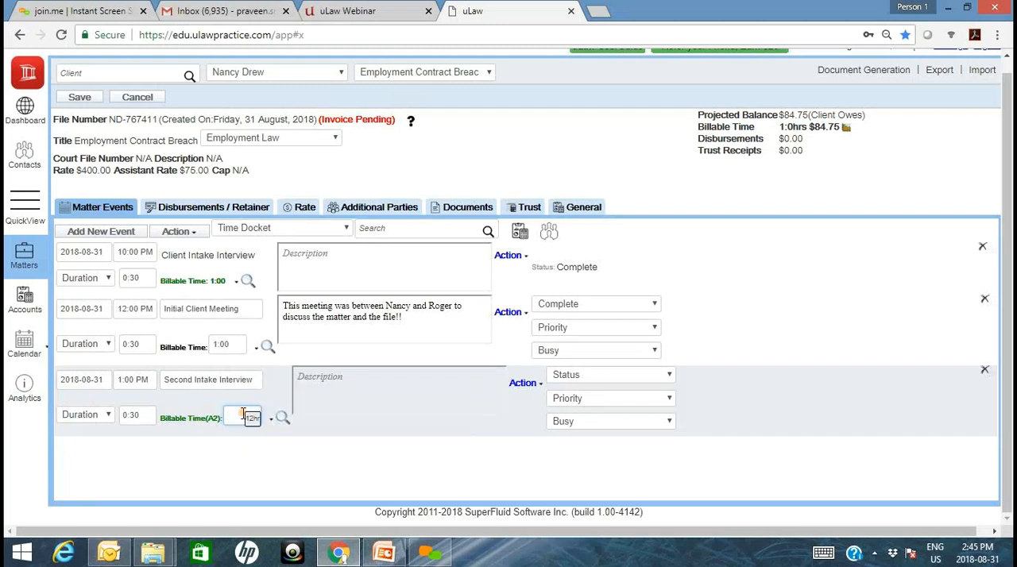
type("1:00")
key("Tab")
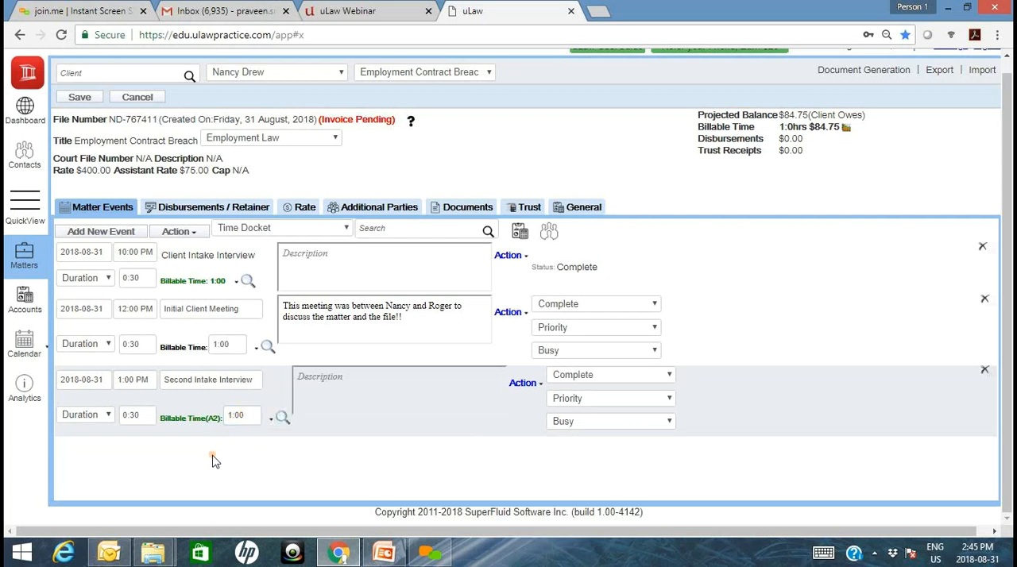
- Add a fourth time docket starting at 02:30 PM and titled "second client meeting" to the matter events
left_click(105, 233)
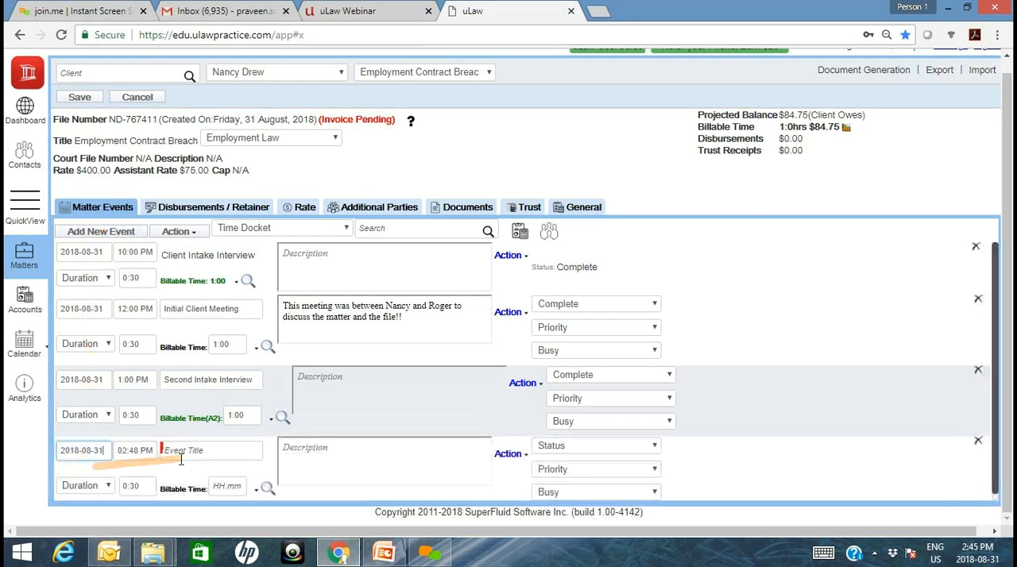
left_click(143, 451)
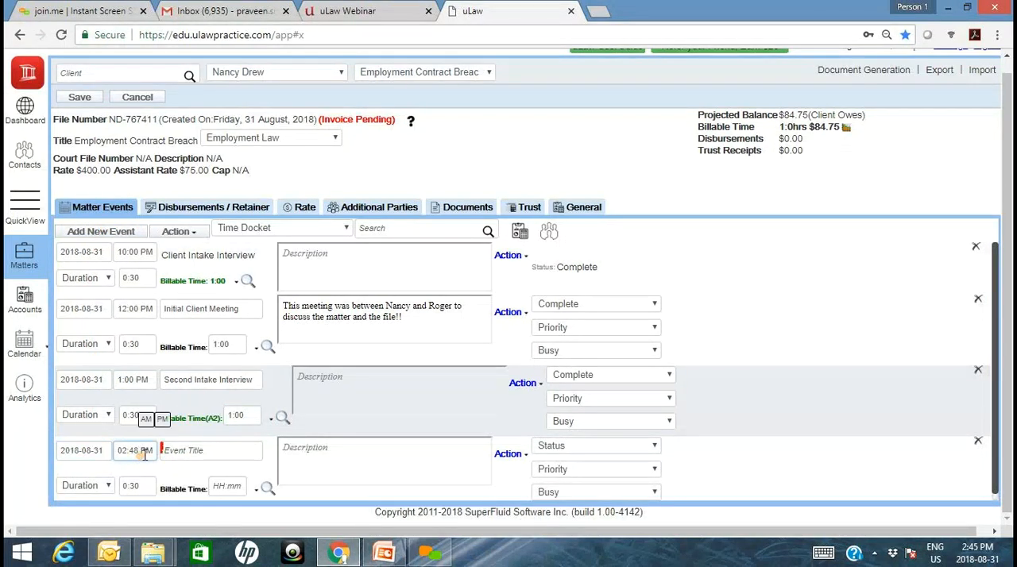
mouse_move(162, 419)
mouse_move(179, 394)
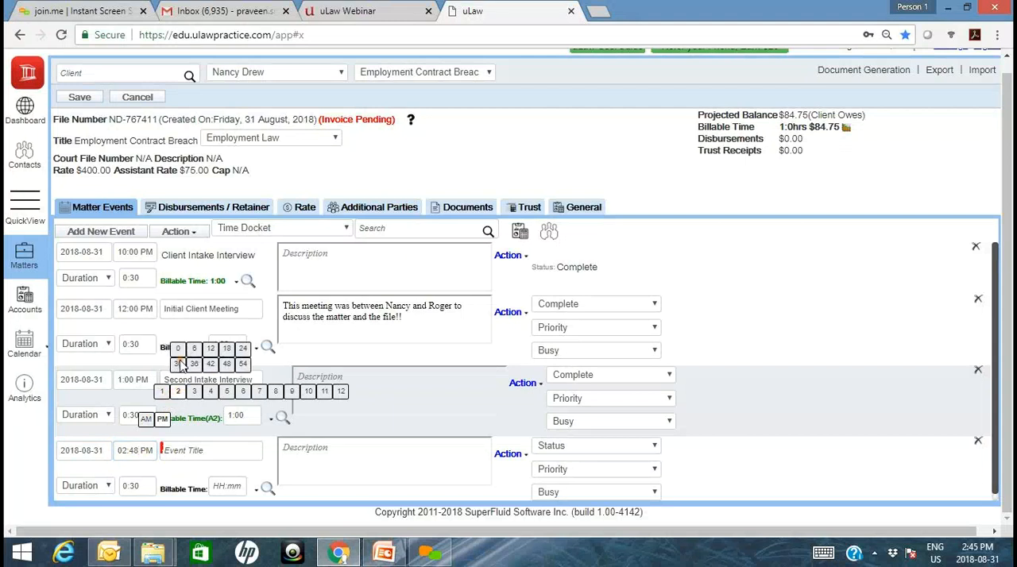
left_click(181, 364)
left_click(213, 454)
type("second client meeting")
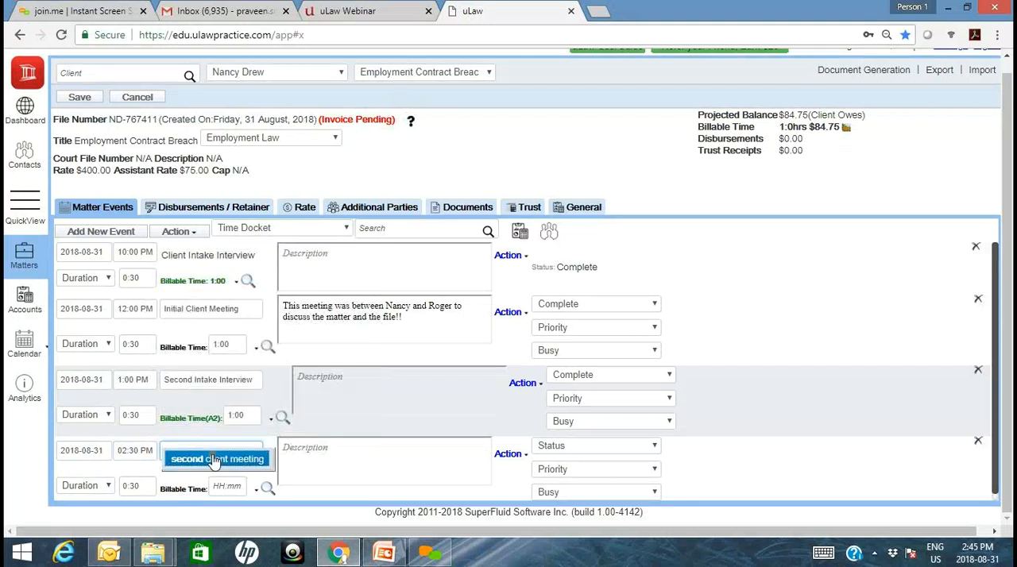
left_click(213, 459)
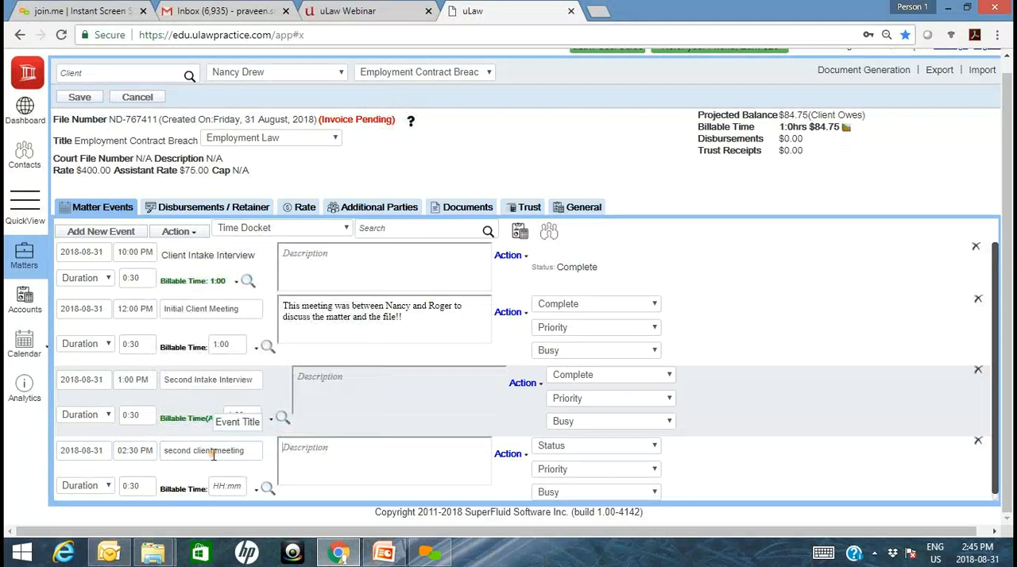
- Apply legal counsel rate L2 to the second client meeting docket
left_click(257, 492)
scroll(262, 499, "down", 1)
left_click(1009, 379)
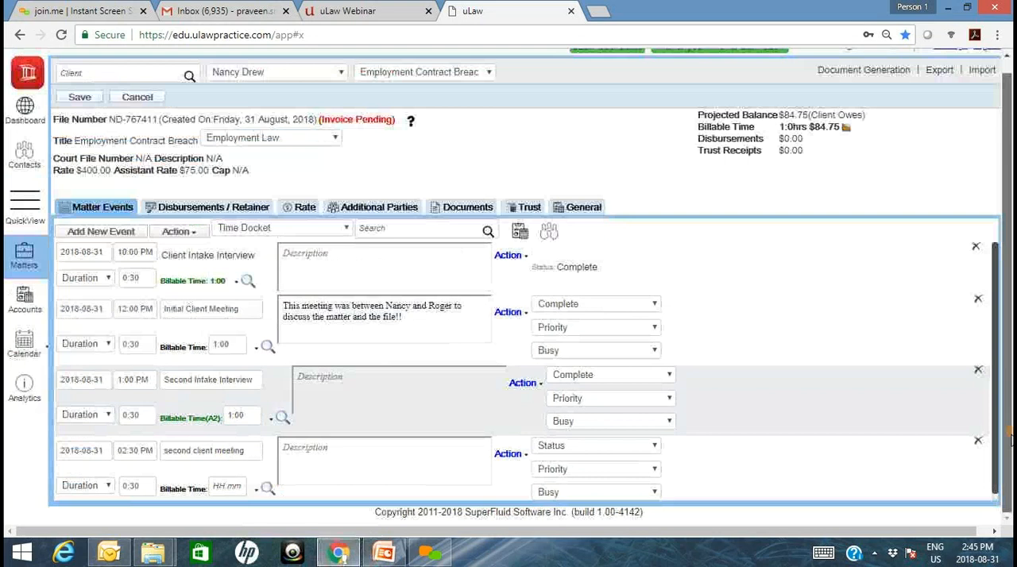
left_click(257, 493)
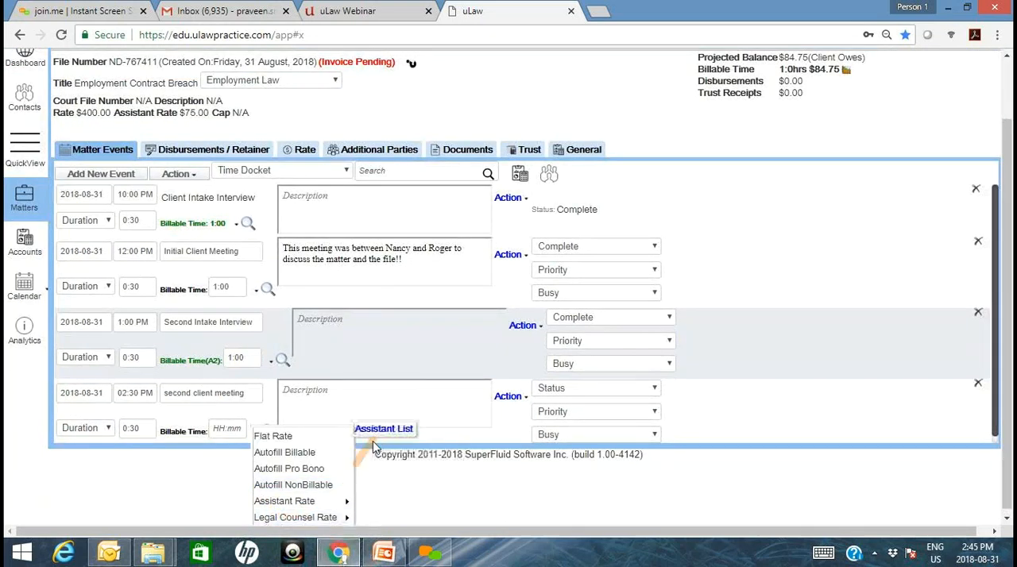
mouse_move(345, 518)
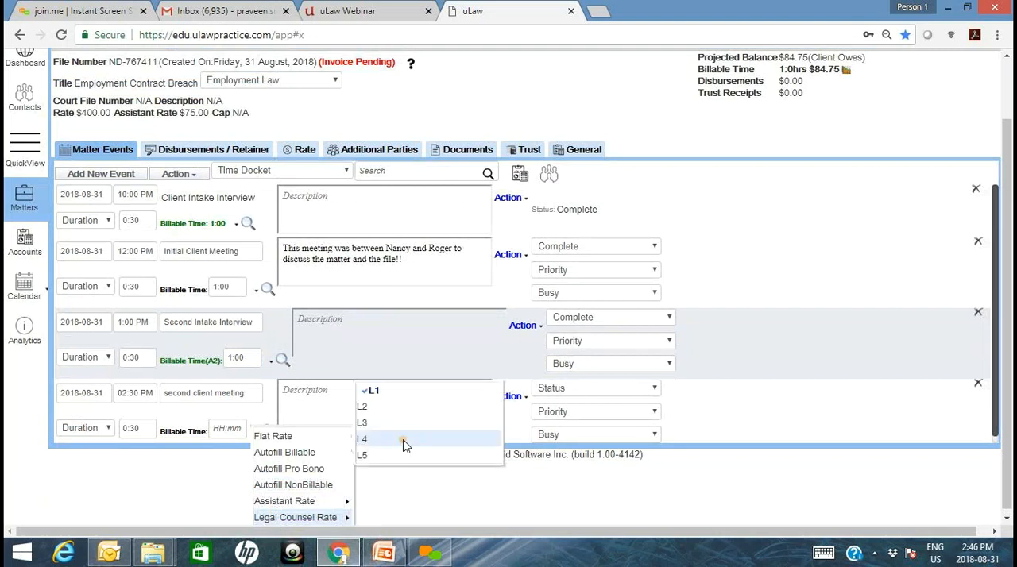
left_click(380, 408)
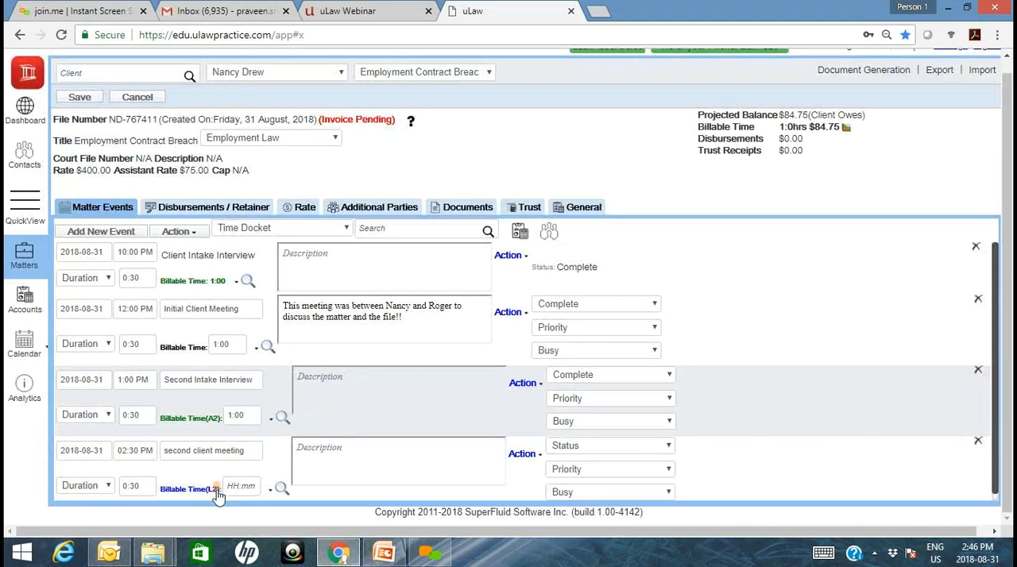
- Set the second client meeting docket's billable time to 1:00 and save the matter
left_click(249, 483)
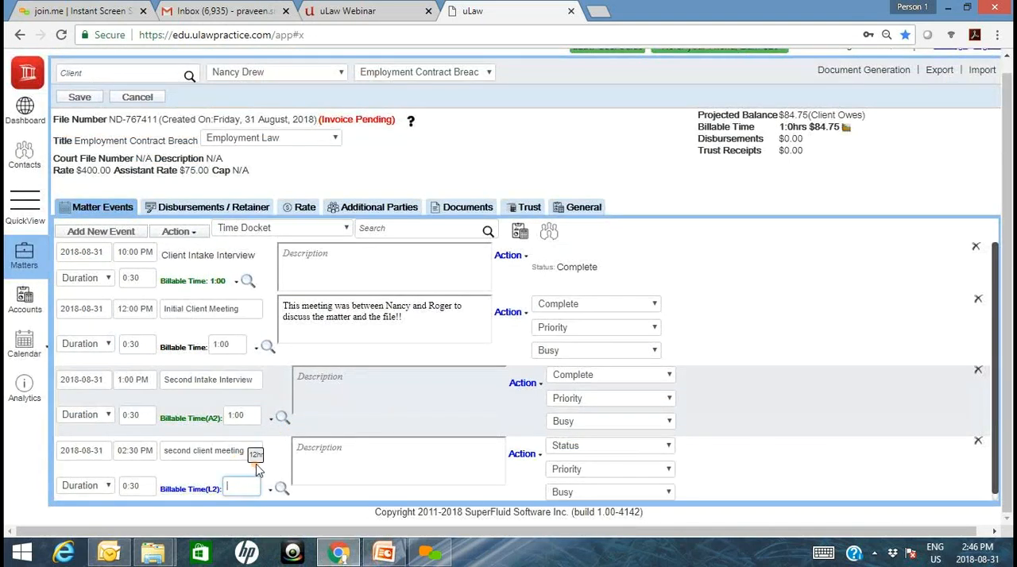
type("1:00")
left_click(79, 97)
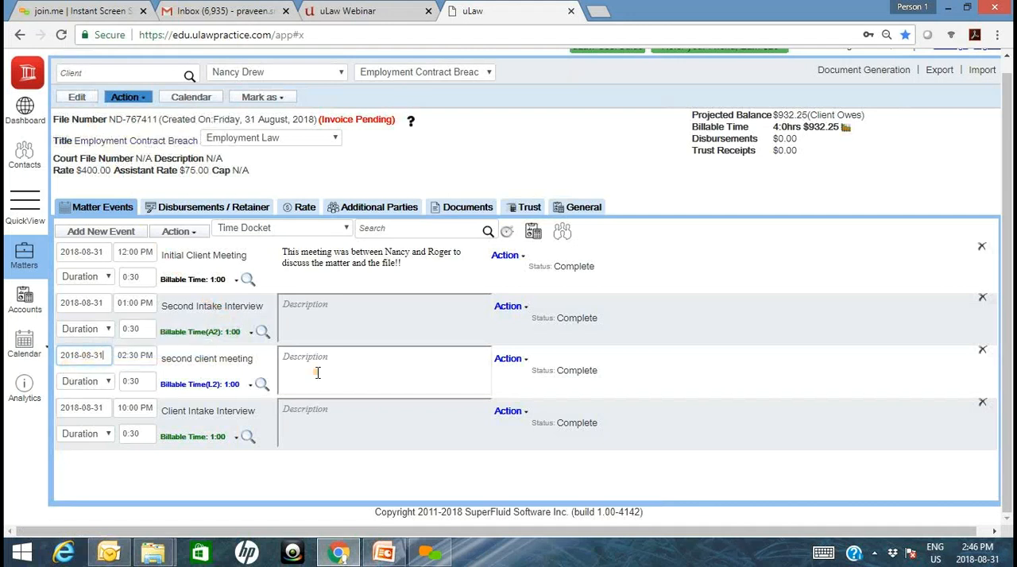
- Download the calendar's monthly timesheet for 2018-08-01 to 2018-08-31 and review the PDF's 31 August entries
left_click(28, 345)
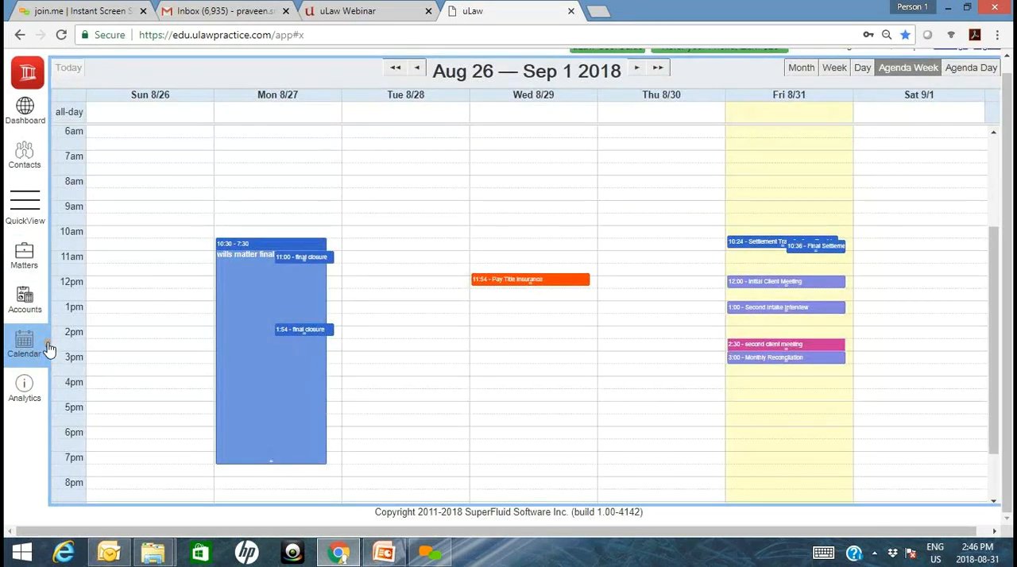
mouse_move(48, 352)
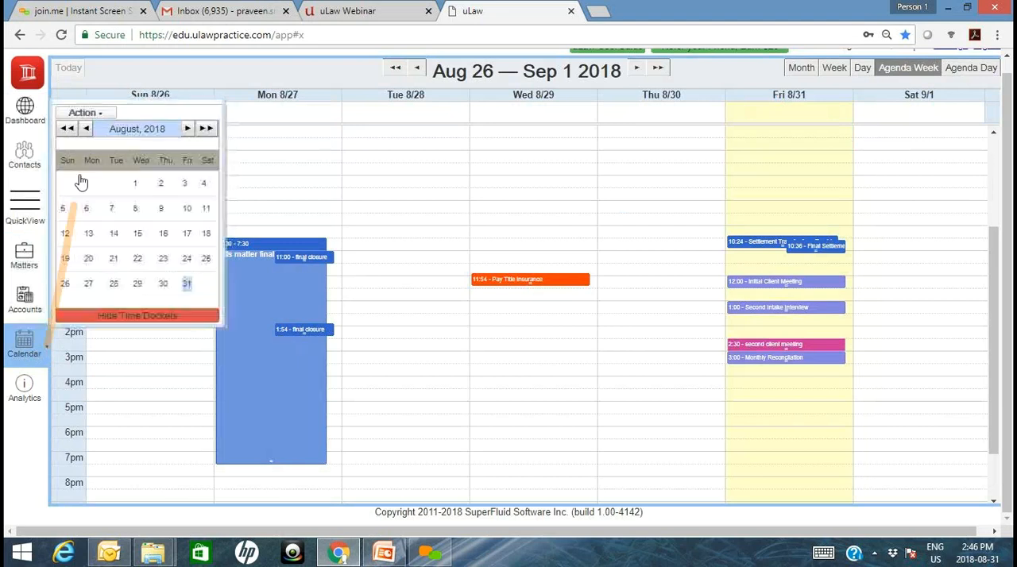
left_click(89, 115)
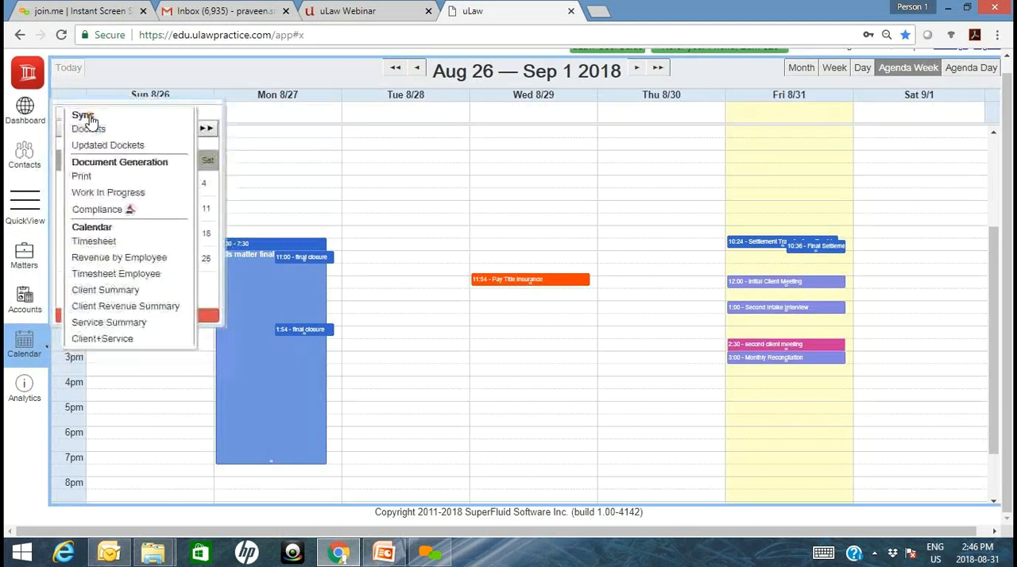
left_click(103, 244)
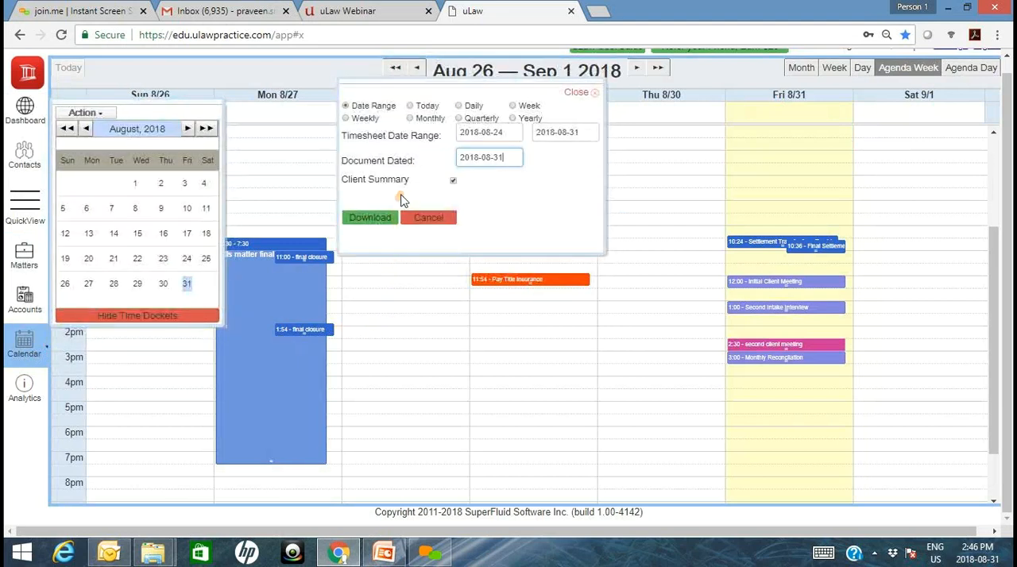
left_click(427, 118)
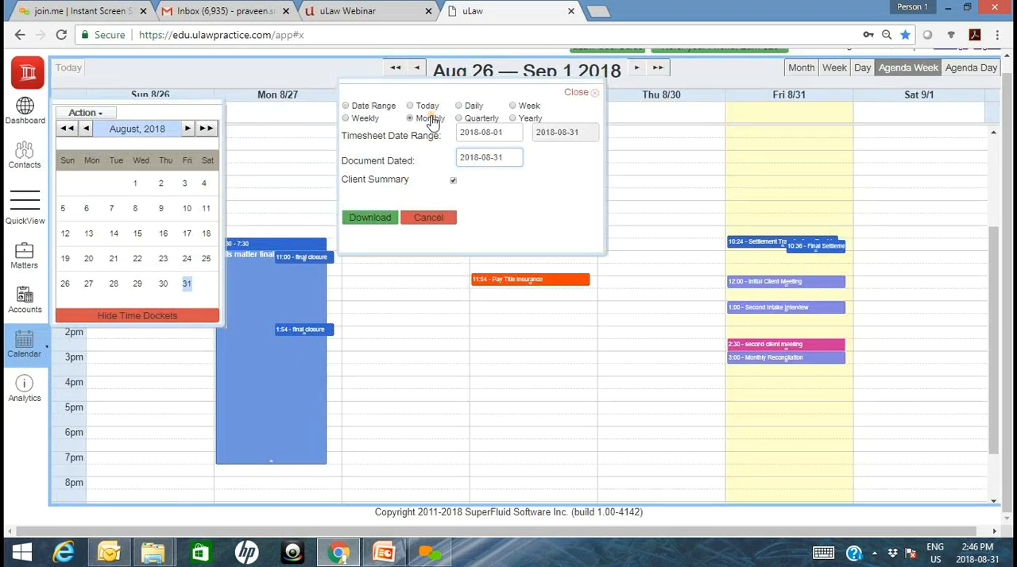
left_click(377, 219)
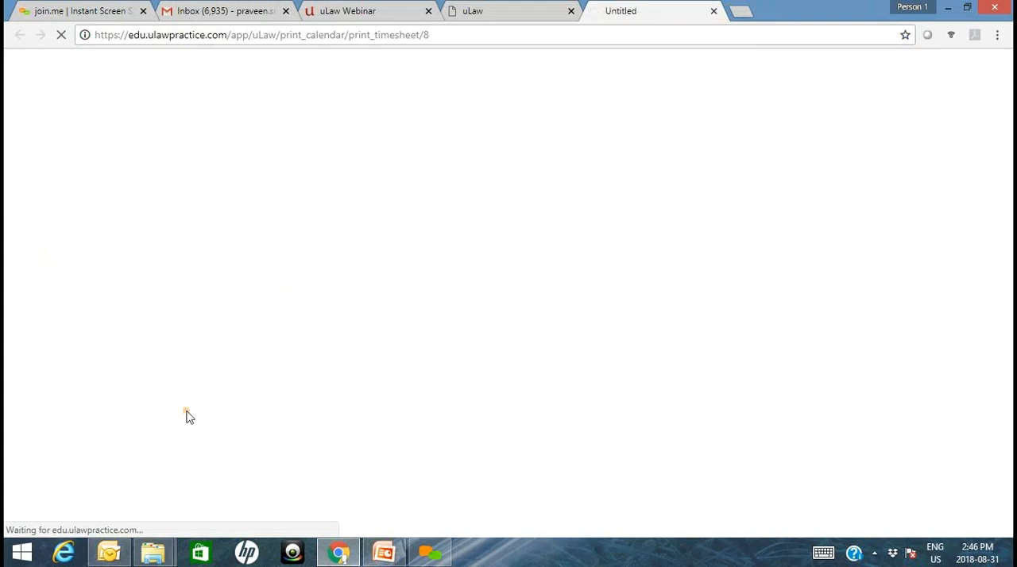
left_click(103, 517)
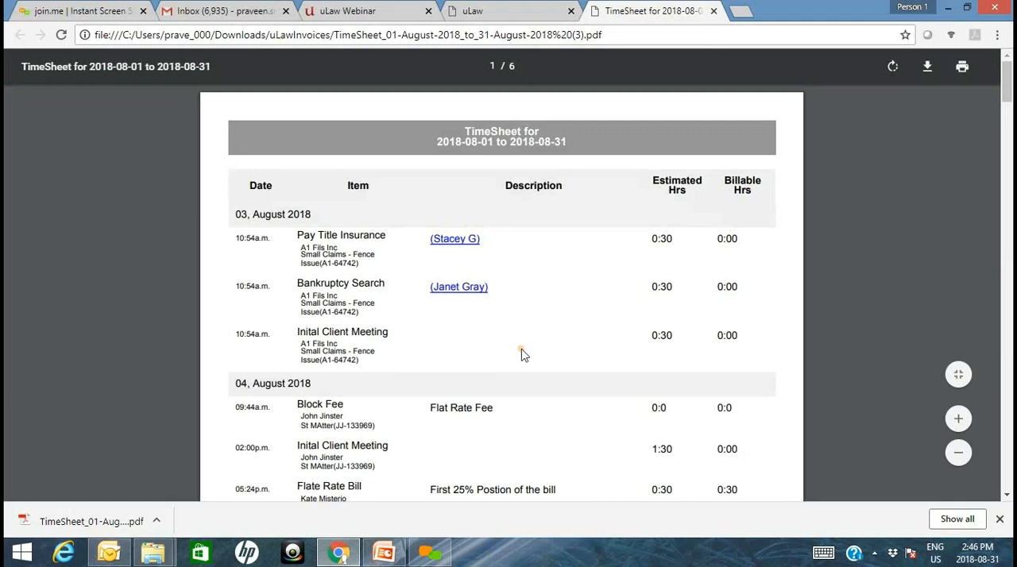
left_click_drag(1008, 86, 975, 326)
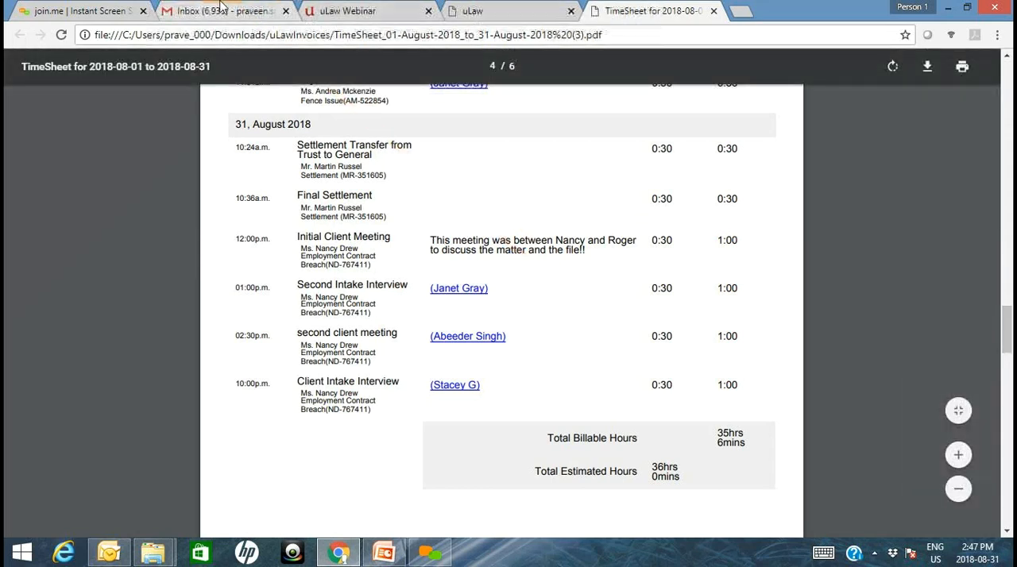
- Generate the employment contract matter's complete invoice dated 2018-08-31 with the preview skipped, and download it
left_click(490, 12)
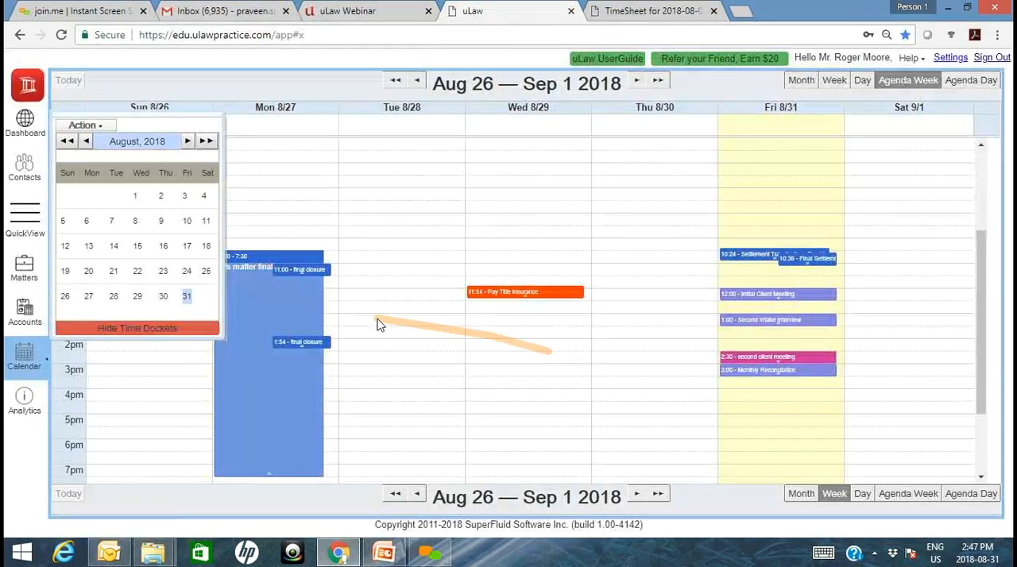
left_click(26, 284)
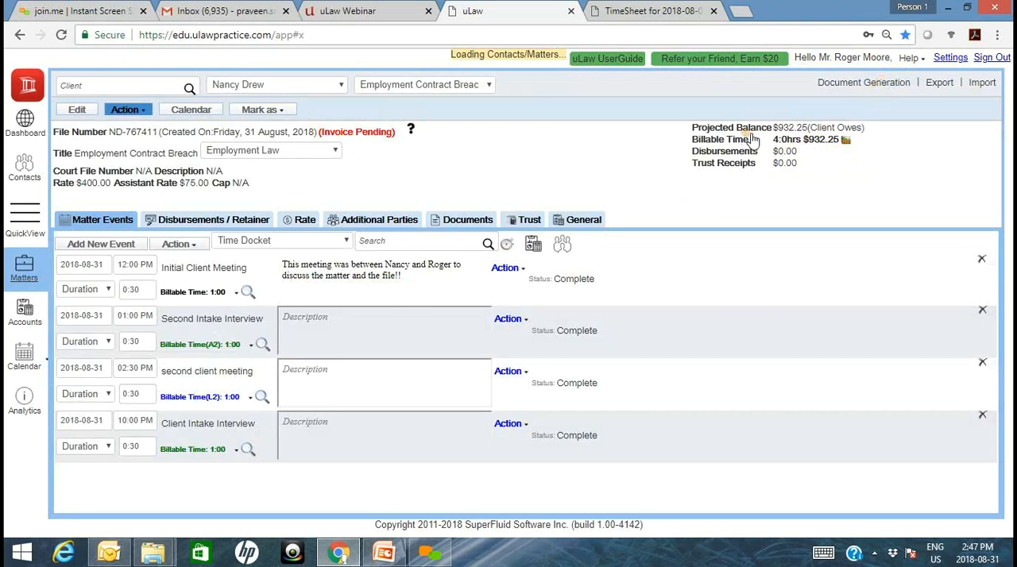
left_click(854, 86)
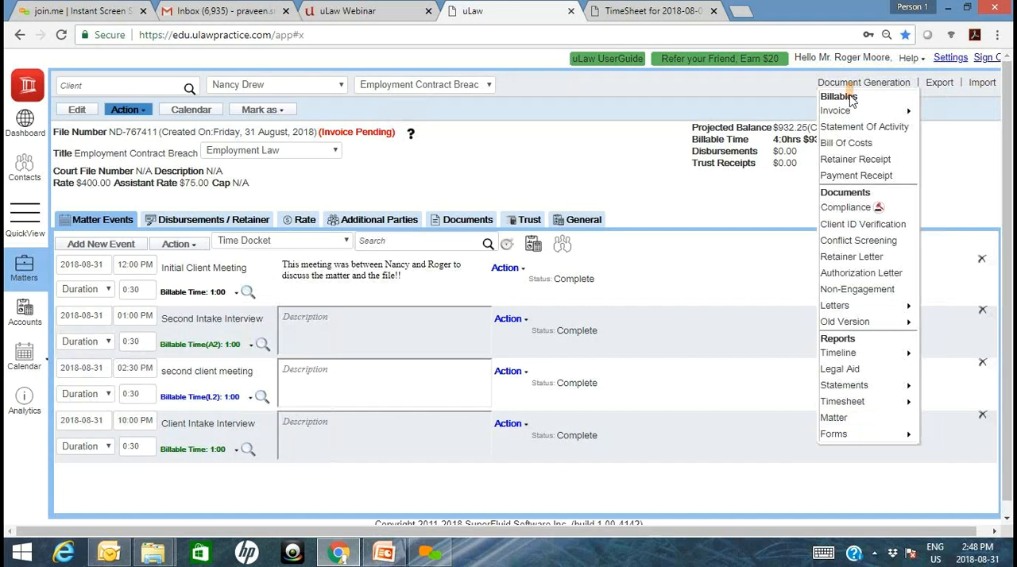
mouse_move(848, 116)
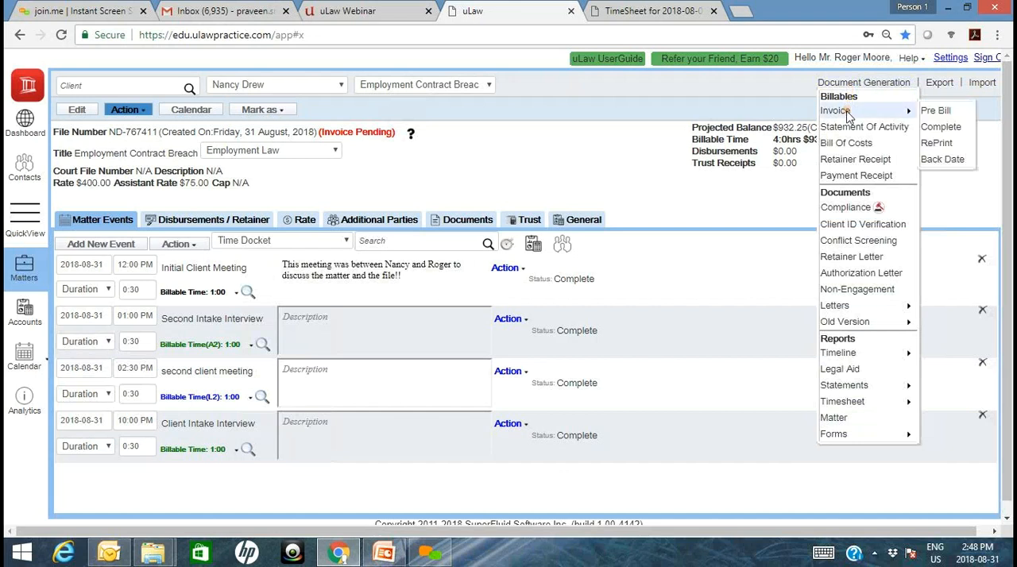
left_click(943, 128)
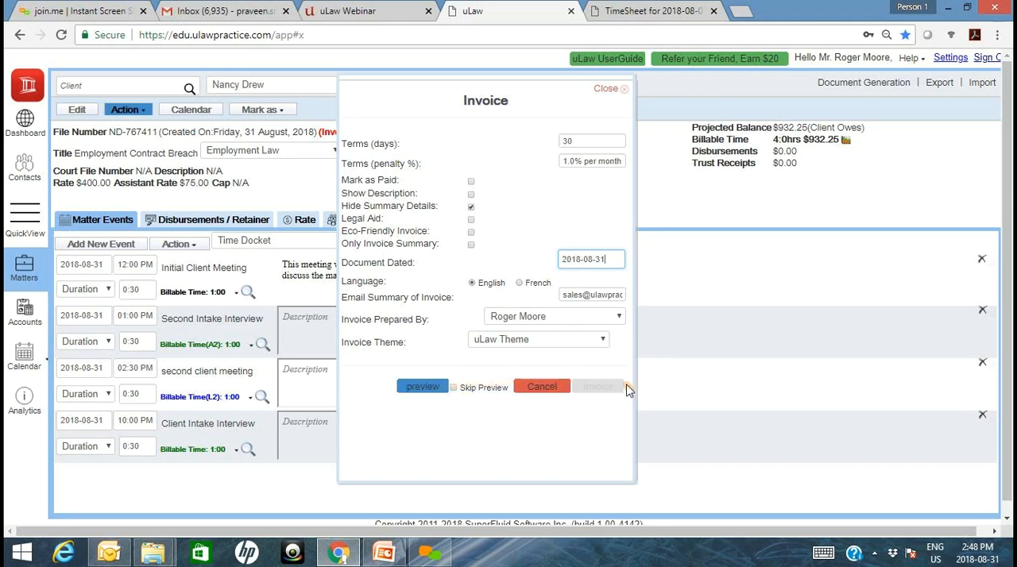
left_click(467, 390)
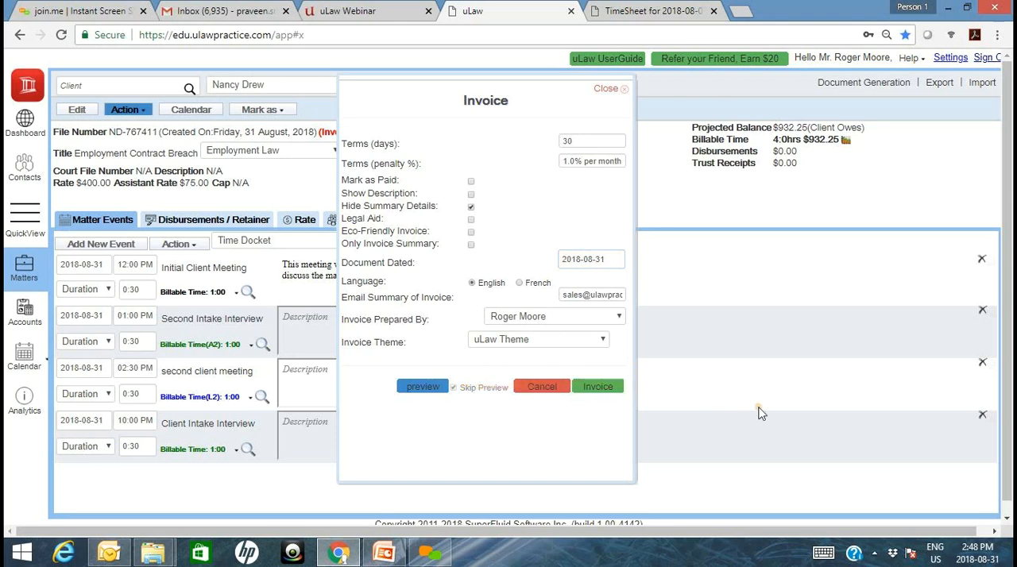
left_click(602, 387)
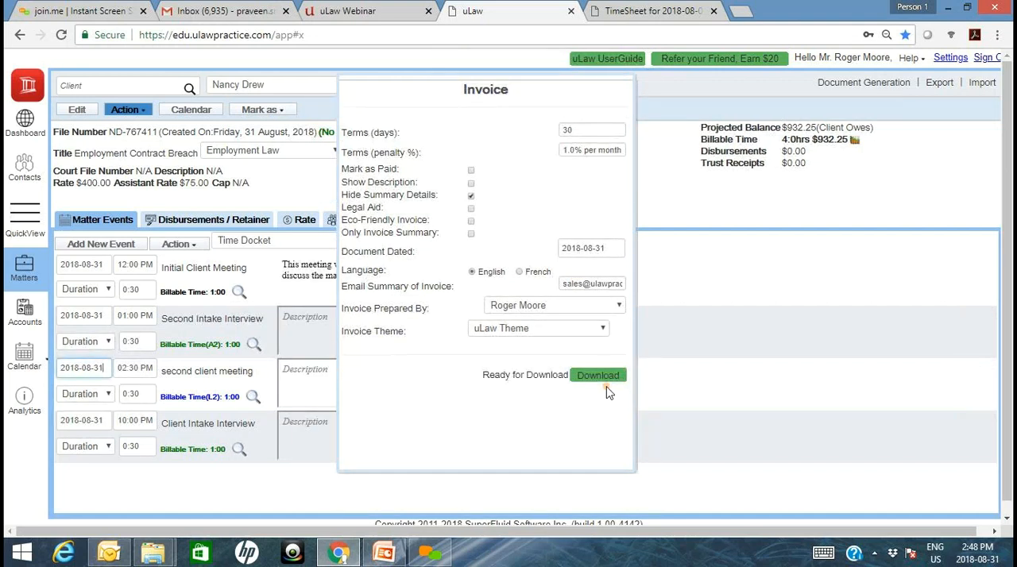
left_click(605, 380)
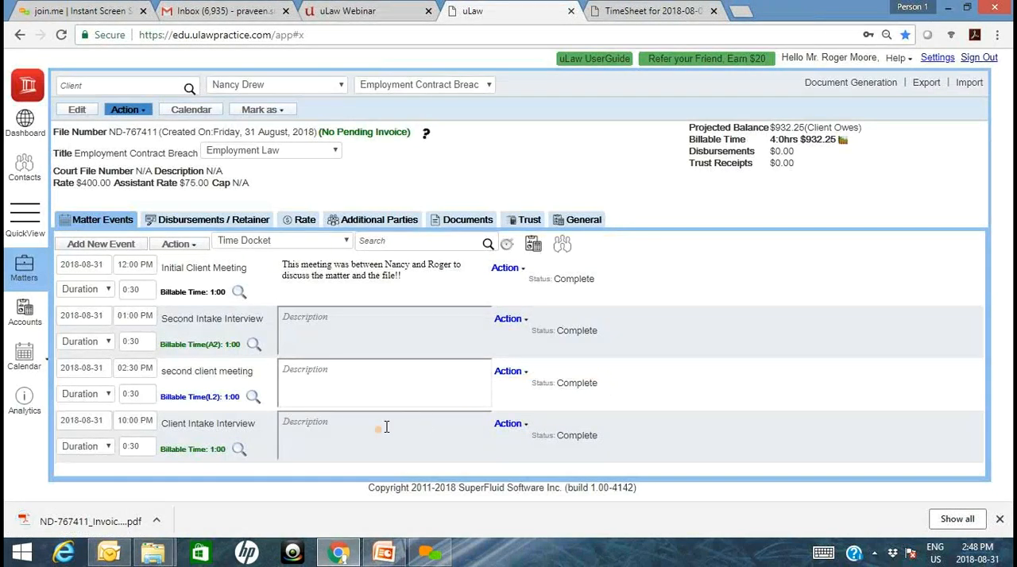
- Open the downloaded invoice PDF and review its docket line items, hourly rates and totals
left_click(101, 524)
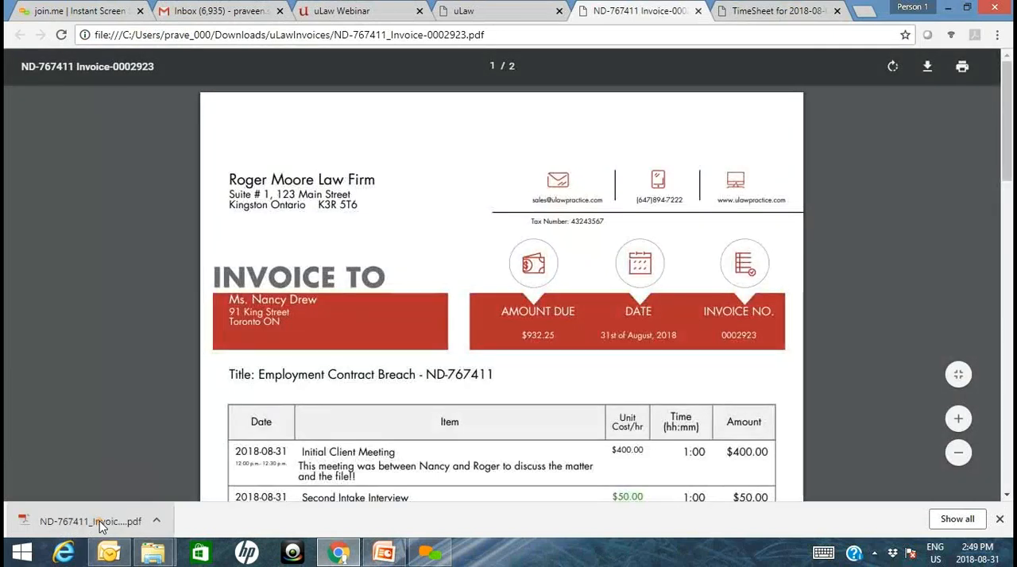
left_click_drag(1006, 158, 1006, 200)
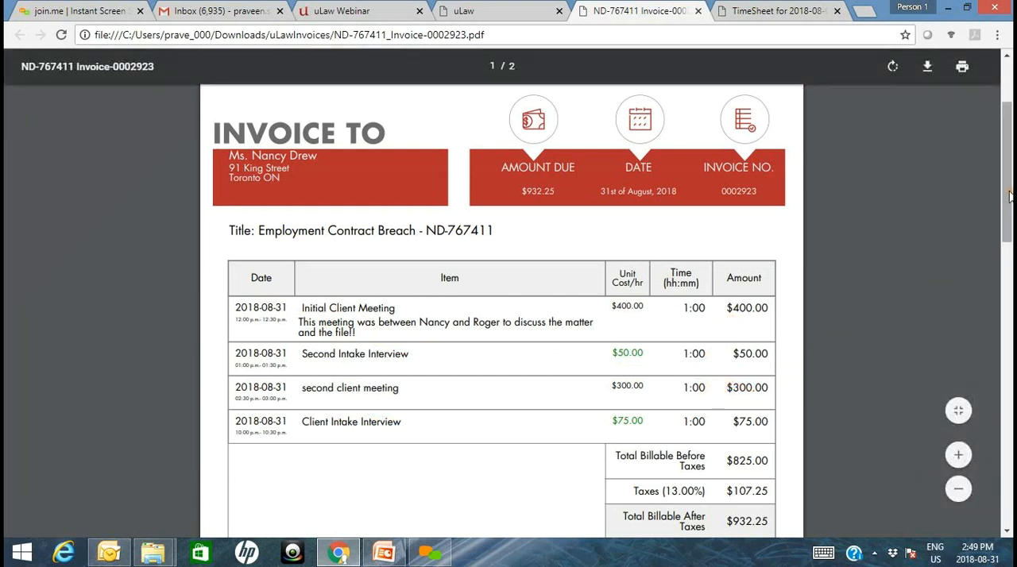
scroll(1009, 196, "down", 1)
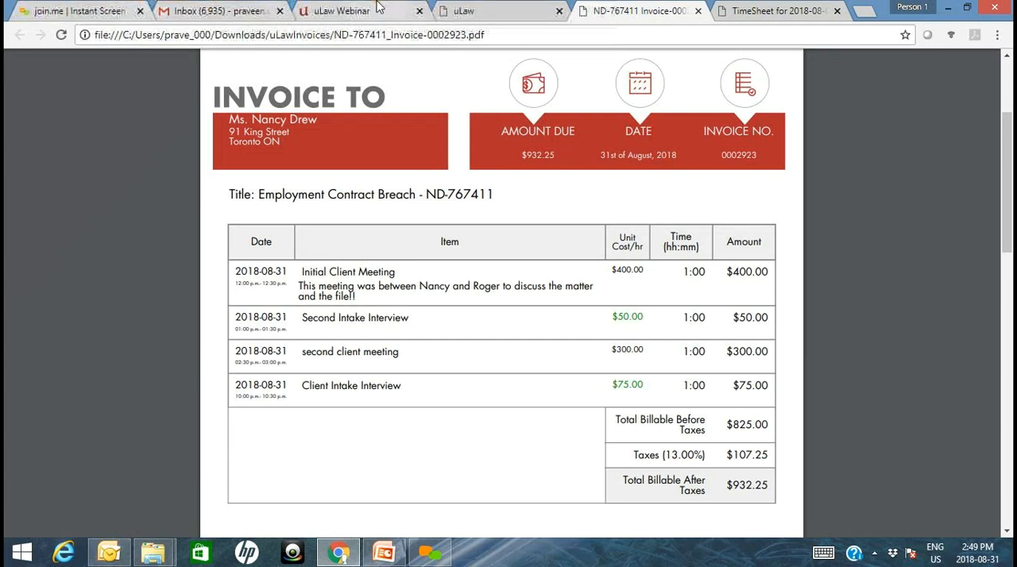
- Download the calendar's monthly Revenue by Employee report for 2018-08-01 to 2018-08-31
left_click(465, 11)
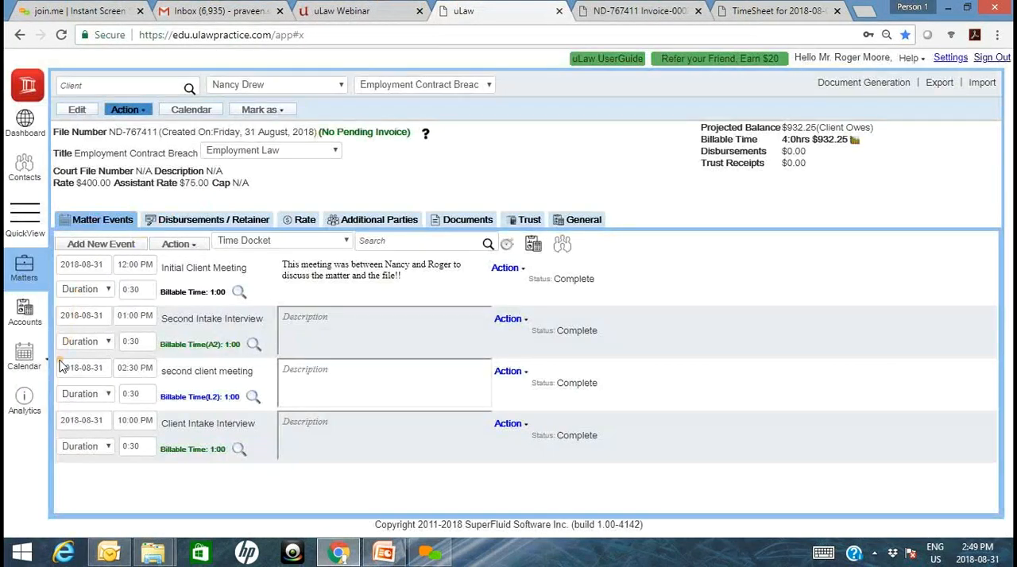
left_click(45, 366)
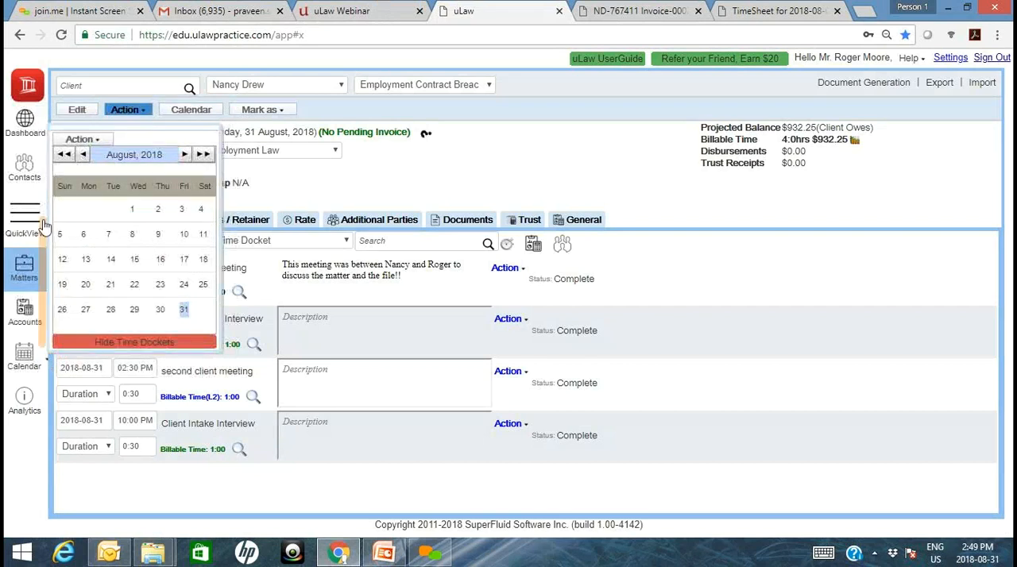
left_click(91, 141)
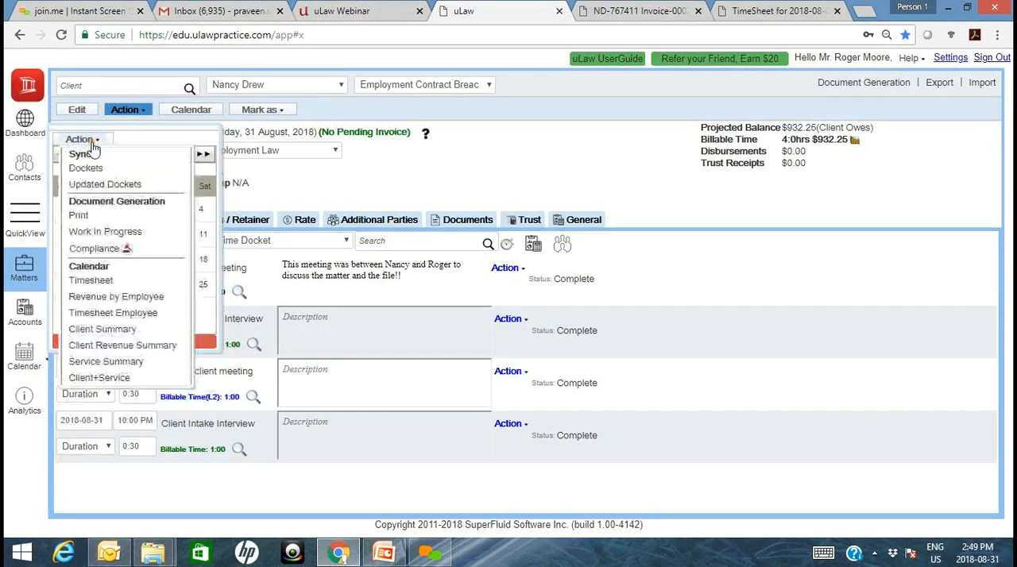
left_click(123, 298)
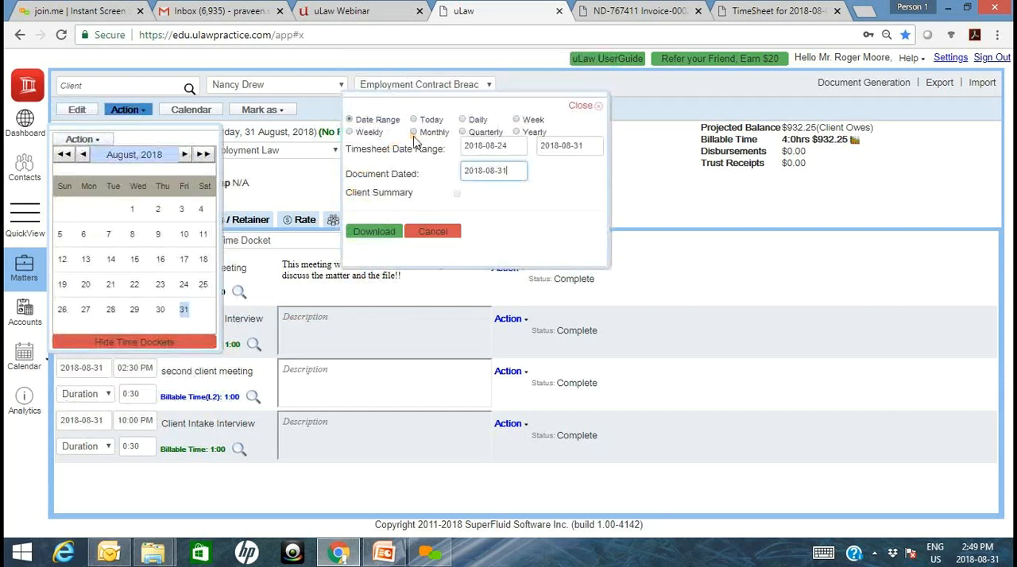
left_click(428, 139)
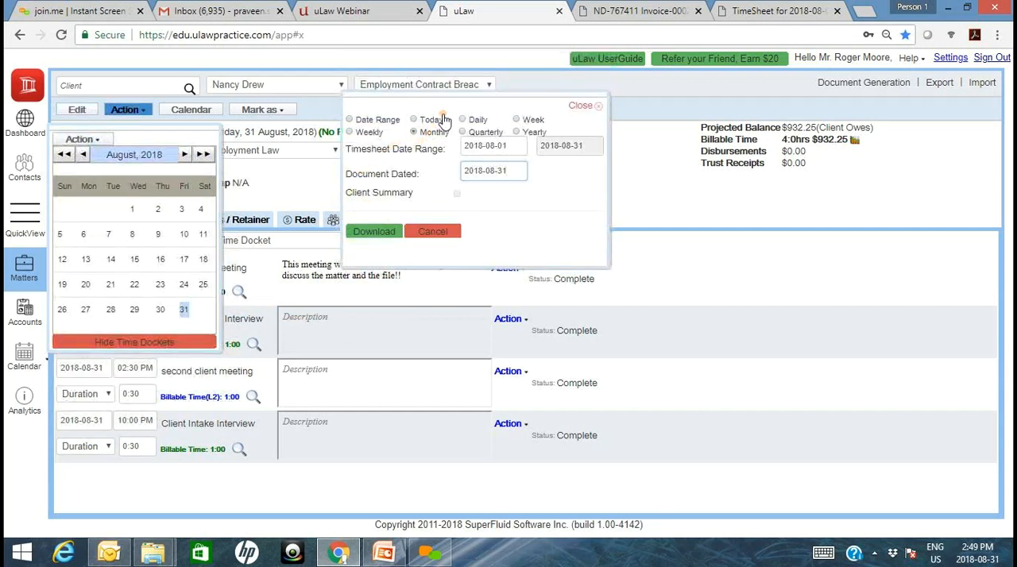
left_click(371, 235)
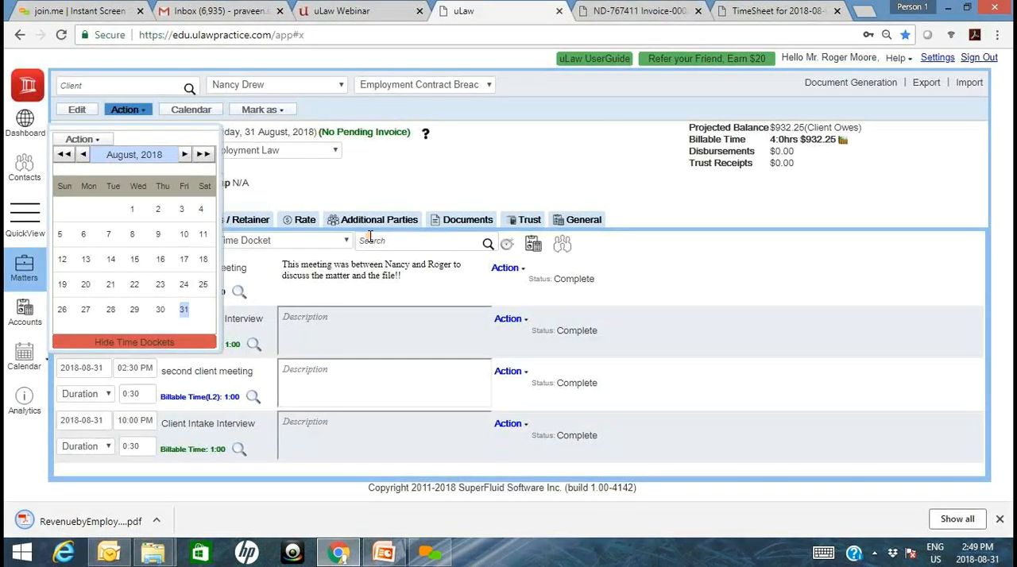
- Open the Revenue by Employee PDF and review each employee's 31 August revenue, the overall totals and the service summary
left_click(90, 521)
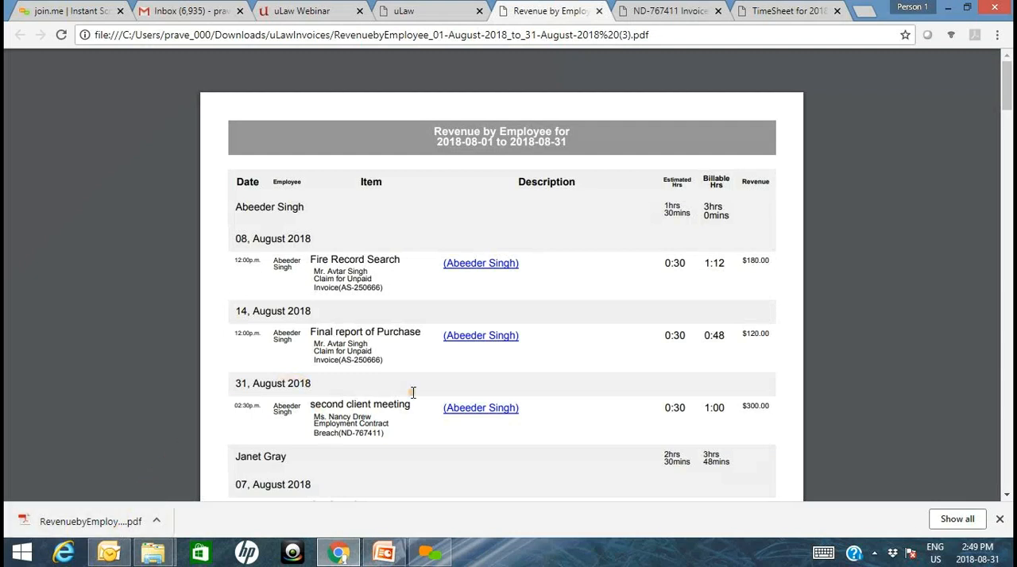
left_click_drag(1007, 100, 1007, 103)
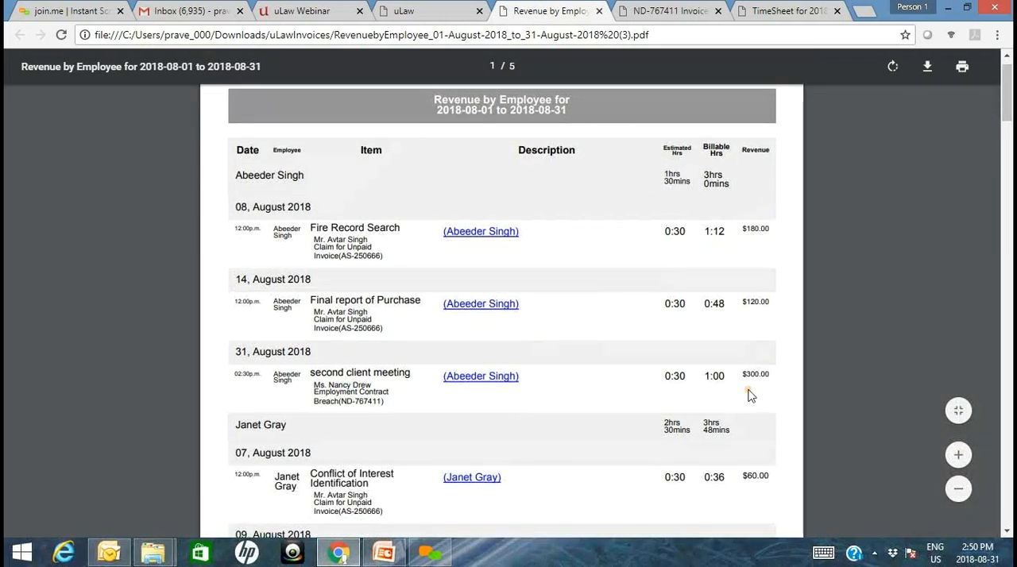
left_click_drag(744, 373, 766, 374)
left_click_drag(1006, 102, 890, 339)
left_click_drag(750, 236, 776, 245)
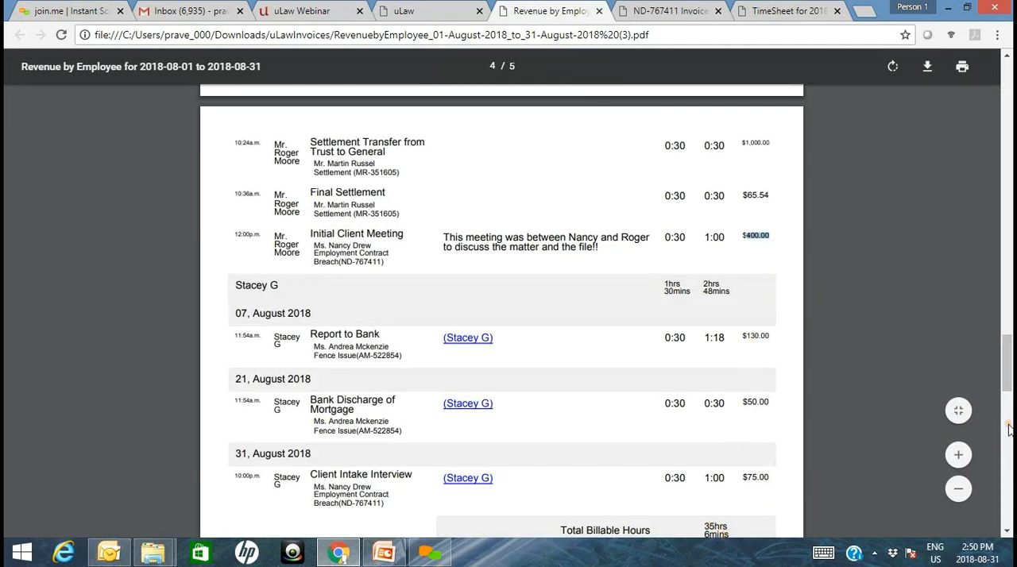
left_click_drag(1007, 391, 1008, 413)
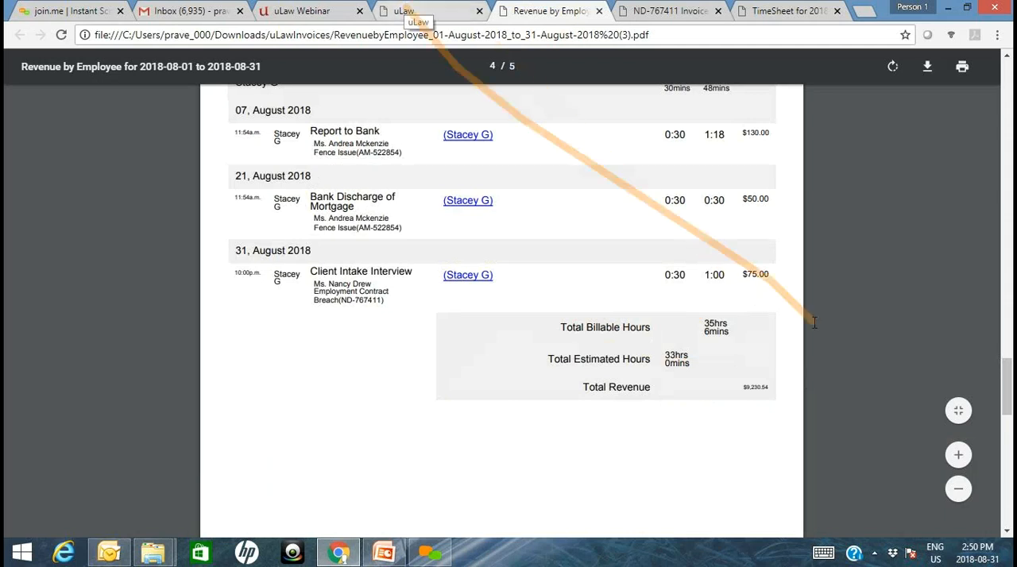
left_click(1011, 495)
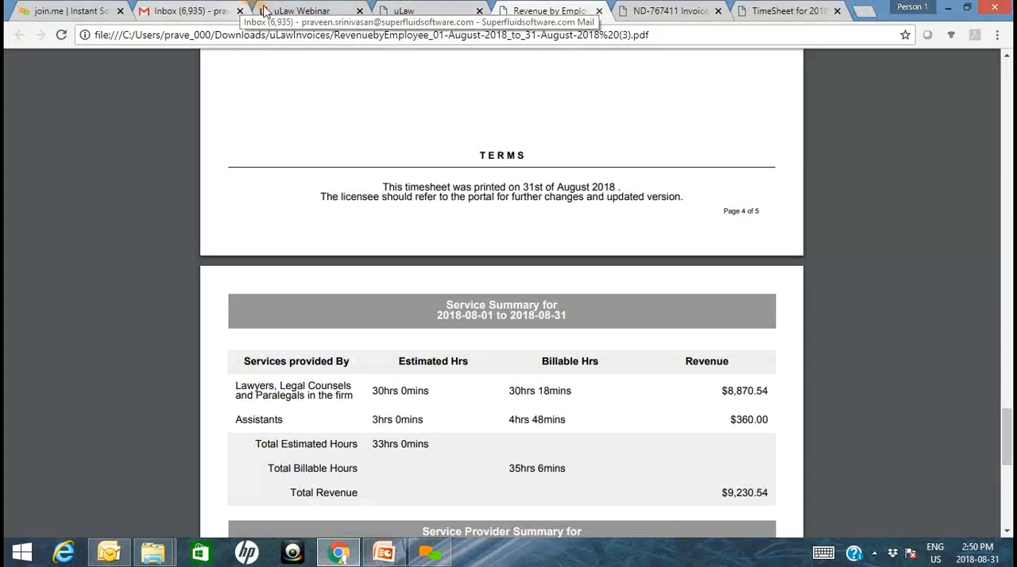
- View the coworker contacts and examine the assistant, co-worker and accountant access permissions in the profile settings
left_click(422, 12)
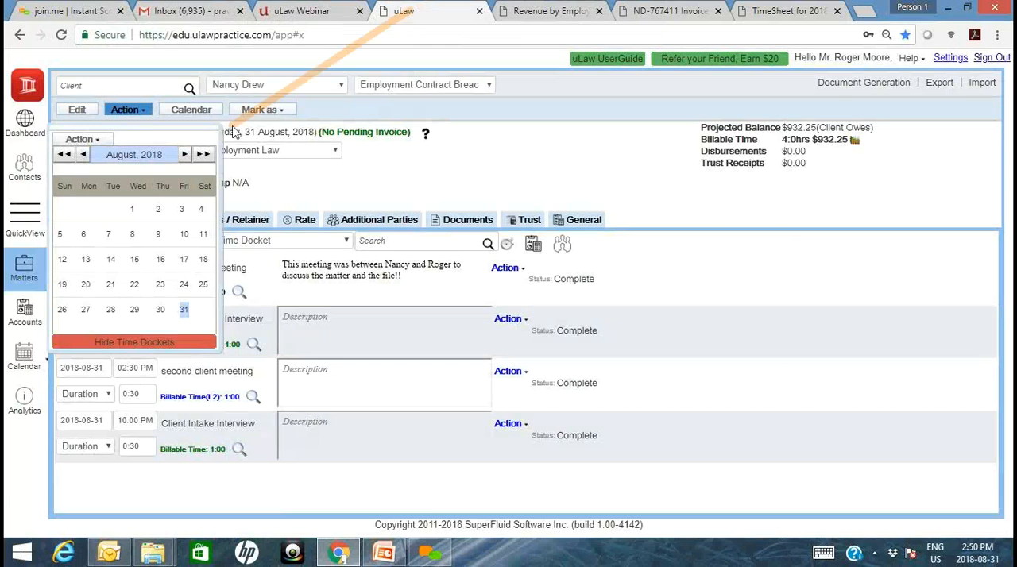
left_click(21, 186)
left_click(21, 186)
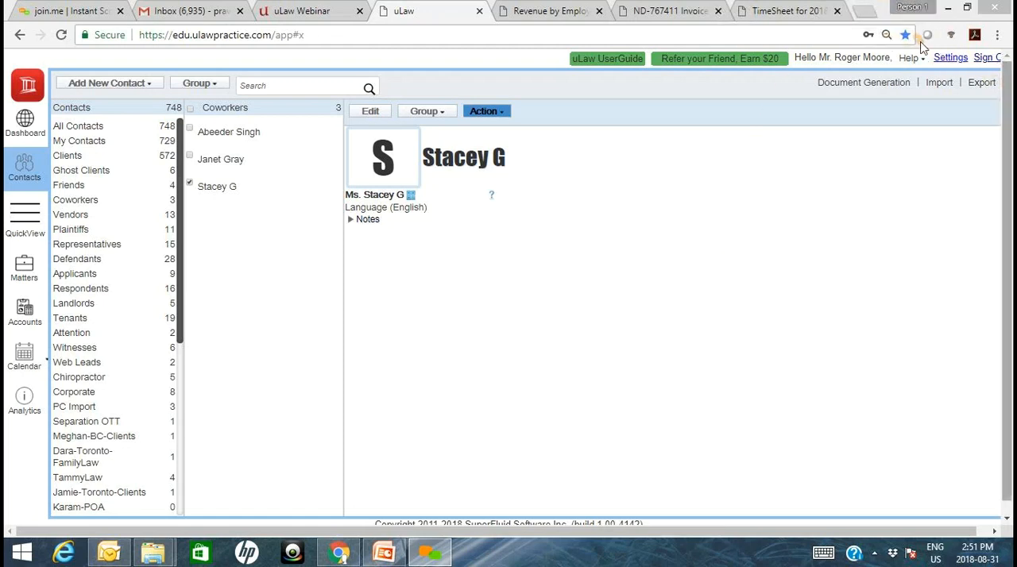
left_click(950, 58)
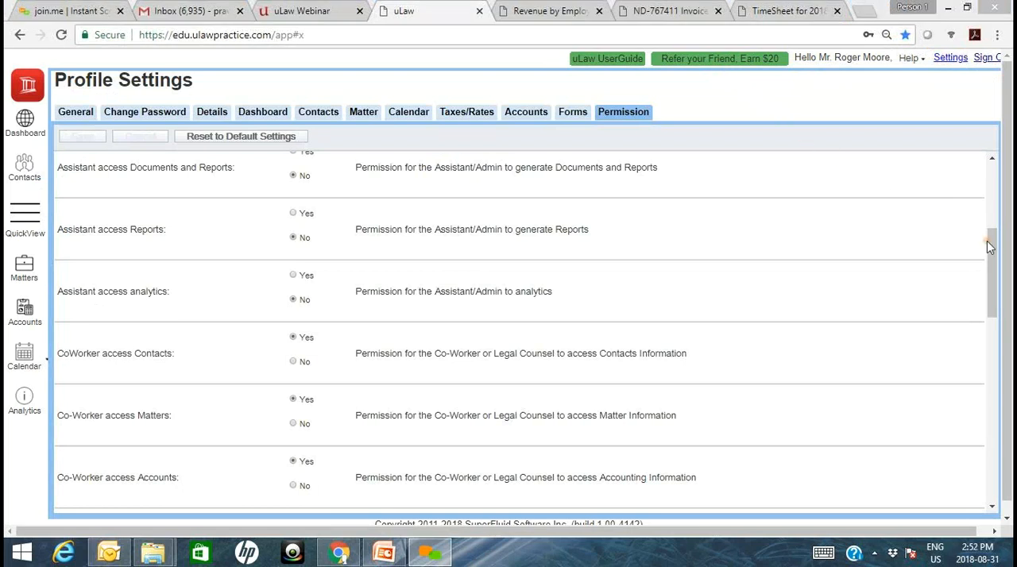
left_click_drag(993, 254, 1011, 469)
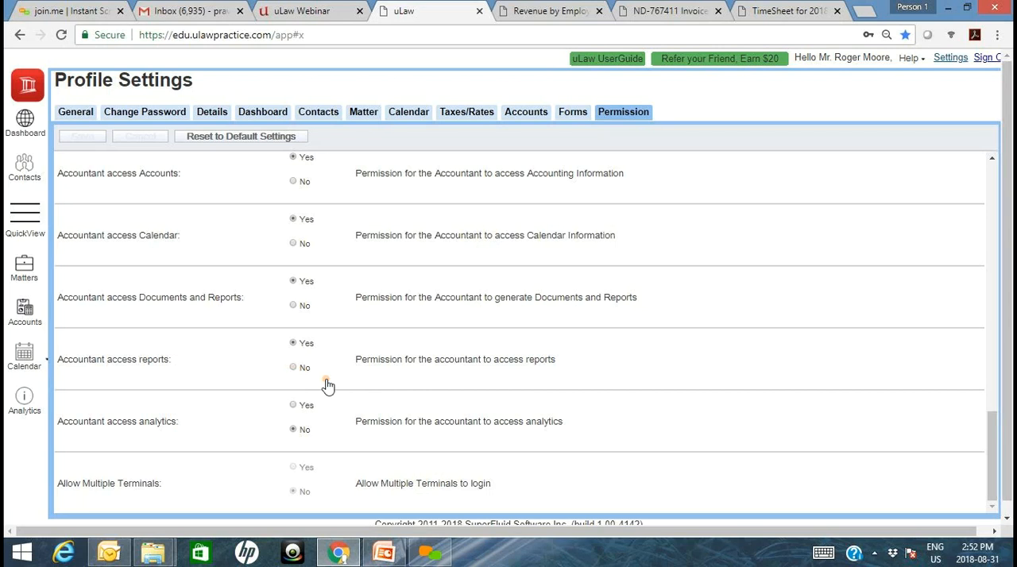
- View the pooled trust account's transactions and look through the Vendors and Coworkers contact groups
left_click(32, 317)
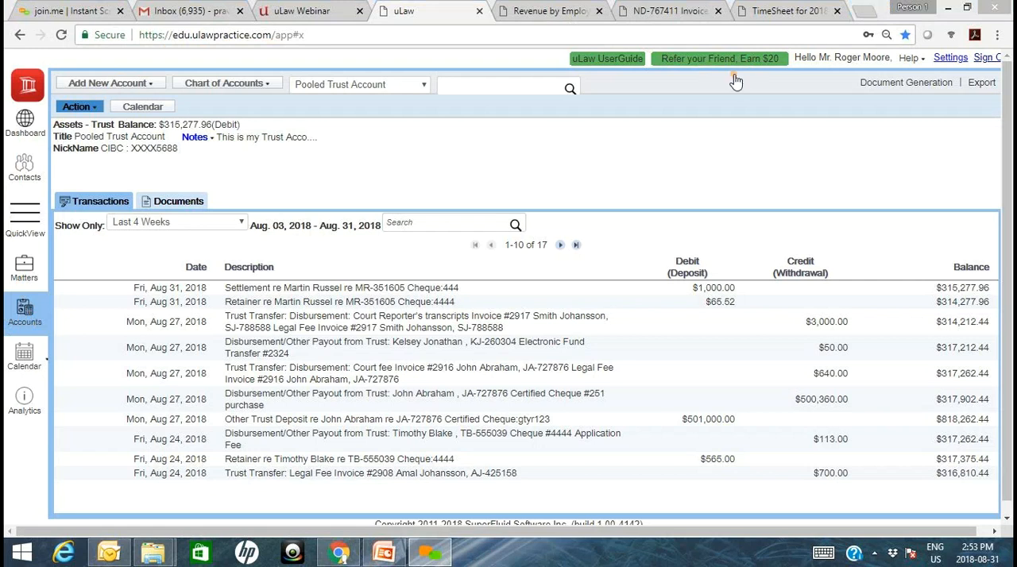
left_click(25, 168)
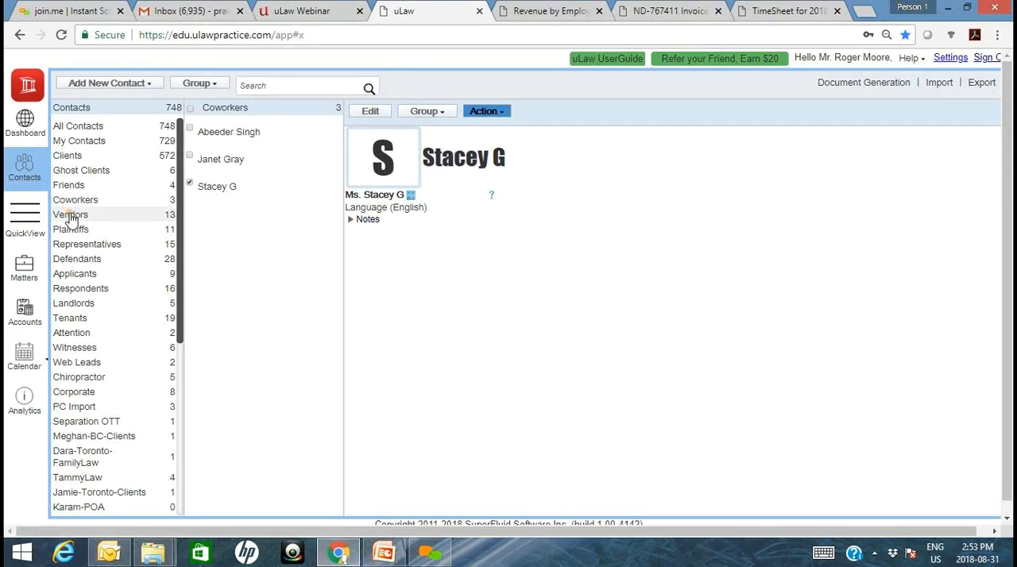
left_click(70, 216)
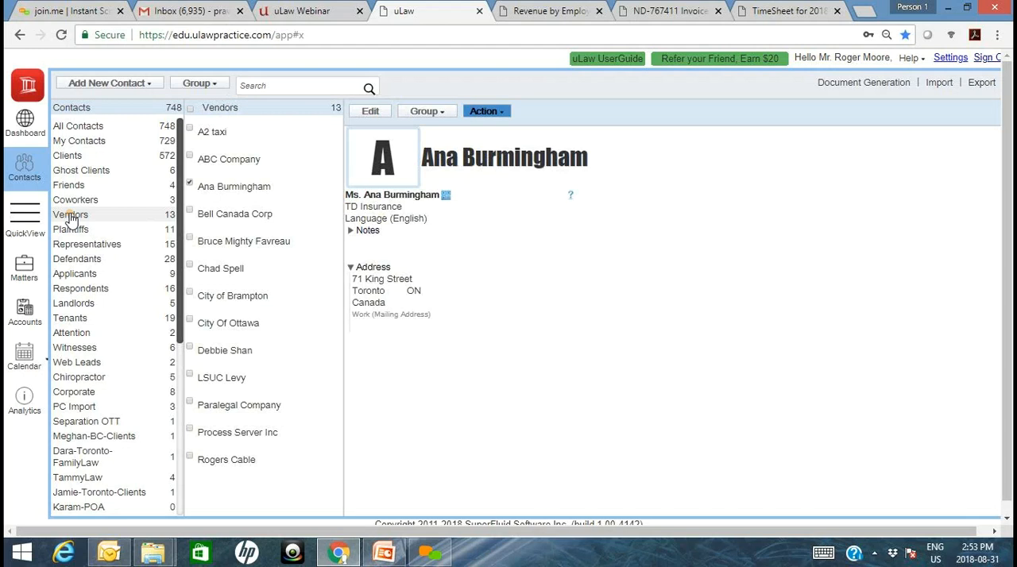
left_click(116, 204)
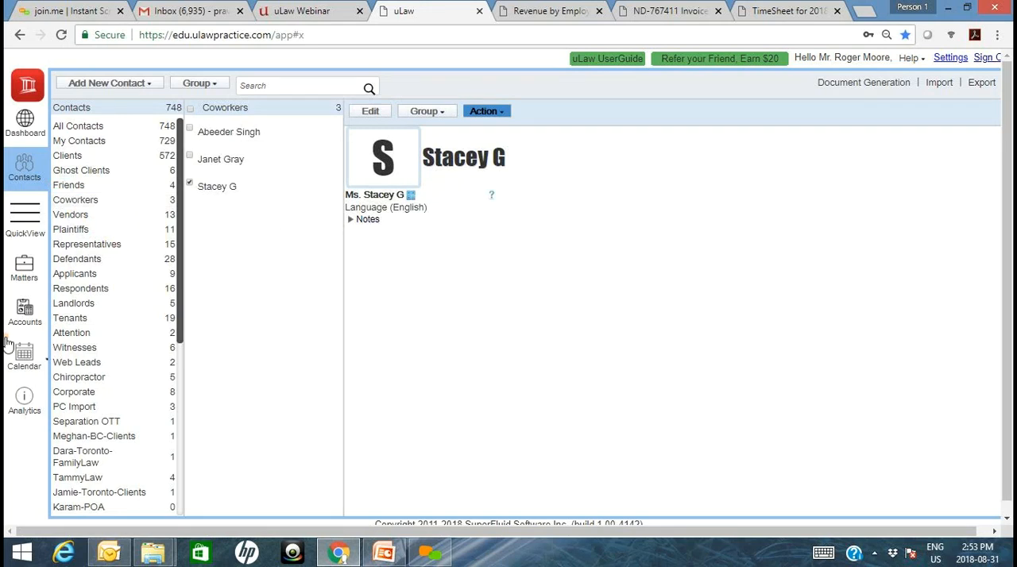
- Generate the yearly Report on Capital from the accounts area and download it
left_click(24, 318)
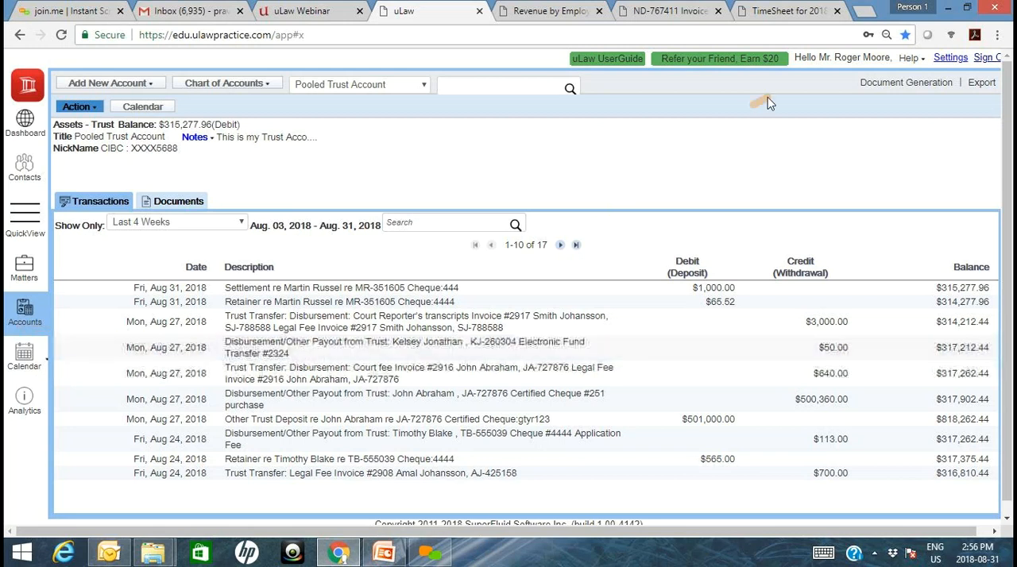
left_click(887, 84)
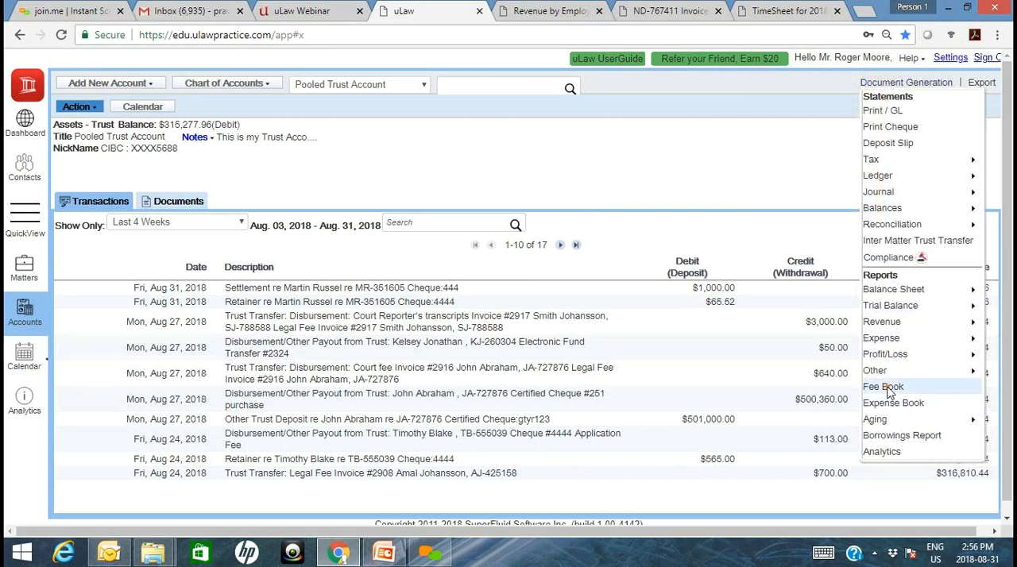
mouse_move(885, 373)
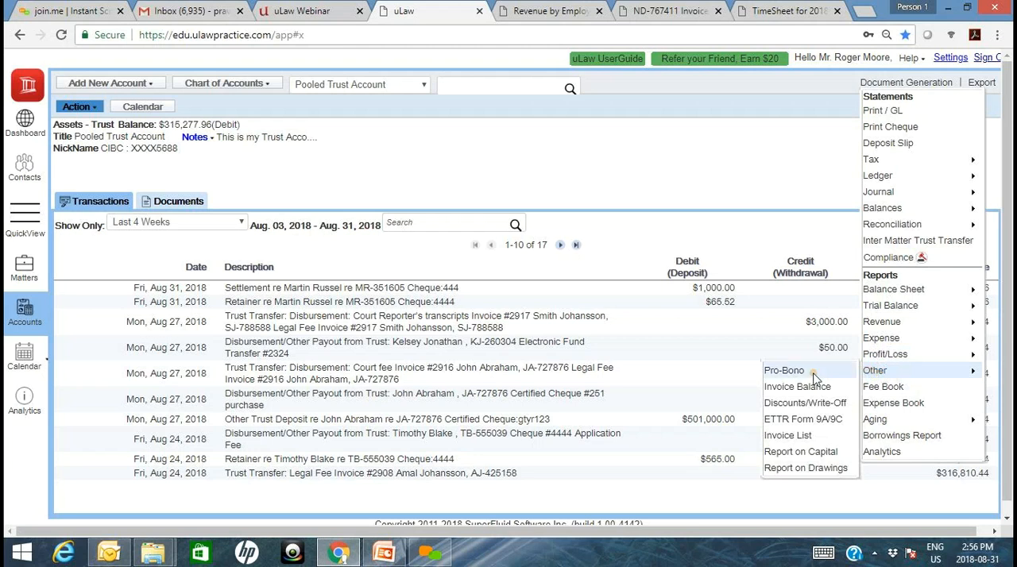
left_click(805, 458)
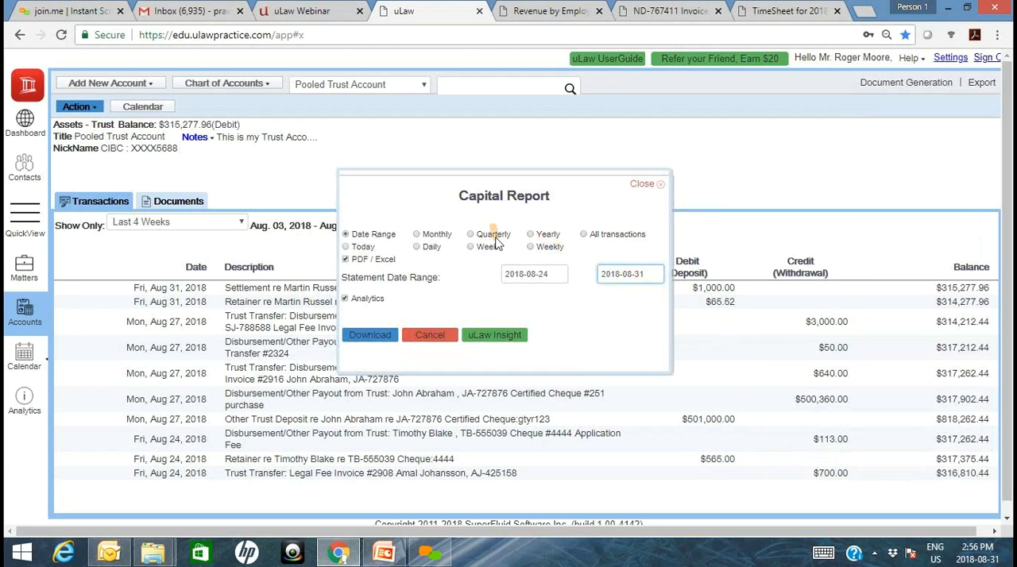
left_click(539, 237)
left_click(368, 338)
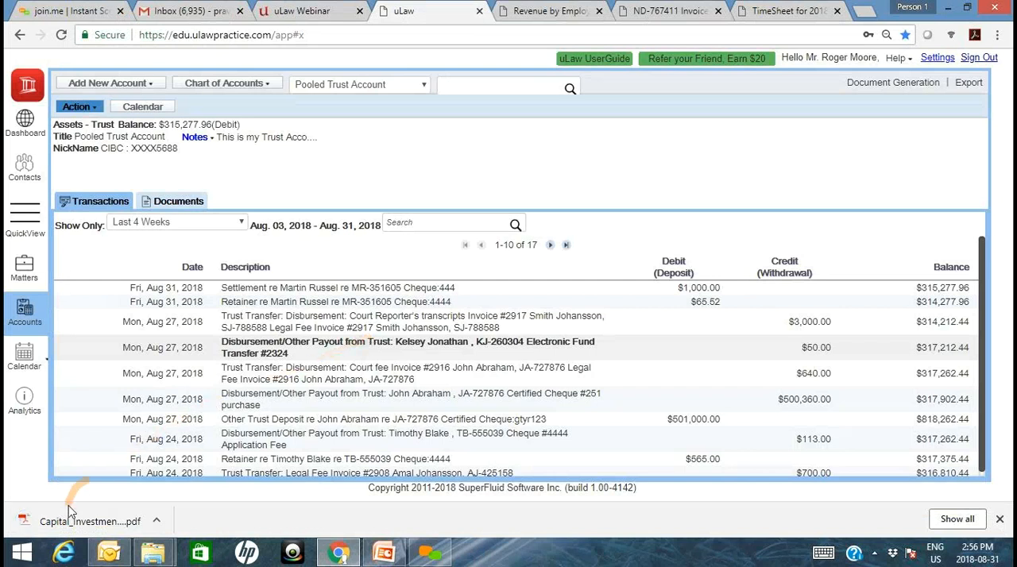
- Open the downloaded Capital Investment Report PDF, review the capital invested by each investor, and return to the accounts area
left_click(85, 520)
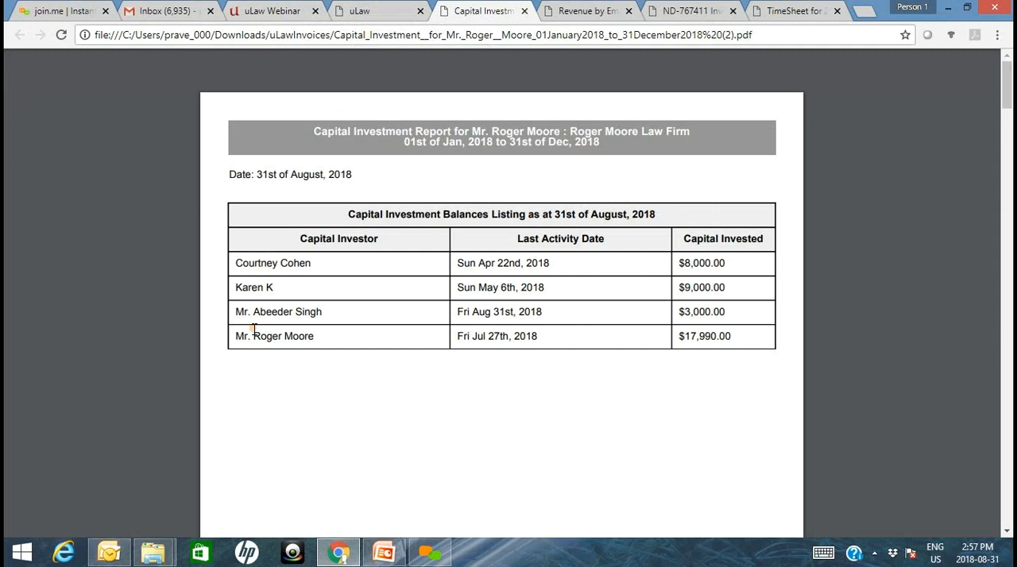
left_click(340, 11)
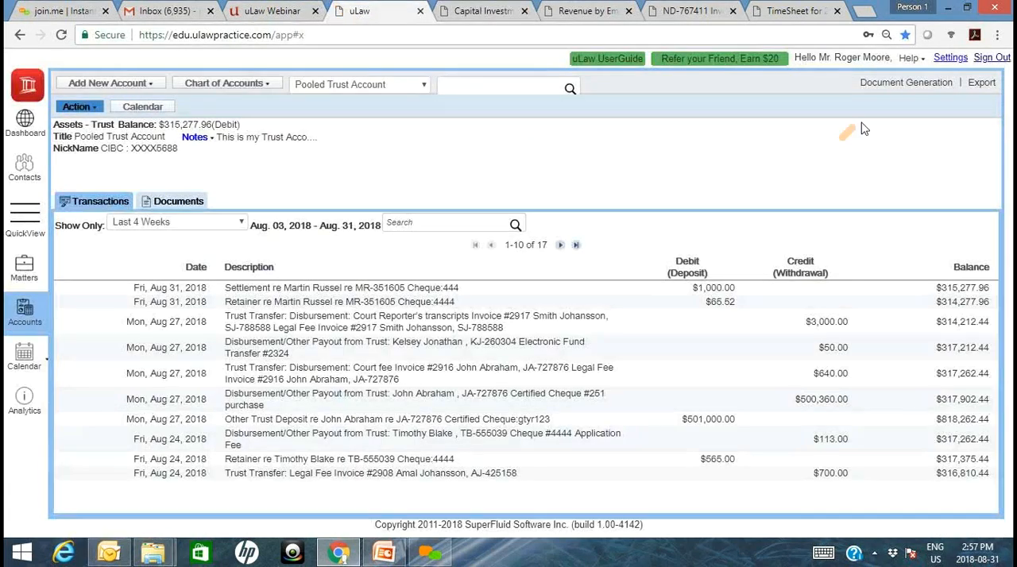
- Generate the yearly Report on Drawings for 2018-01-01 to 2018-12-31, download it and open the PDF
left_click(904, 84)
mouse_move(890, 362)
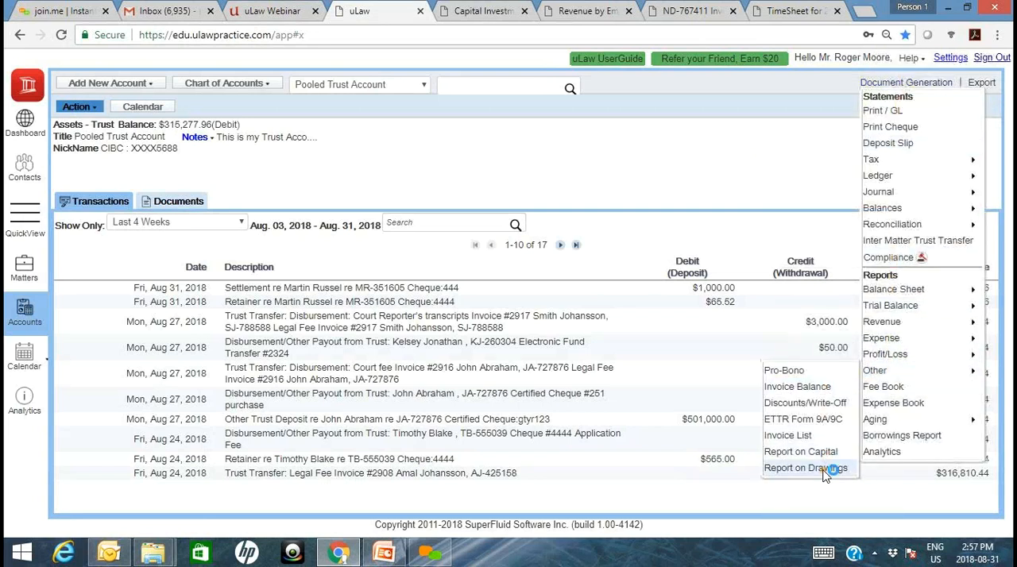
left_click(825, 471)
left_click(554, 241)
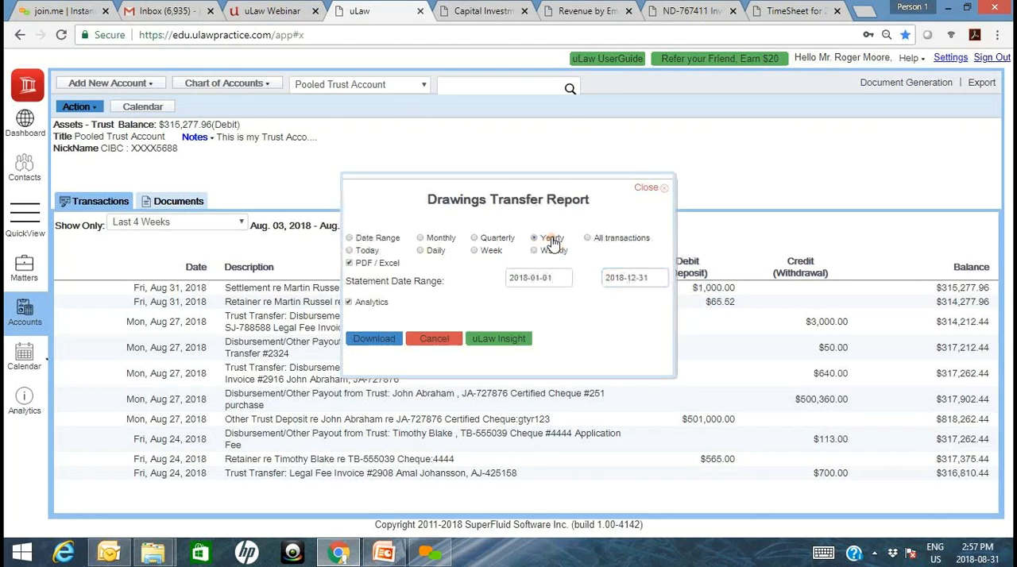
left_click(379, 339)
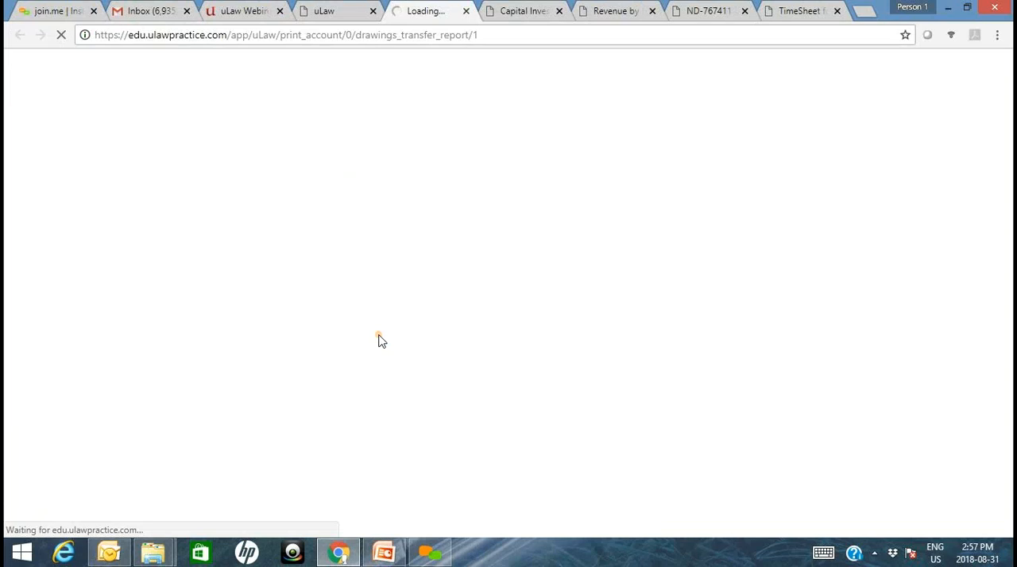
left_click(117, 523)
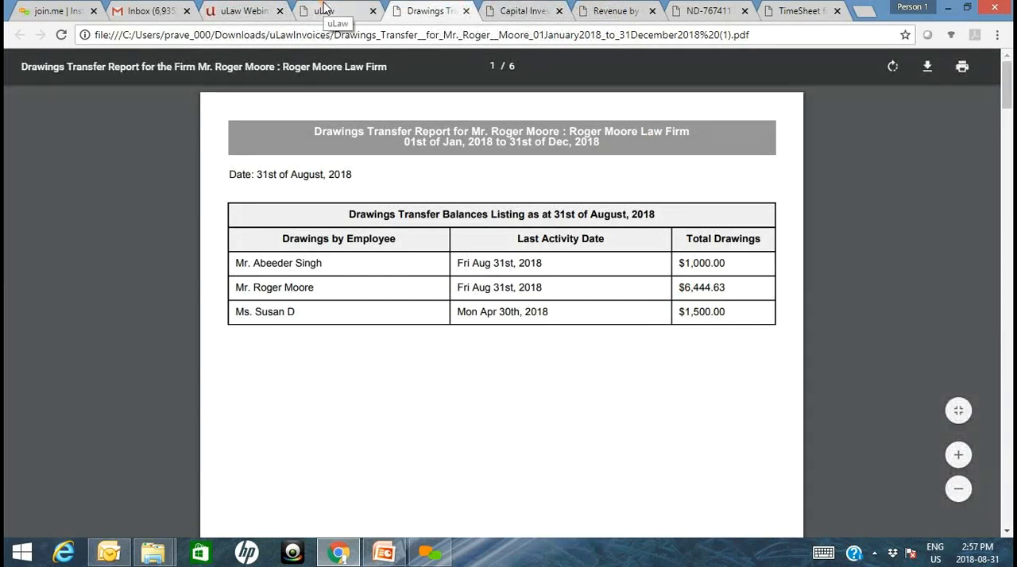
- Compare the Drawings Transfer and Capital Investment report PDFs, and return to the Pooled Trust Account
left_click(323, 10)
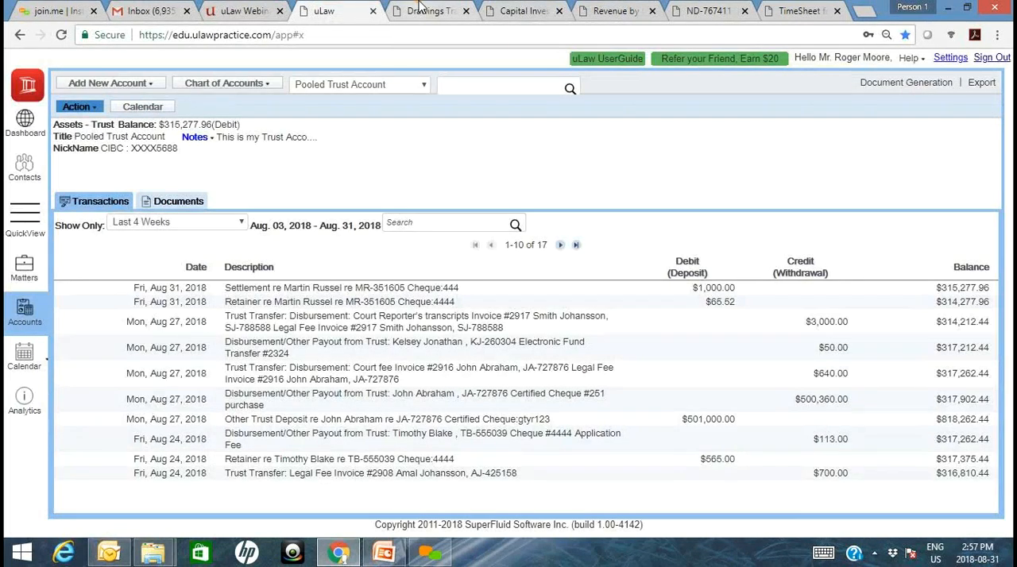
left_click(420, 8)
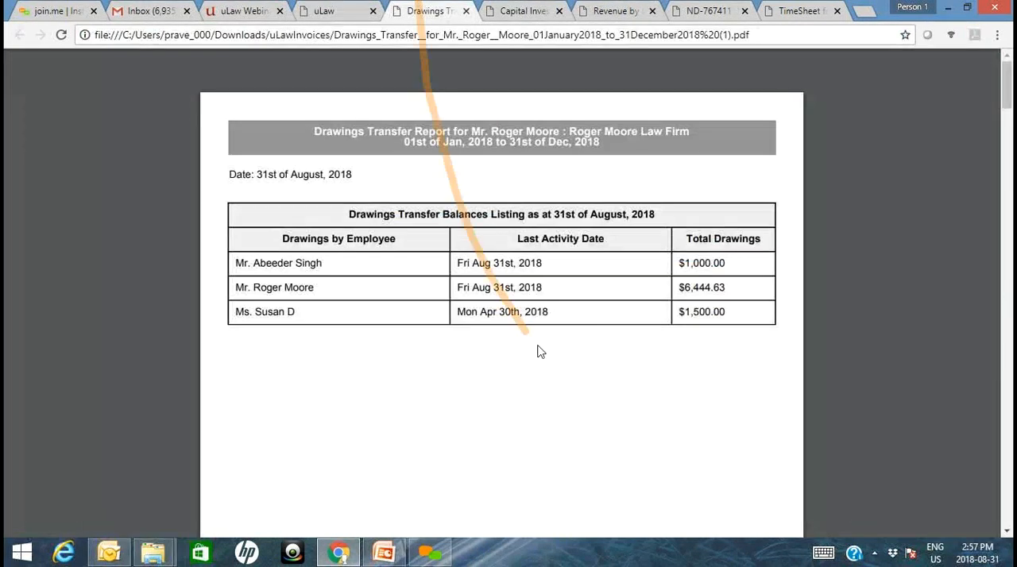
left_click(502, 10)
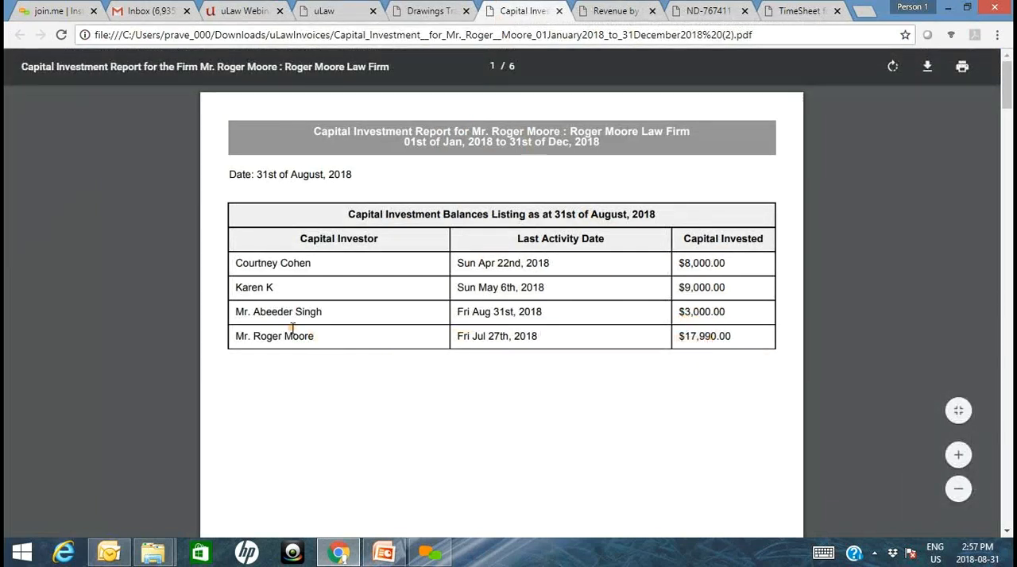
left_click(438, 6)
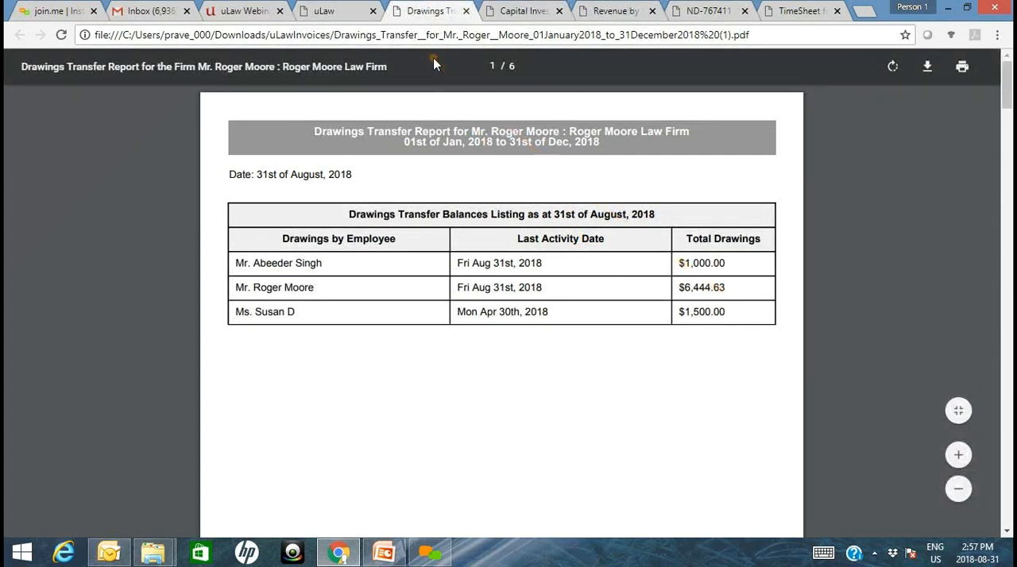
left_click(356, 7)
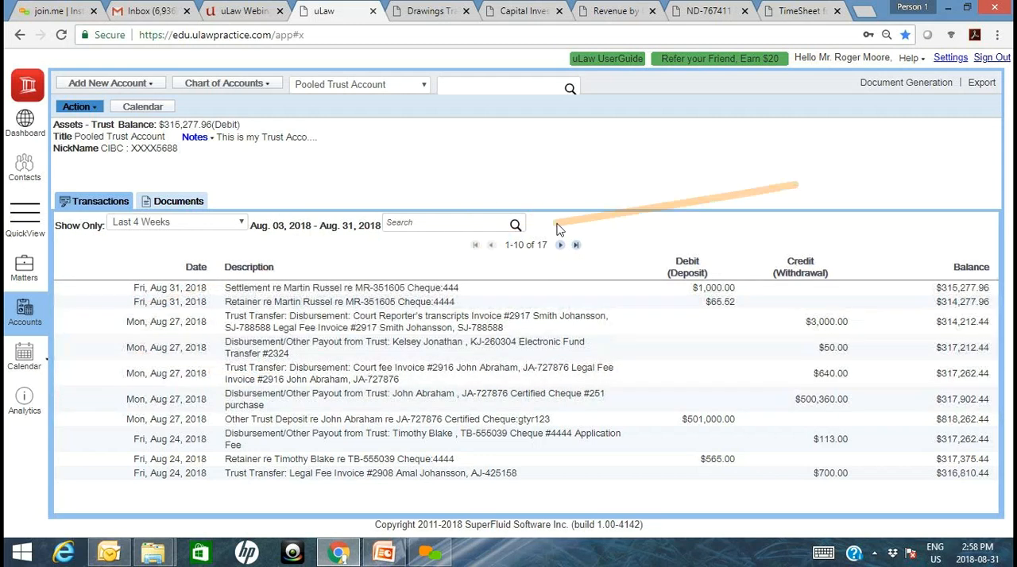
- Start a Capital Injection dated 2018-08-31 for the firm's owner
left_click(83, 107)
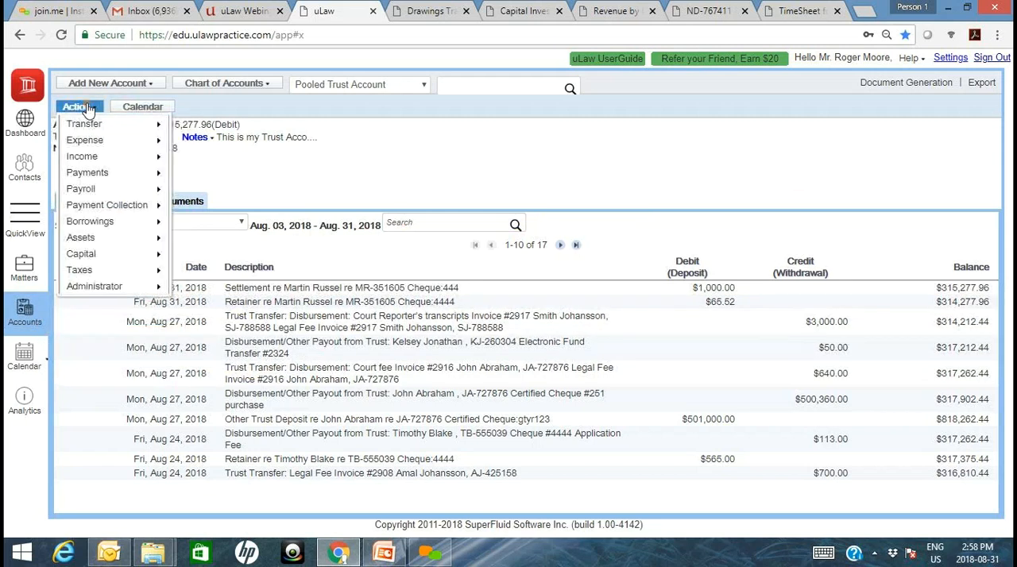
mouse_move(123, 271)
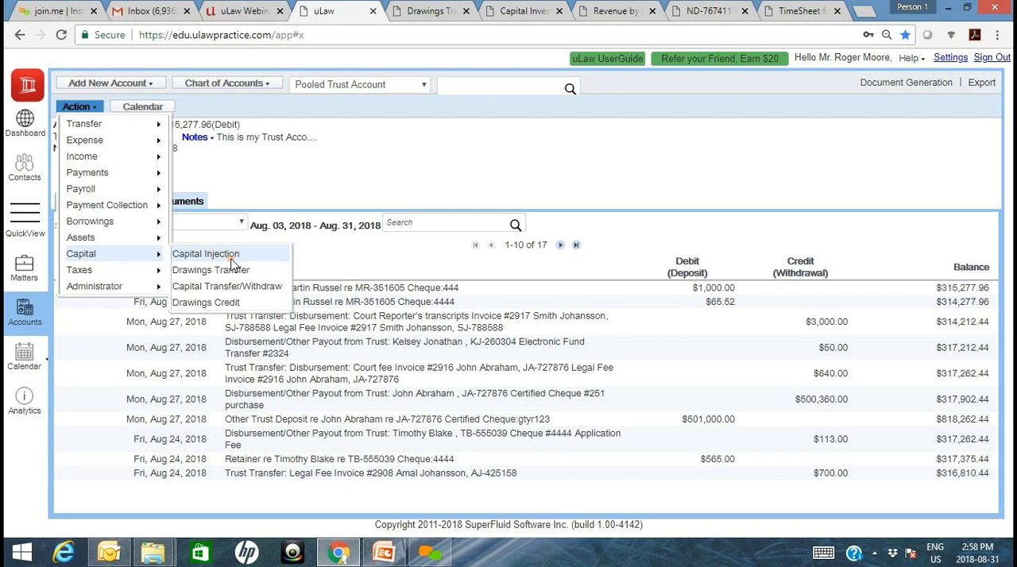
left_click(230, 255)
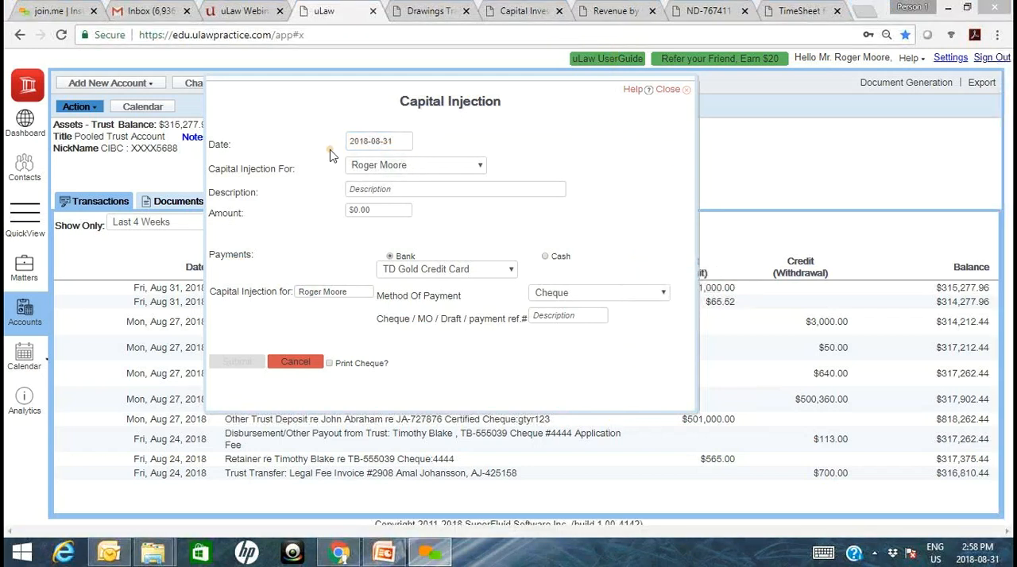
left_click(378, 140)
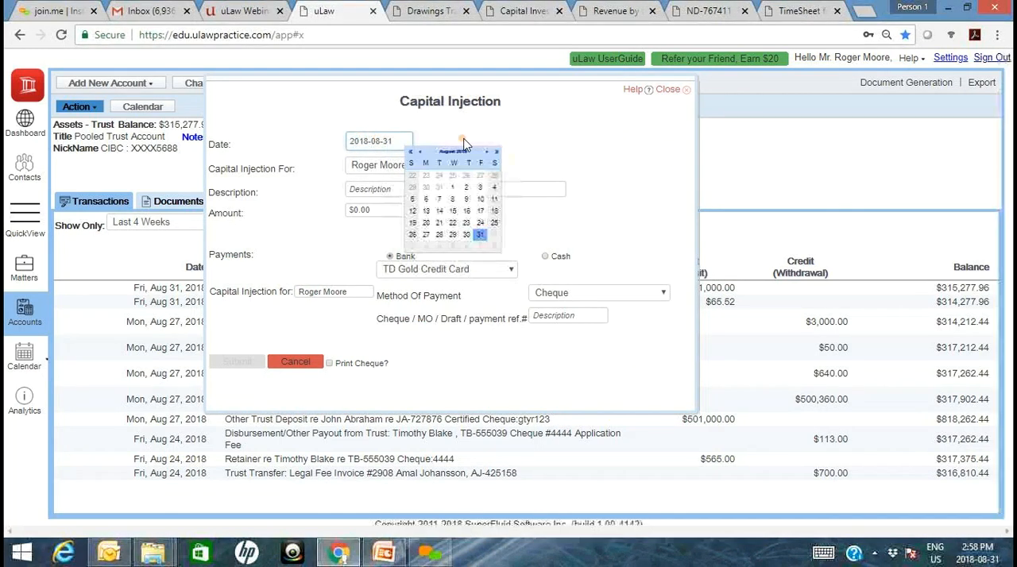
left_click(451, 150)
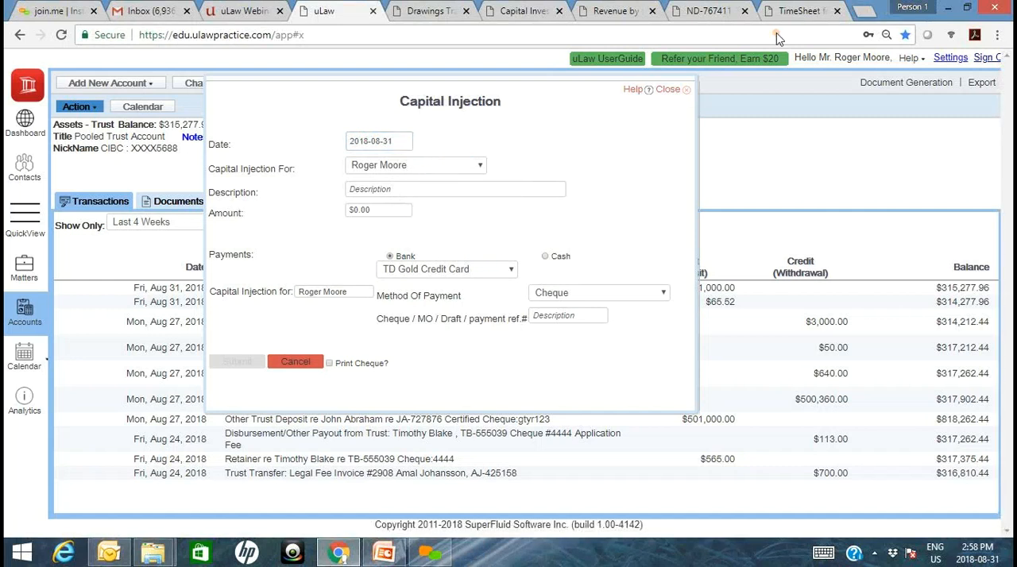
left_click(470, 168)
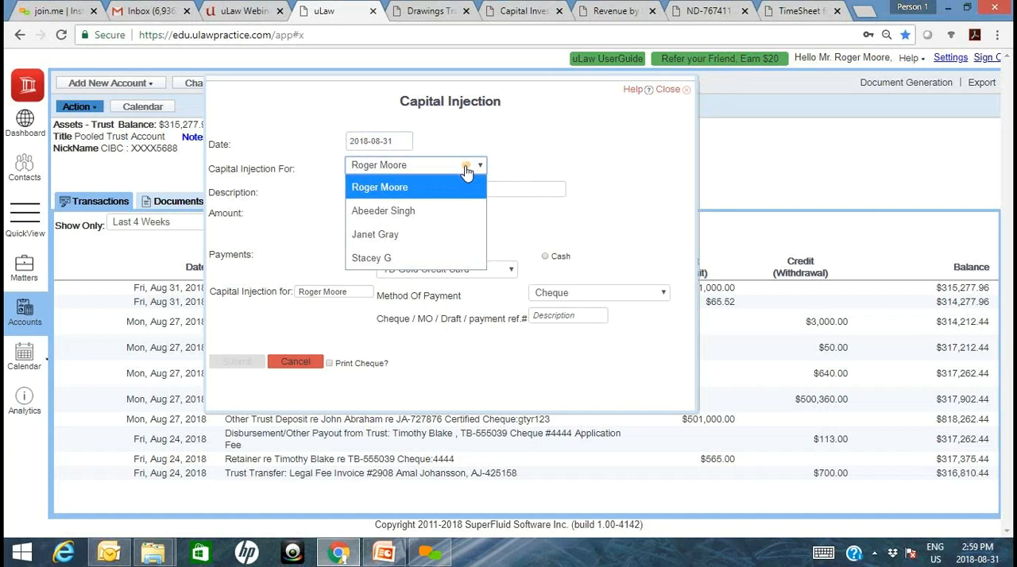
left_click(447, 184)
- Describe the capital injection as "Capital Investment for Marketing Expenses" and set its amount to $5,000.00
left_click(440, 187)
type("C")
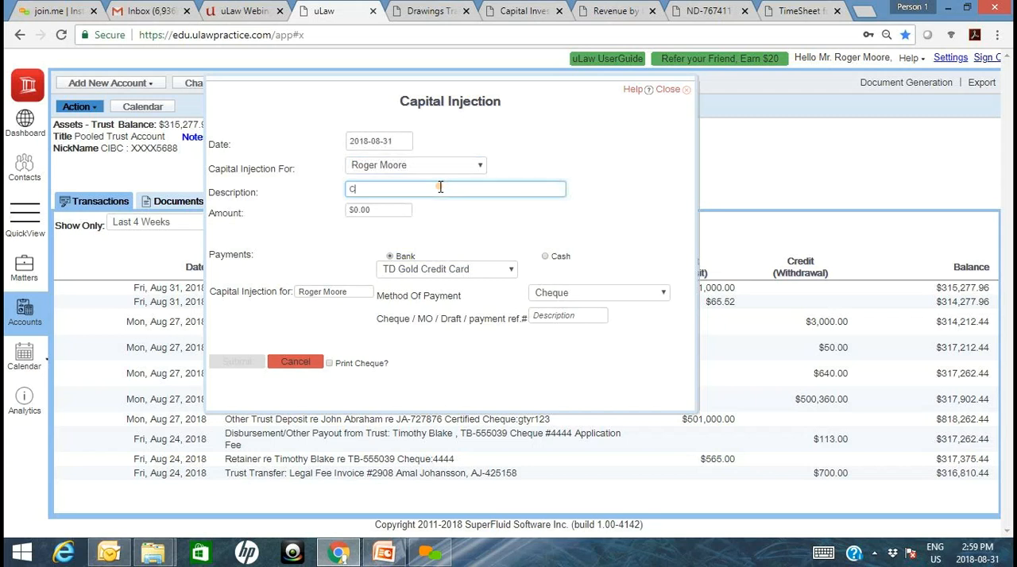
type("apital Investment for Marketing Expenes")
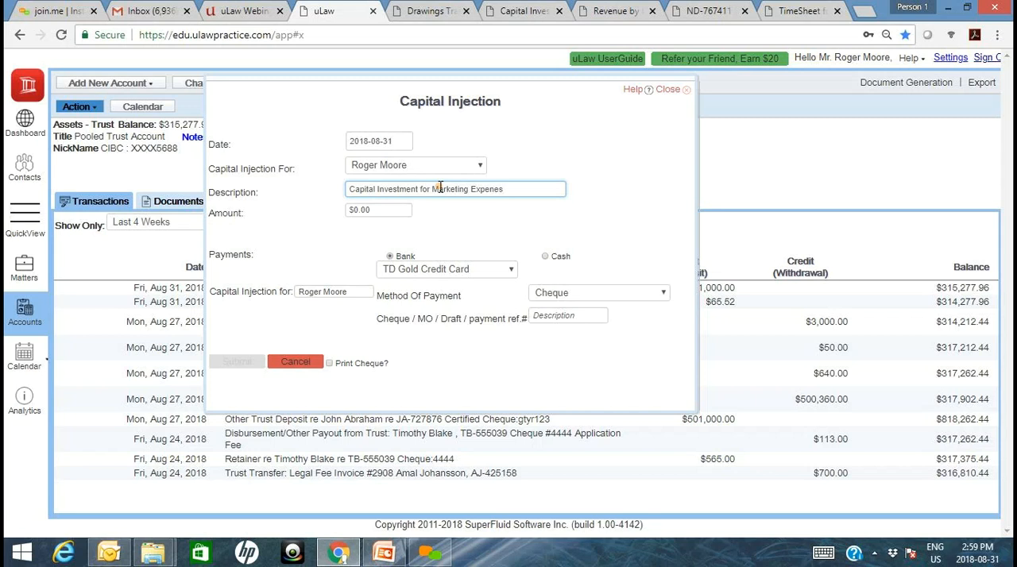
key("BackSpace")
key("BackSpace")
type("ses")
key("Tab")
type("5,00")
type("000")
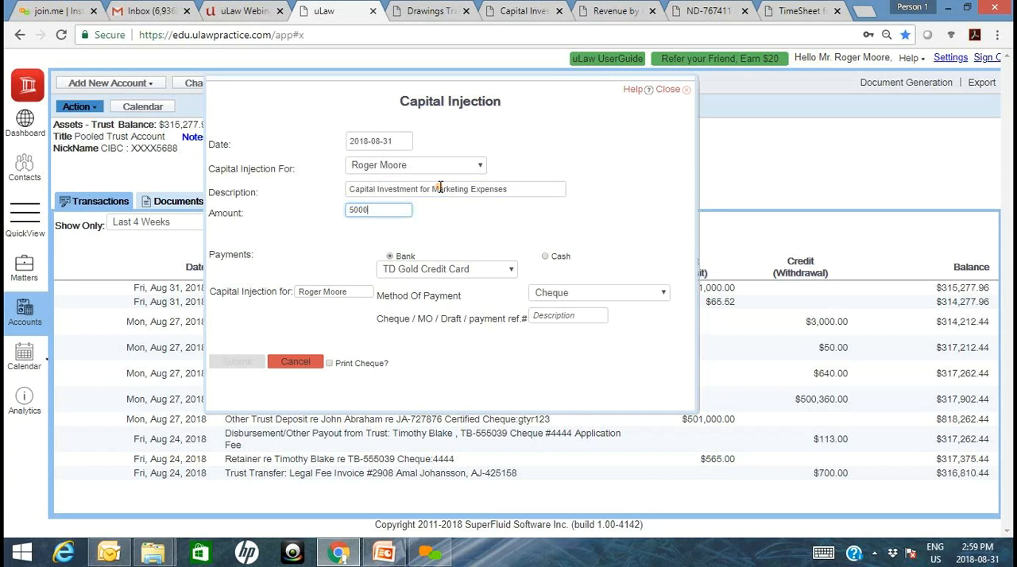
key("Tab")
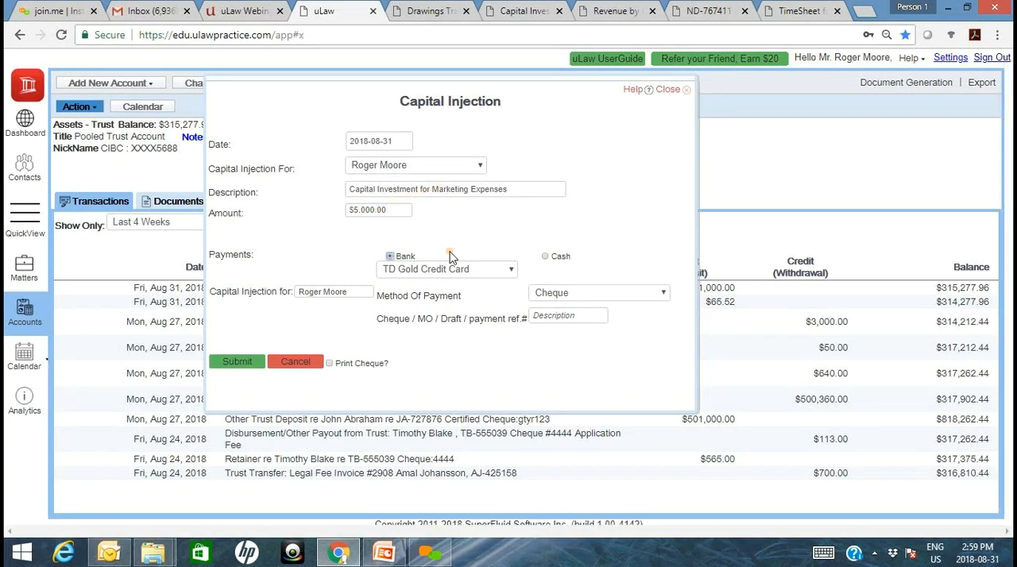
- Set the injection's bank account to General Account - CIBC, the payment method to Bank Transfer, and enter the payment reference number
left_click(399, 282)
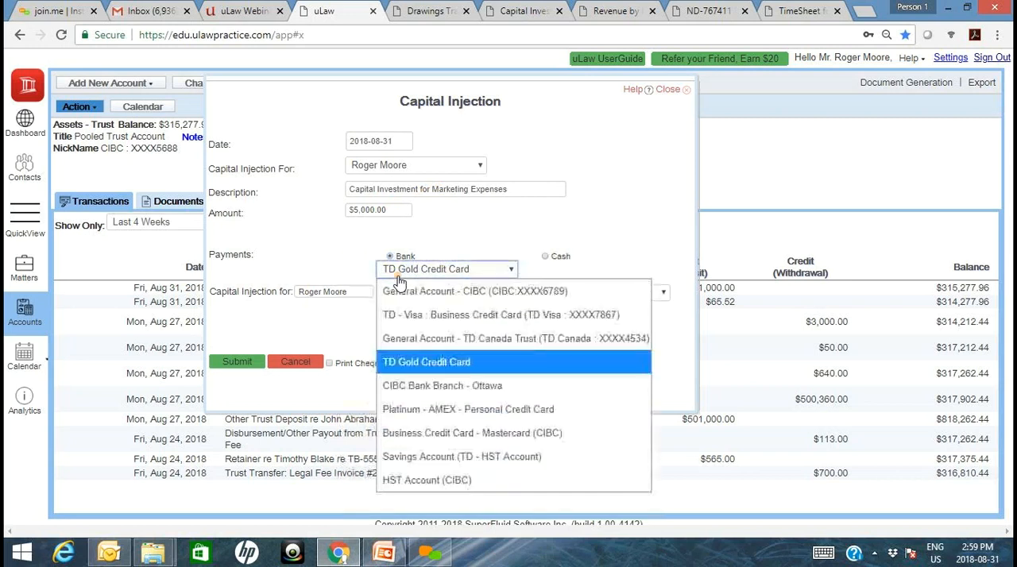
left_click(415, 291)
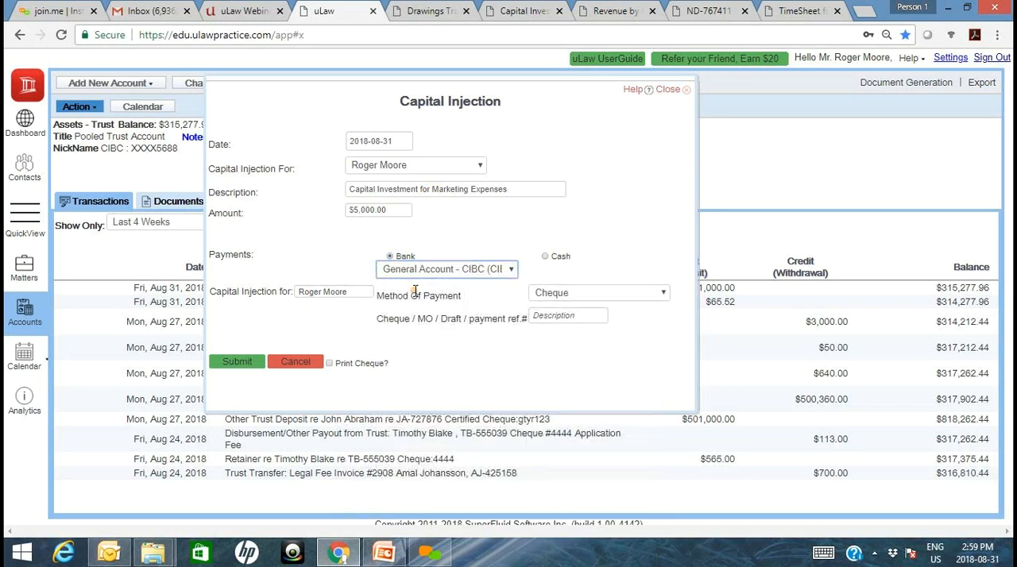
left_click(593, 296)
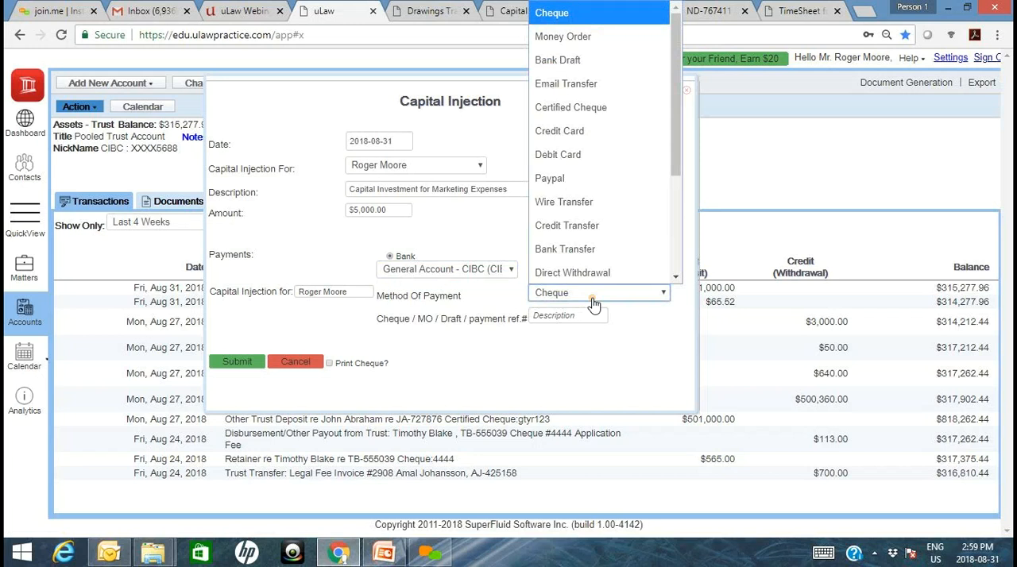
left_click(570, 241)
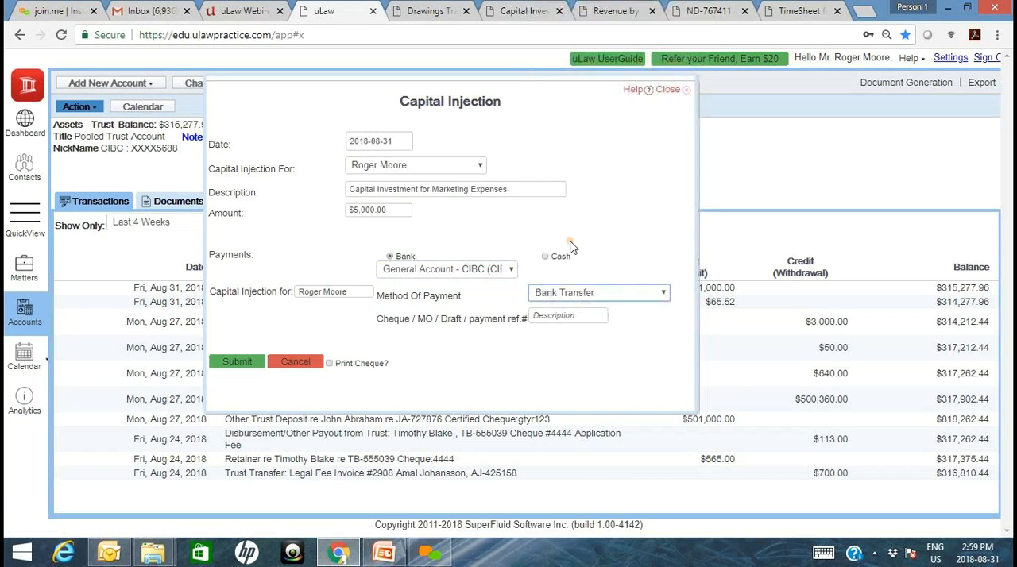
left_click(553, 318)
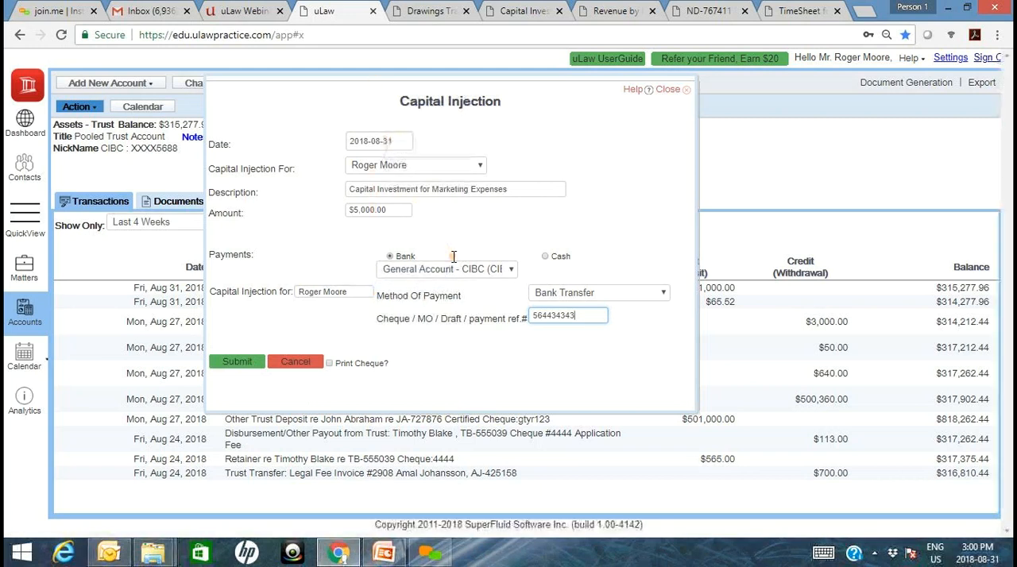
- Submit the capital injection and show the transactions of General Account - CIBC
left_click(238, 363)
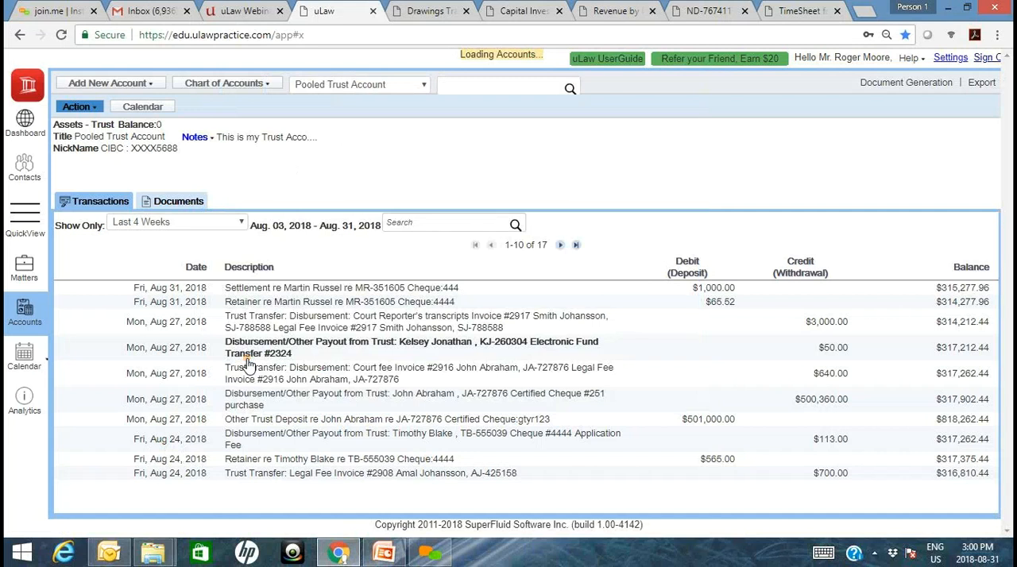
left_click(365, 86)
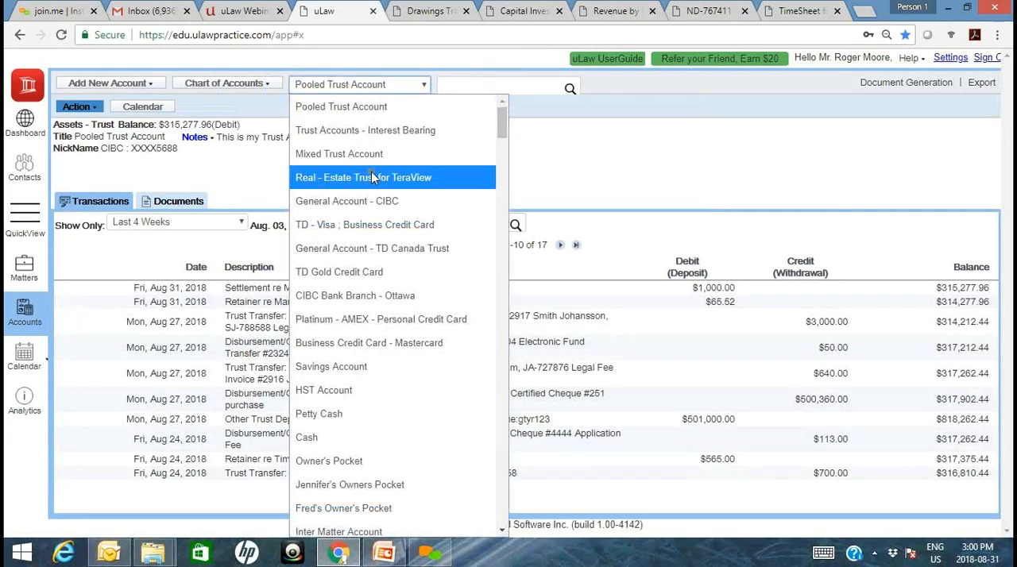
left_click(375, 202)
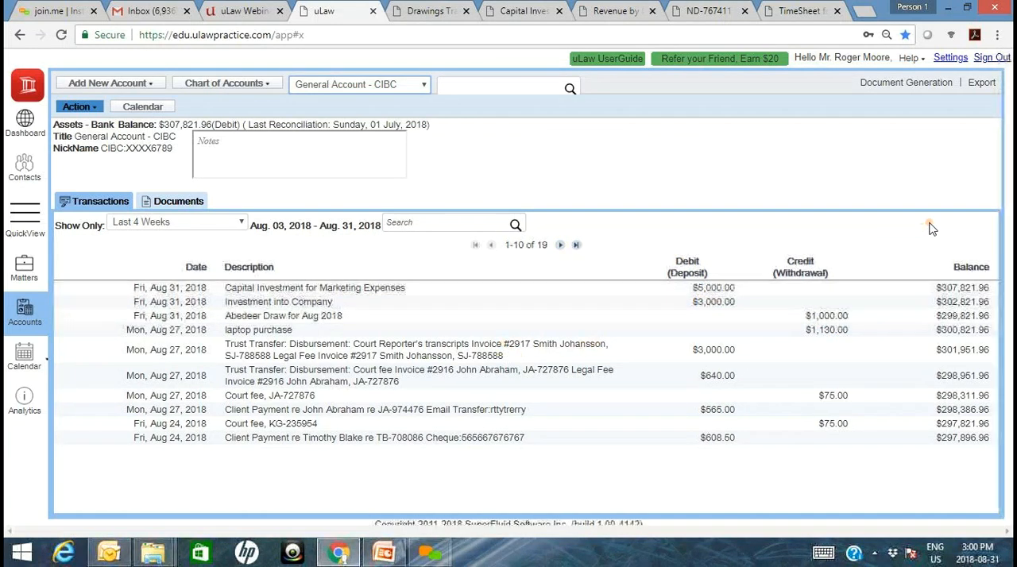
- Generate an updated yearly Report on Capital for 2018-01-01 to 2018-12-31, download it and open the PDF
left_click(887, 84)
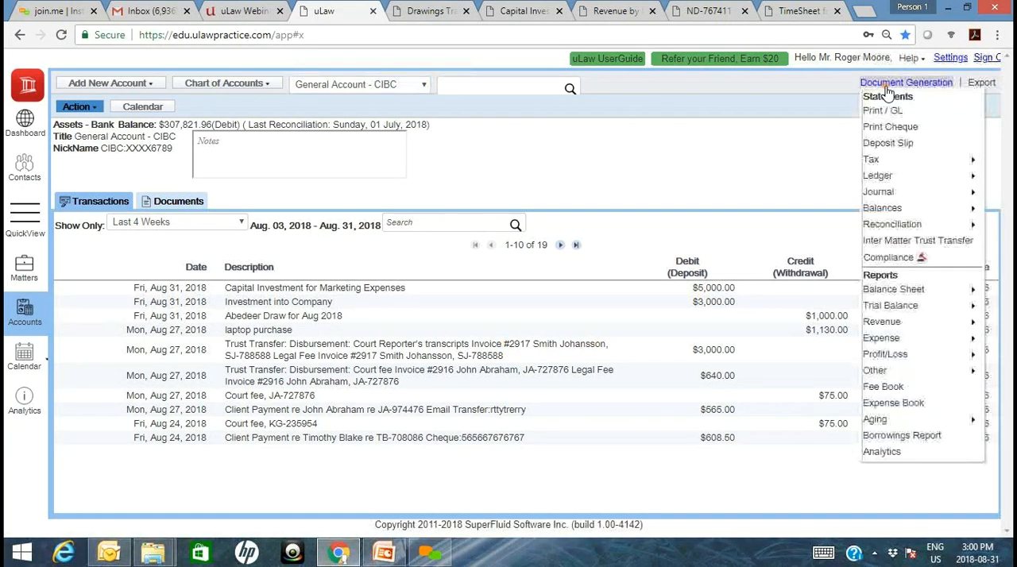
mouse_move(878, 370)
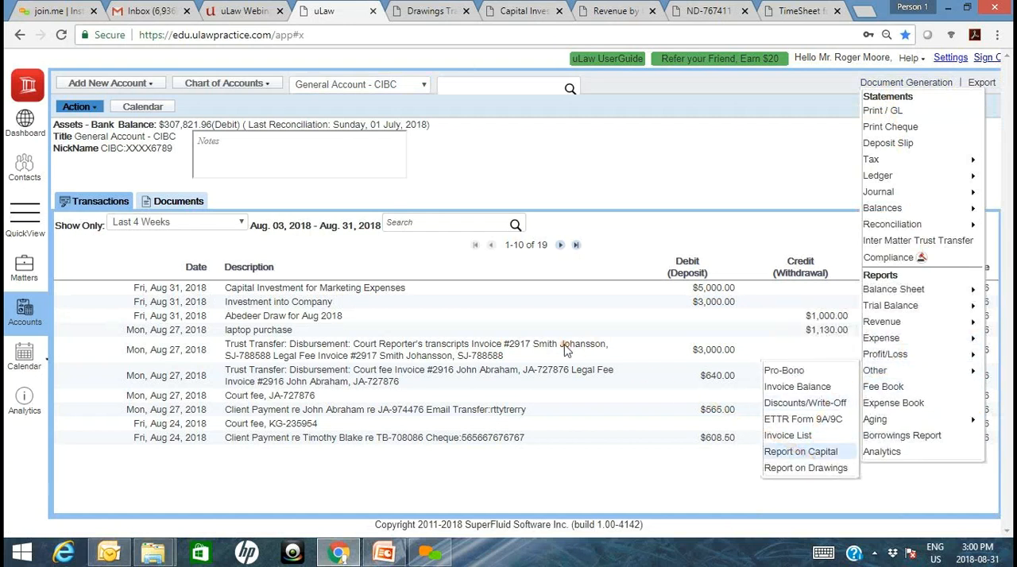
left_click(803, 452)
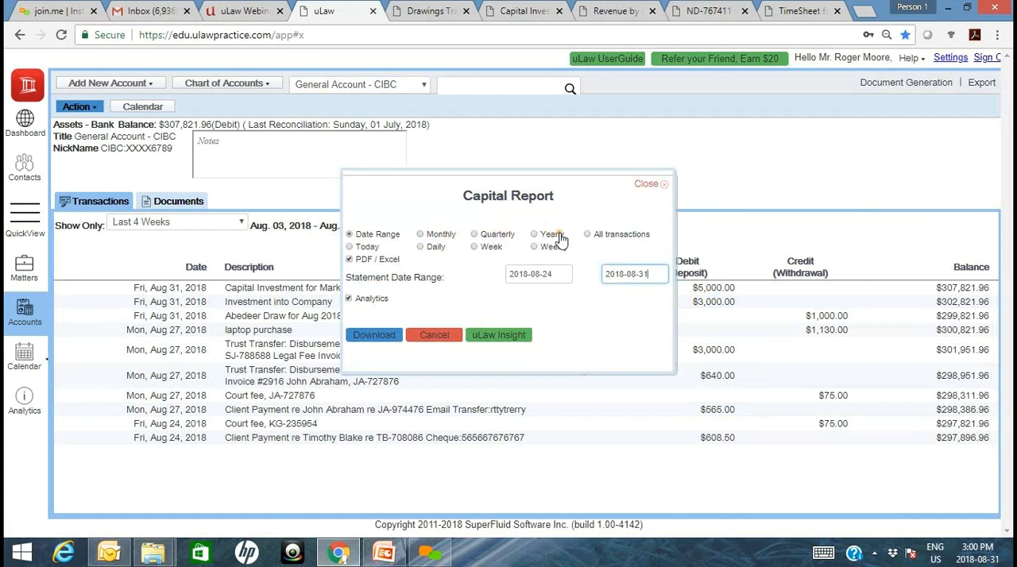
left_click(537, 235)
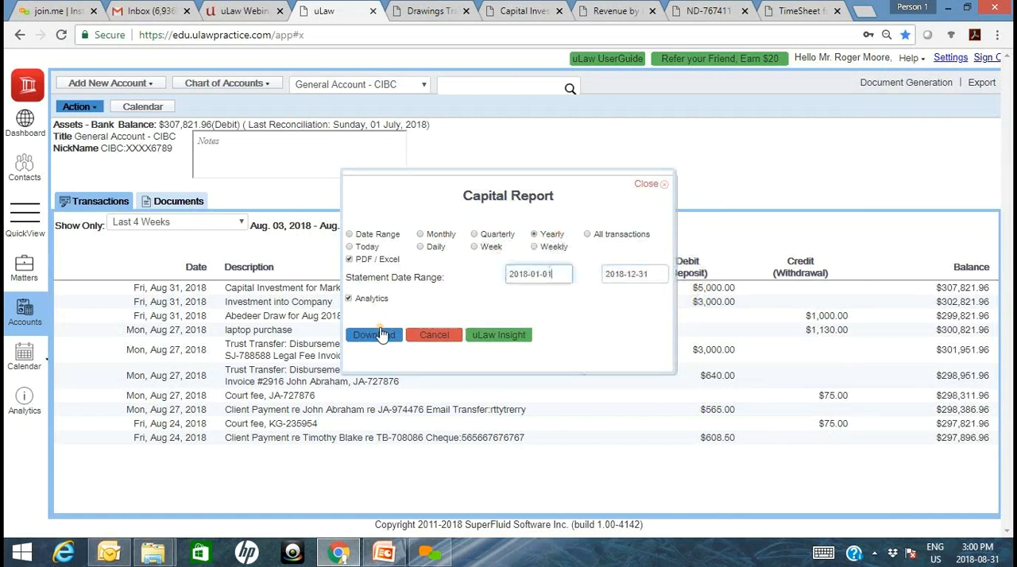
left_click(380, 335)
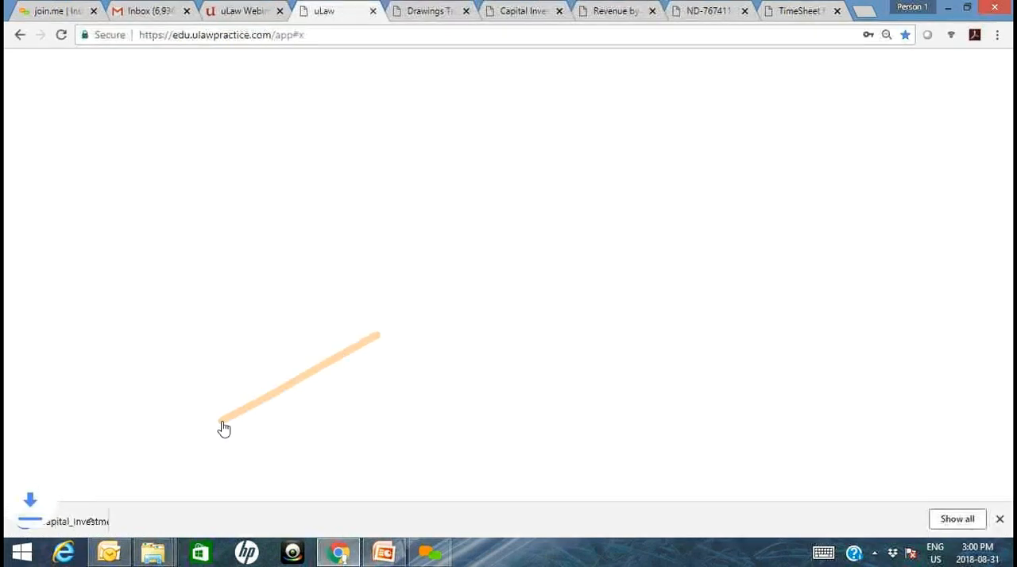
left_click(93, 528)
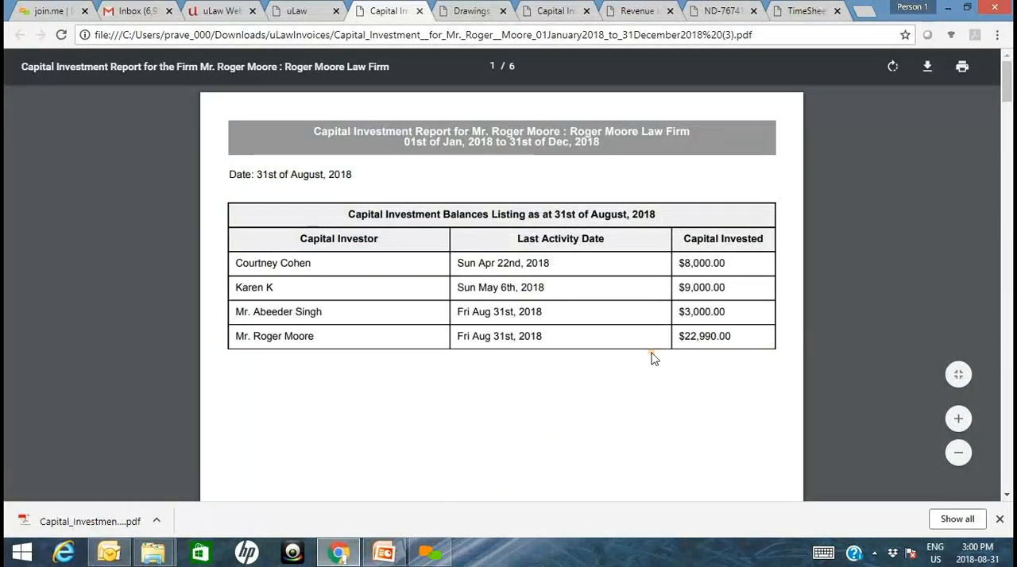
- Start a capital transfer/withdrawal described as "Reducing the Investment" with an amount of $2,000.00
left_click(298, 8)
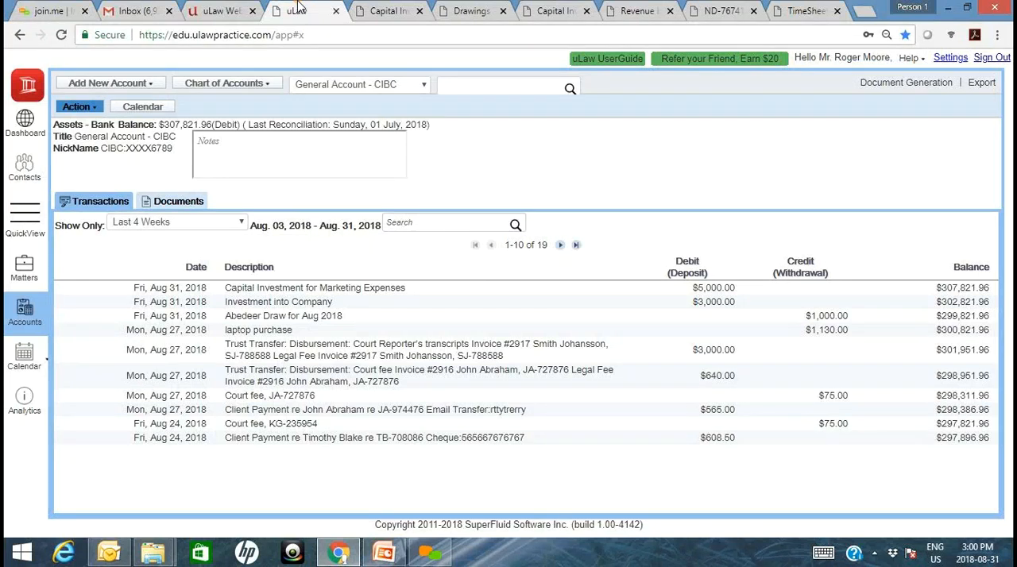
left_click(94, 109)
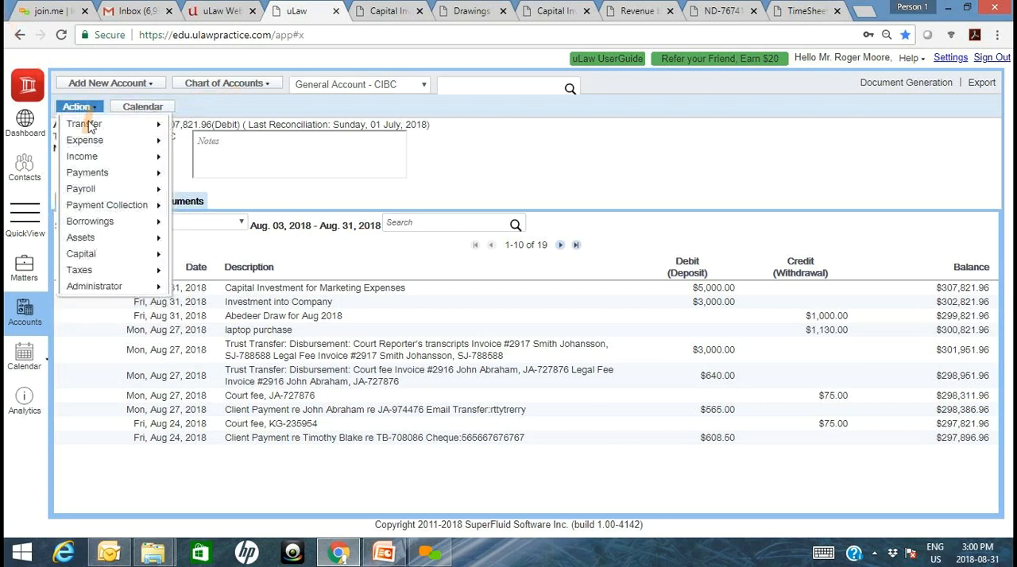
mouse_move(98, 270)
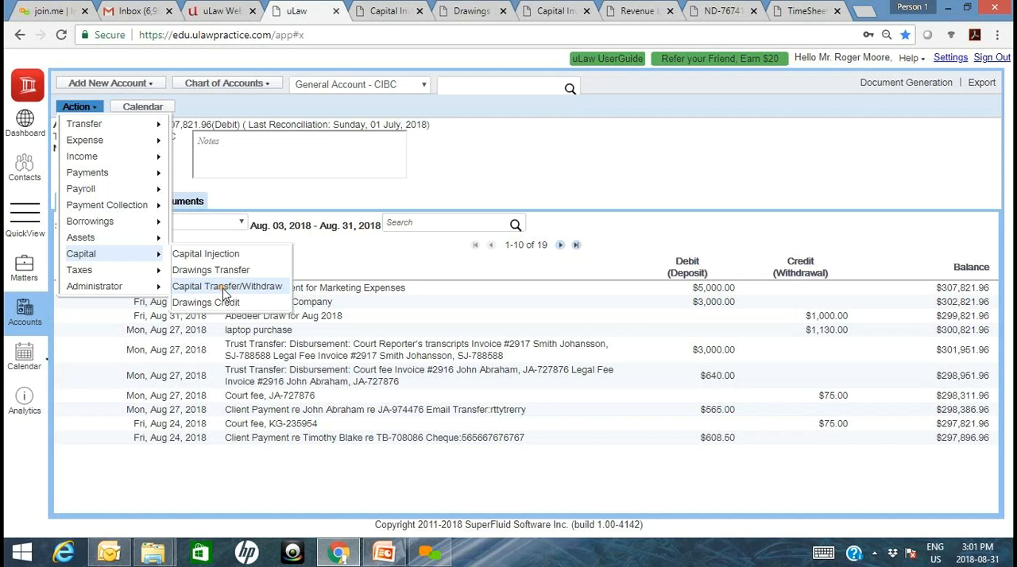
left_click(225, 287)
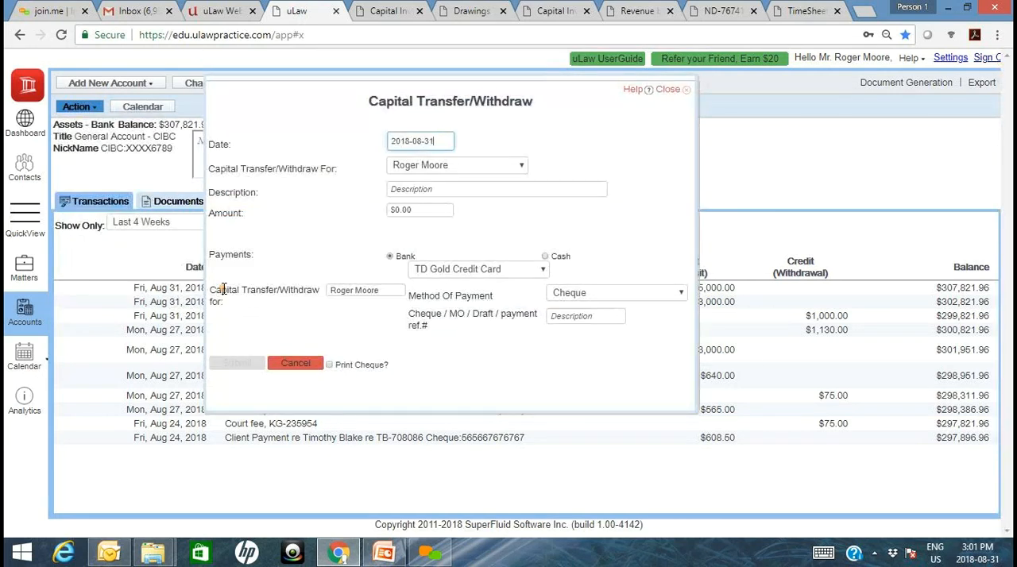
left_click(445, 190)
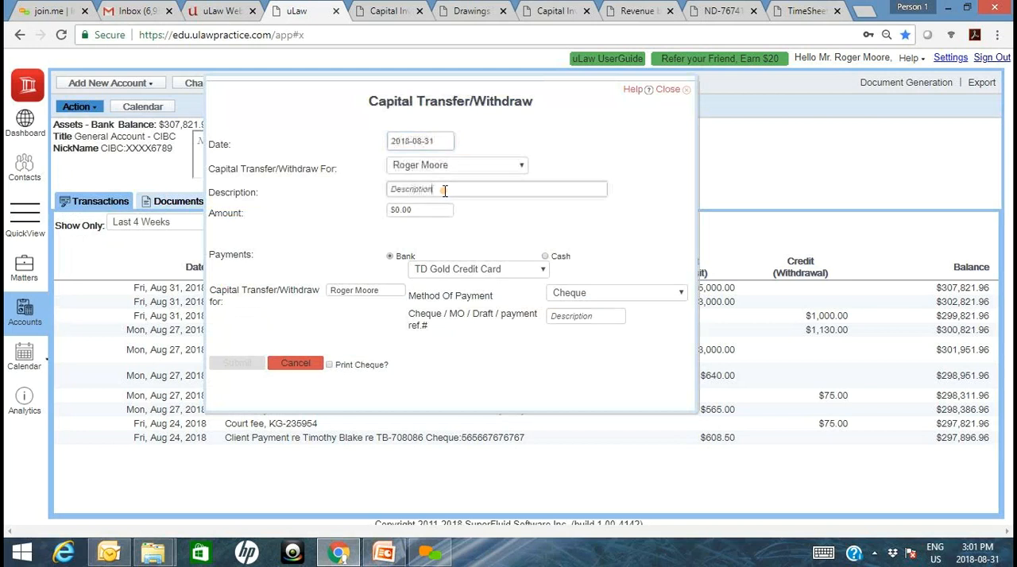
type("Reducing the Investment")
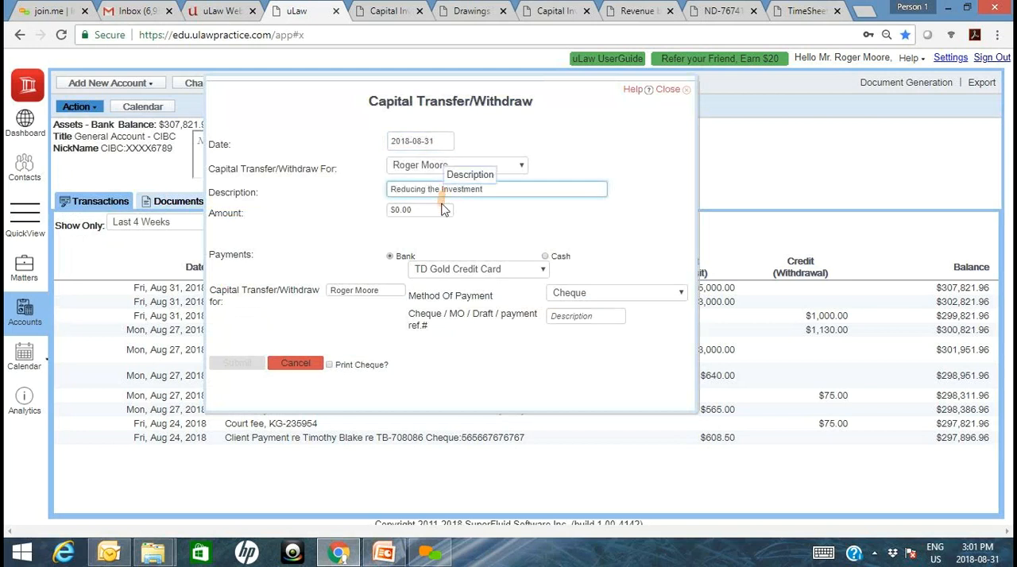
left_click(443, 209)
type("2,000")
left_click(278, 229)
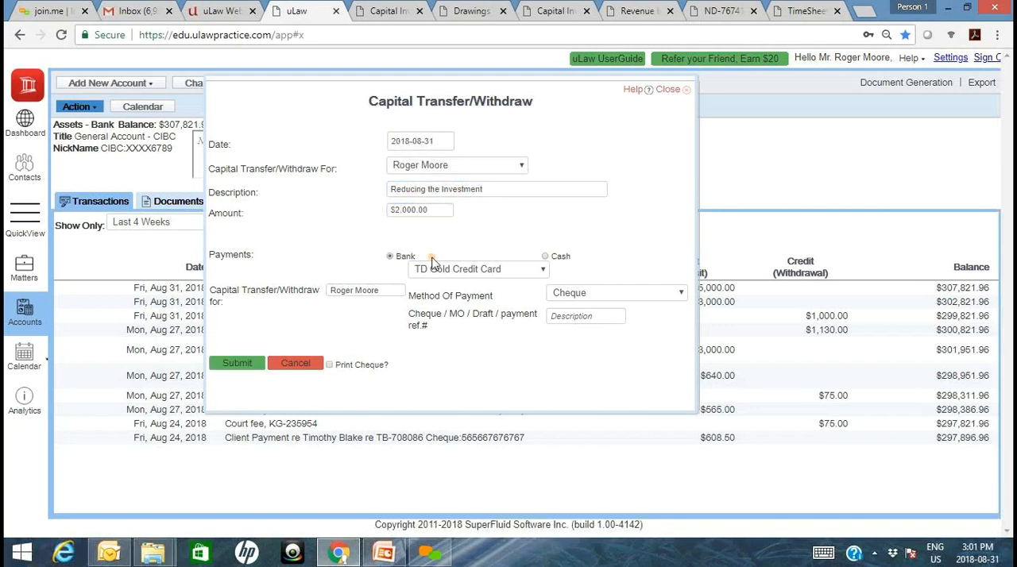
- Set the withdrawal's bank account to General Account - CIBC and its payment method to Bank Transfer, and close the form without submitting
left_click(497, 270)
left_click(497, 292)
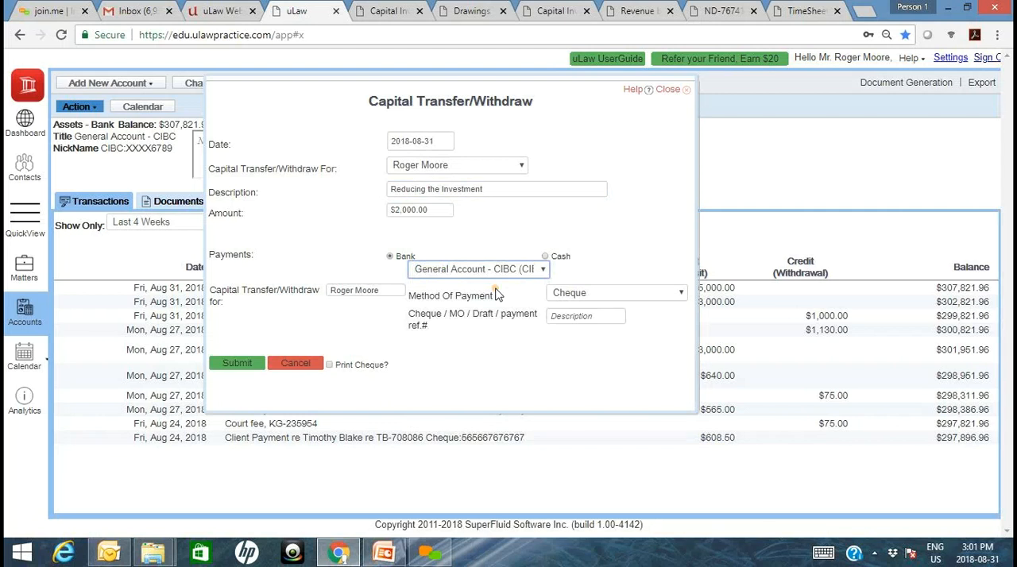
left_click(625, 293)
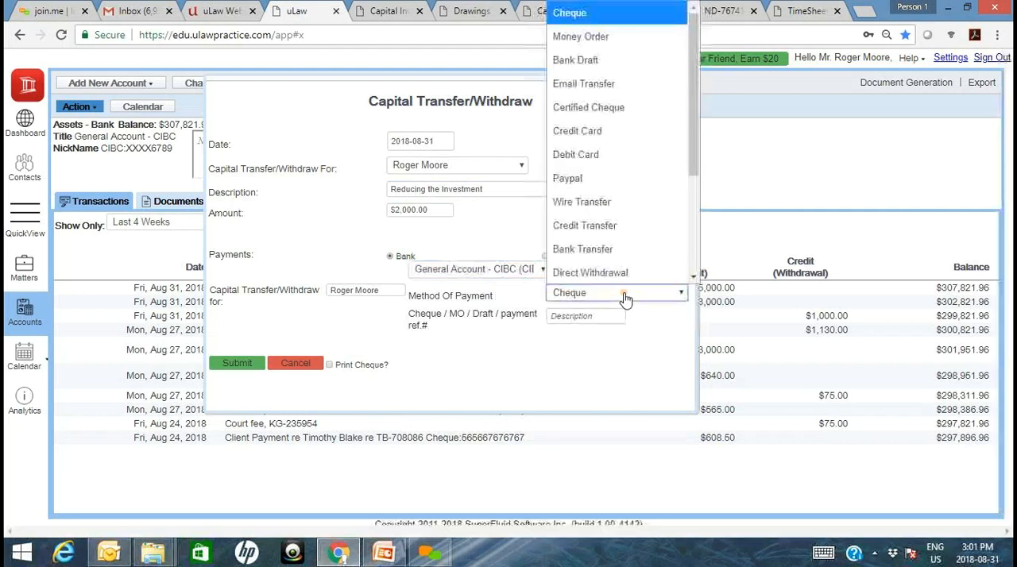
left_click(584, 249)
left_click(562, 317)
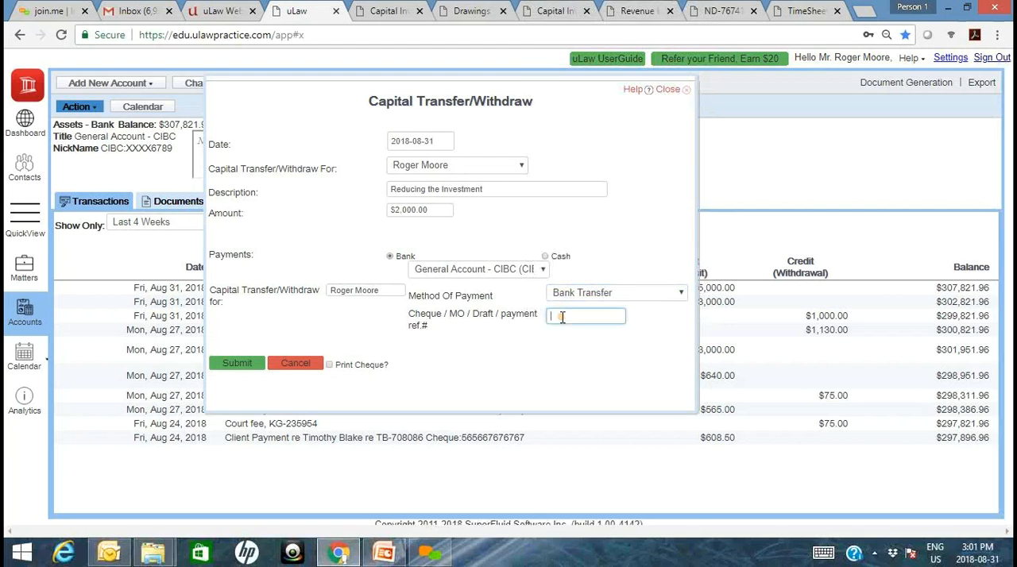
left_click(670, 93)
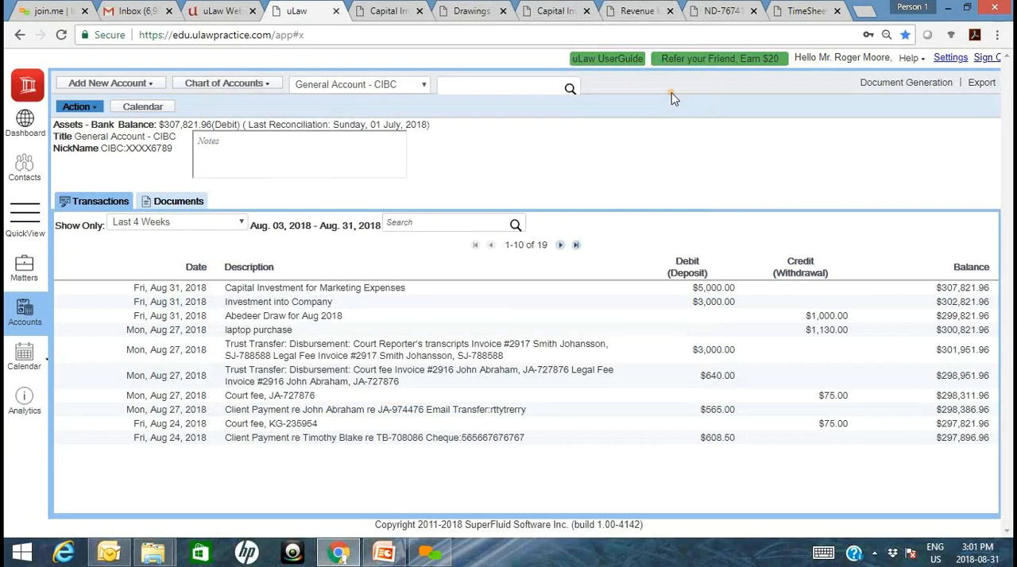
- Check the earlier Drawings Transfer Report and open a new drawings transfer form in uLaw
left_click(471, 12)
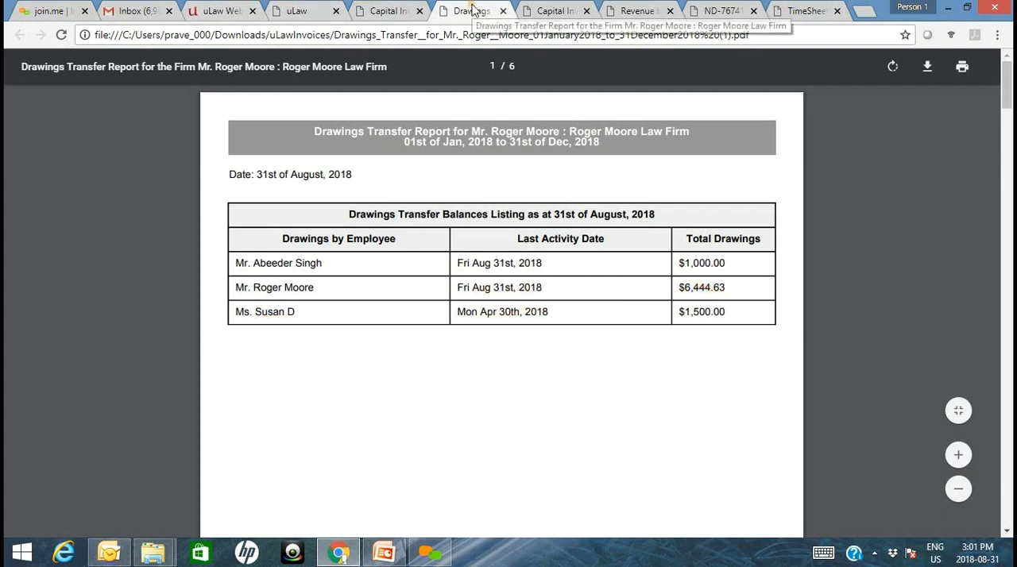
left_click(288, 10)
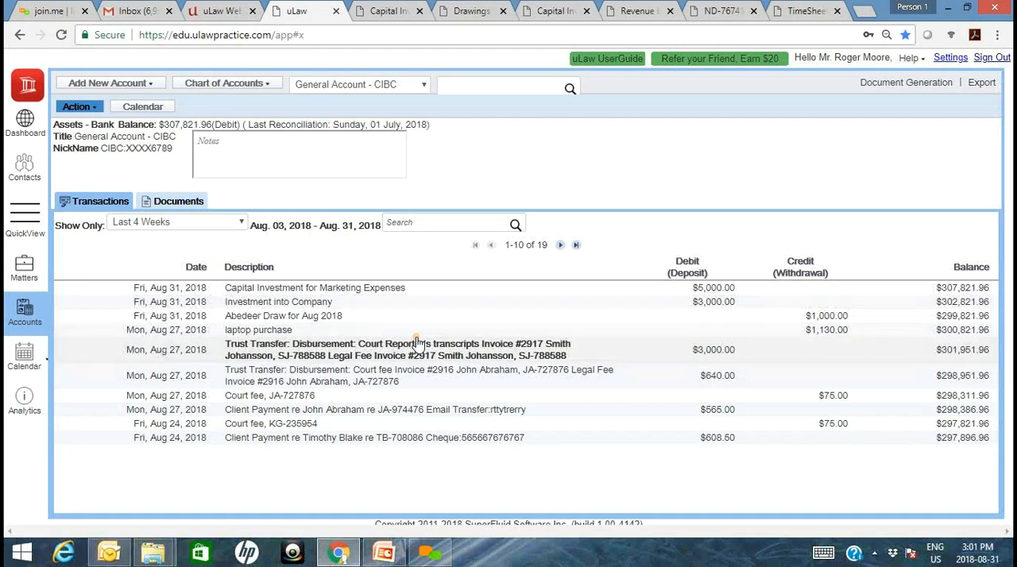
left_click(95, 109)
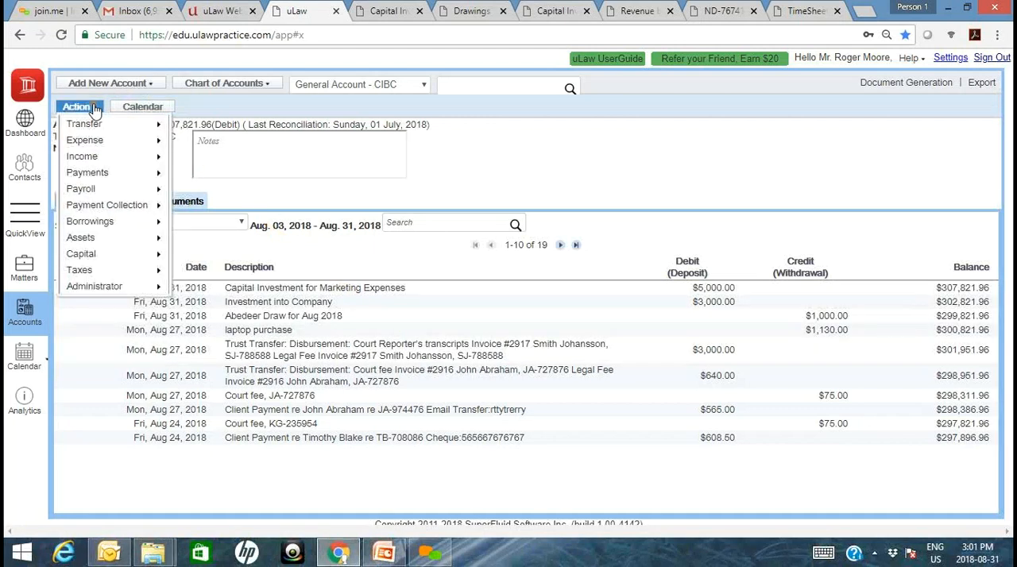
mouse_move(119, 270)
mouse_move(151, 255)
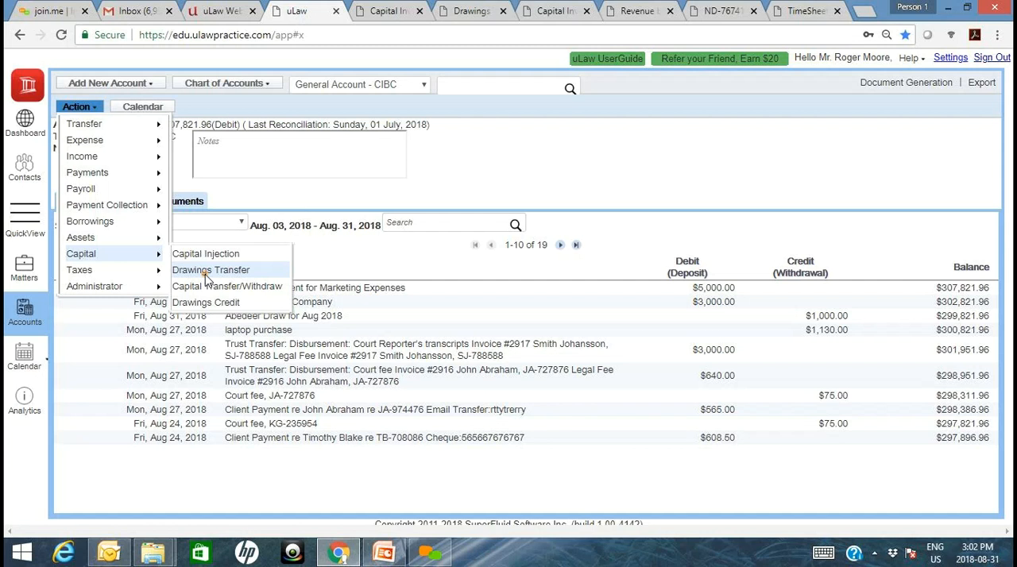
left_click(209, 274)
- Describe the drawings transfer as "August 2018 Draw" and set its amount to $2,000.00
left_click(422, 193)
type("August 2018 Draw")
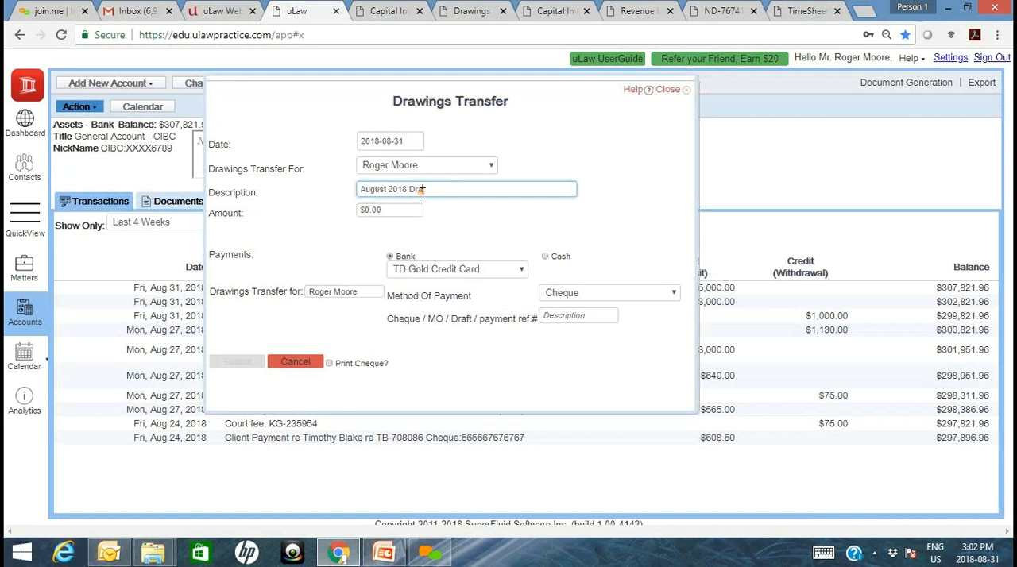
key("Tab")
type("2000")
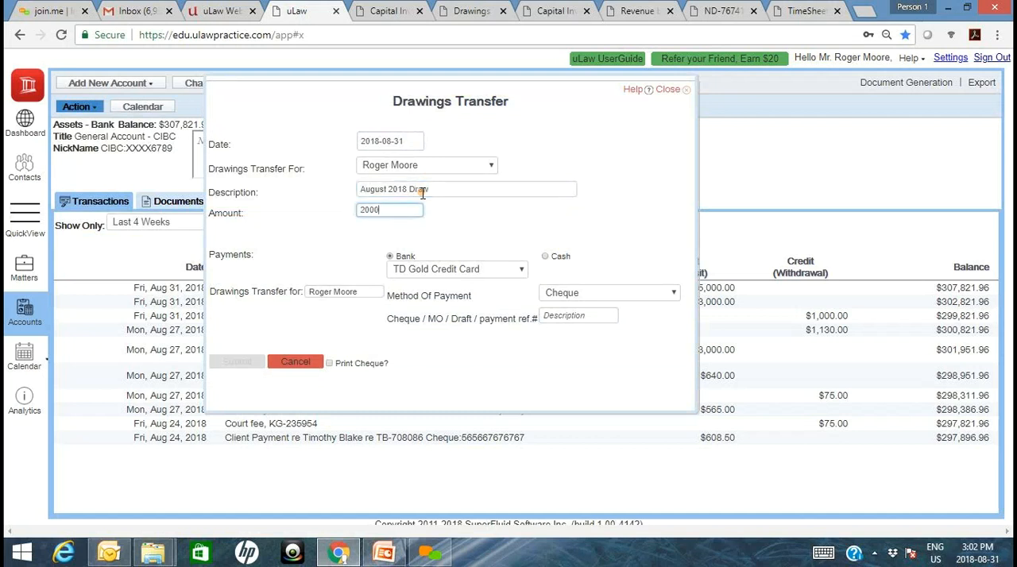
key("Tab")
- Pay the drawings transfer by cheque from General Account - CIBC, enter the cheque reference number and submit it
left_click(465, 271)
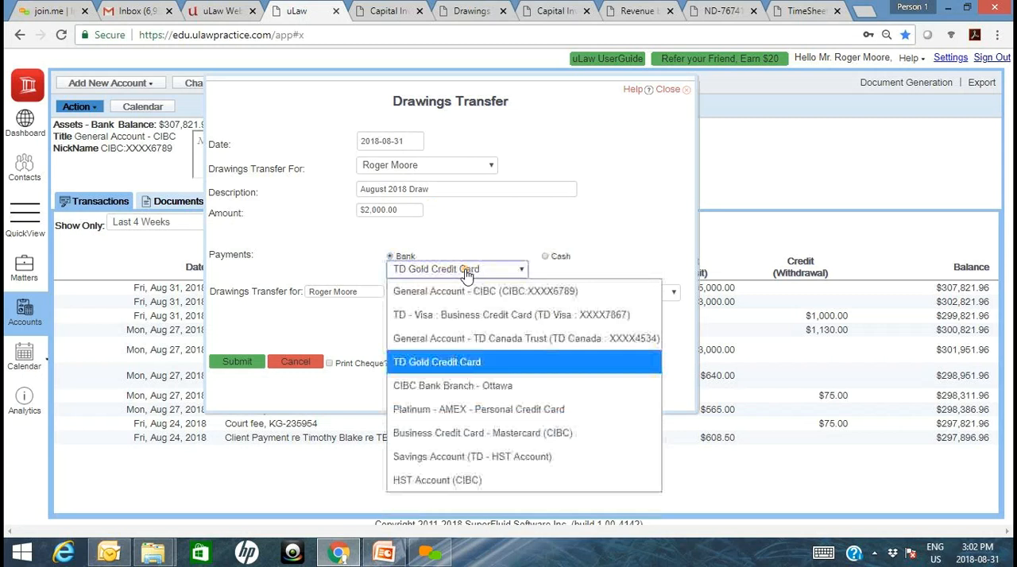
left_click(481, 294)
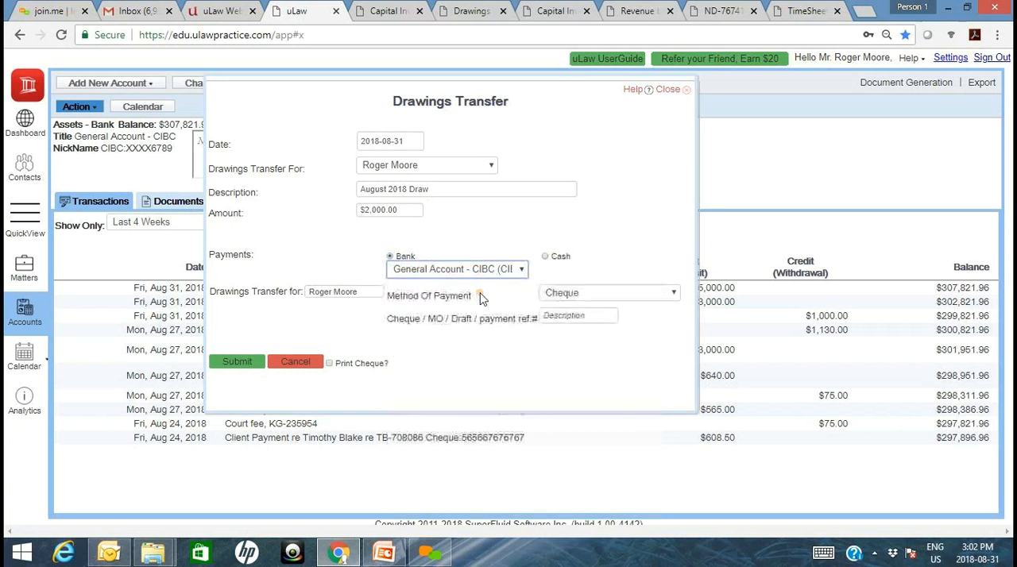
left_click(574, 313)
type("767")
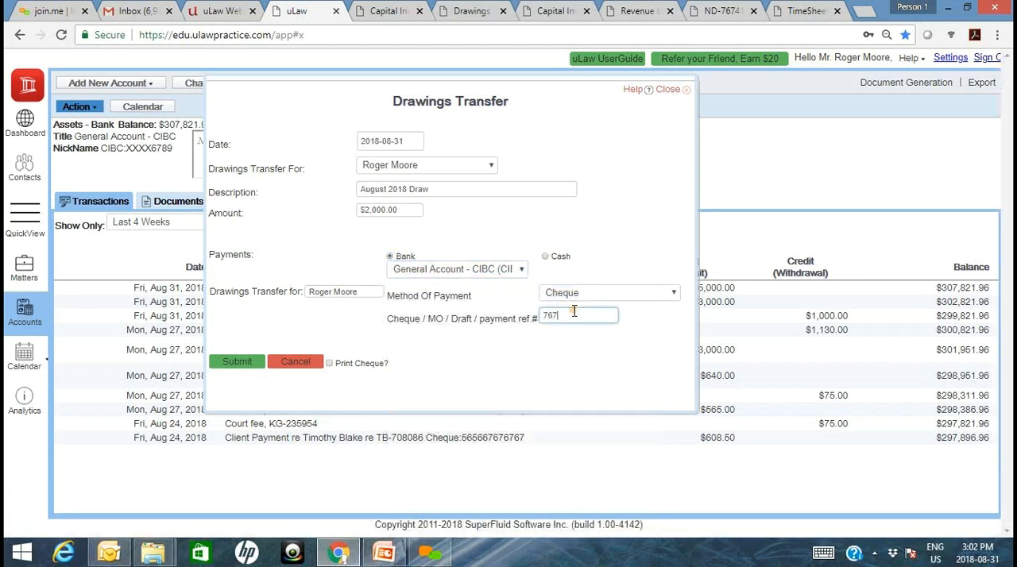
left_click(236, 360)
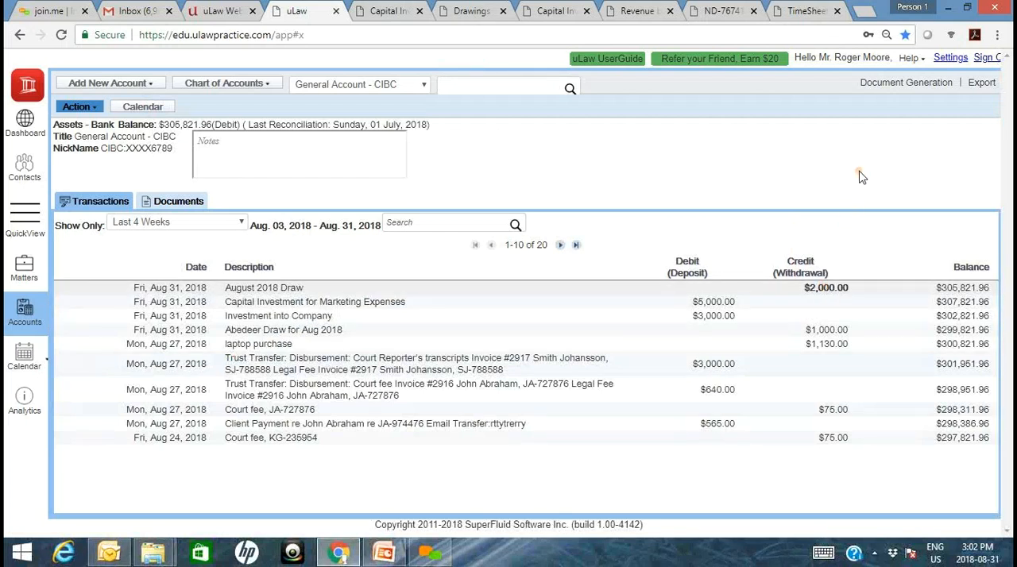
- Generate the yearly Report on Drawings for 2018-01-01 to 2018-12-31, download it and open the PDF
left_click(896, 92)
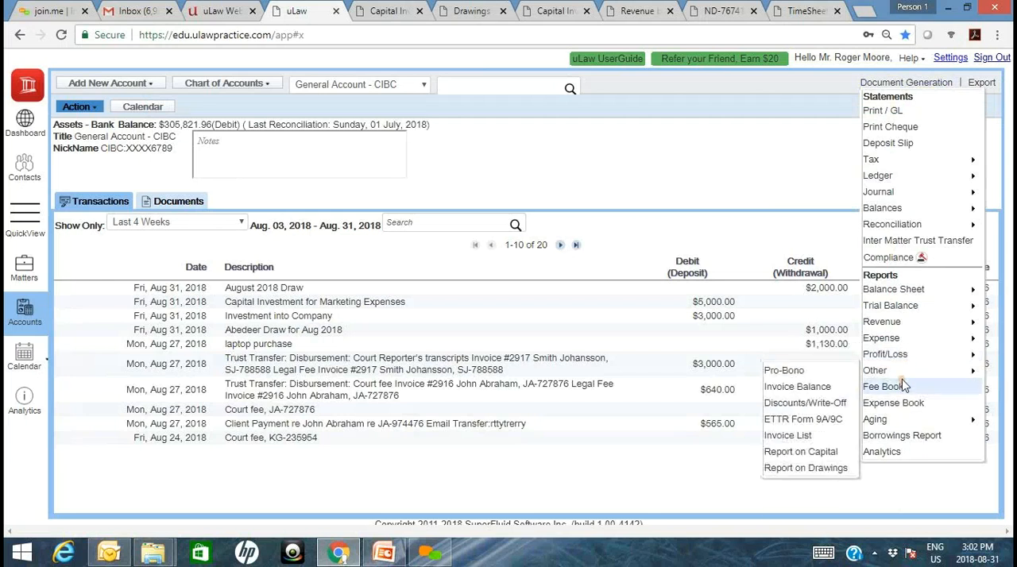
left_click(846, 469)
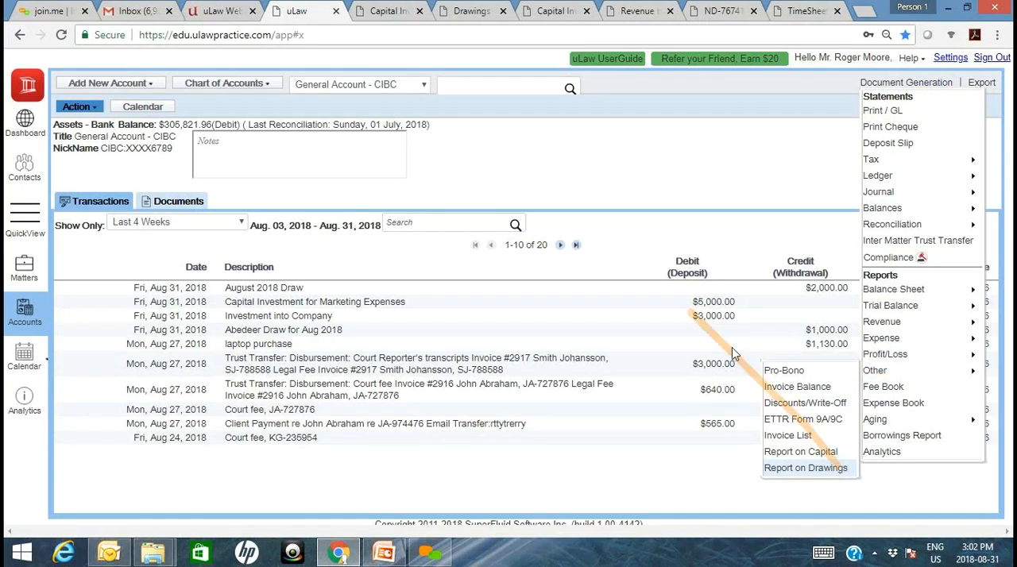
left_click(528, 240)
left_click(368, 345)
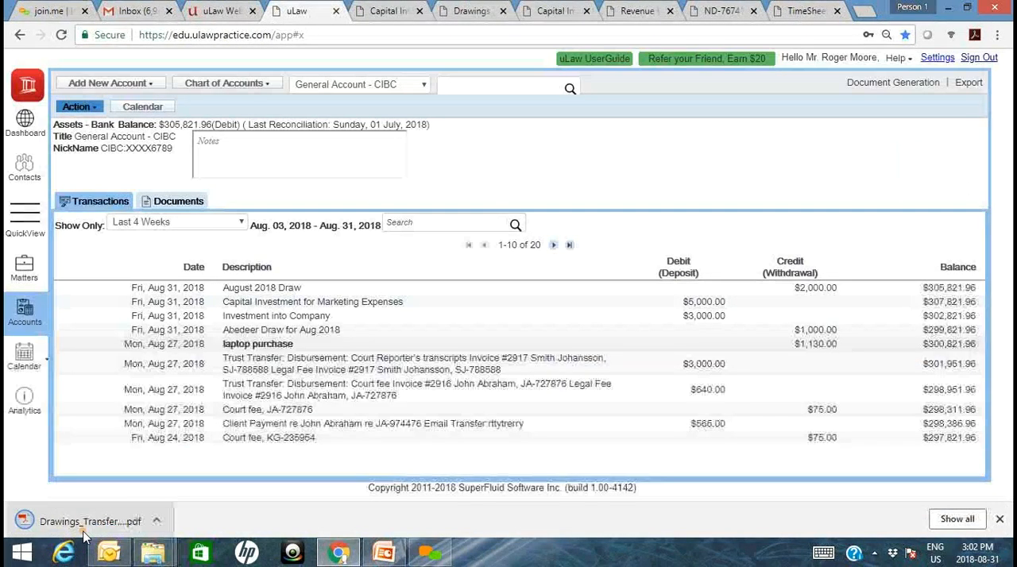
left_click(83, 522)
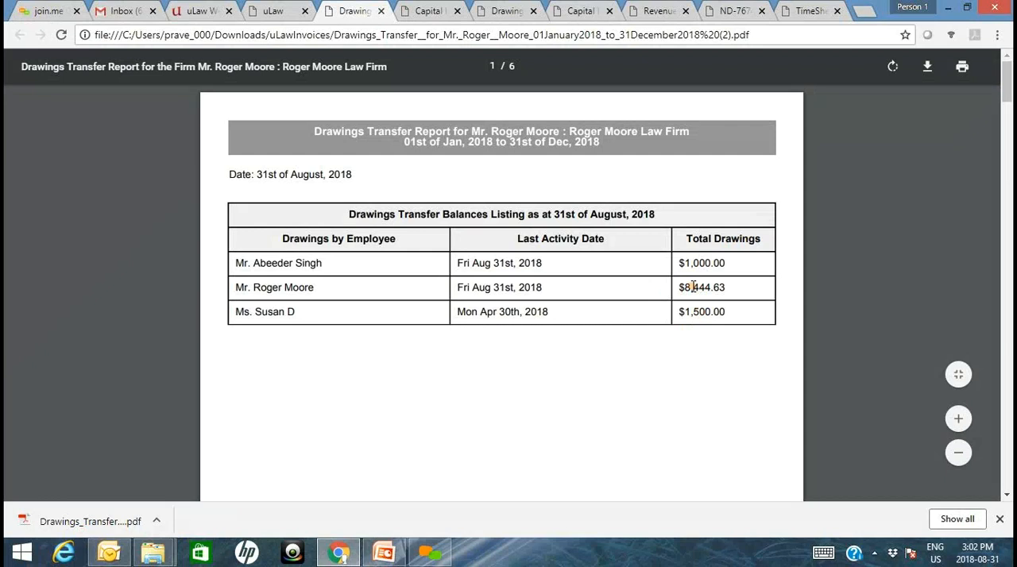
- Download a Report on Drawings for 2018-08-01 to 2018-08-31, view the PDF and return to uLaw
left_click(257, 7)
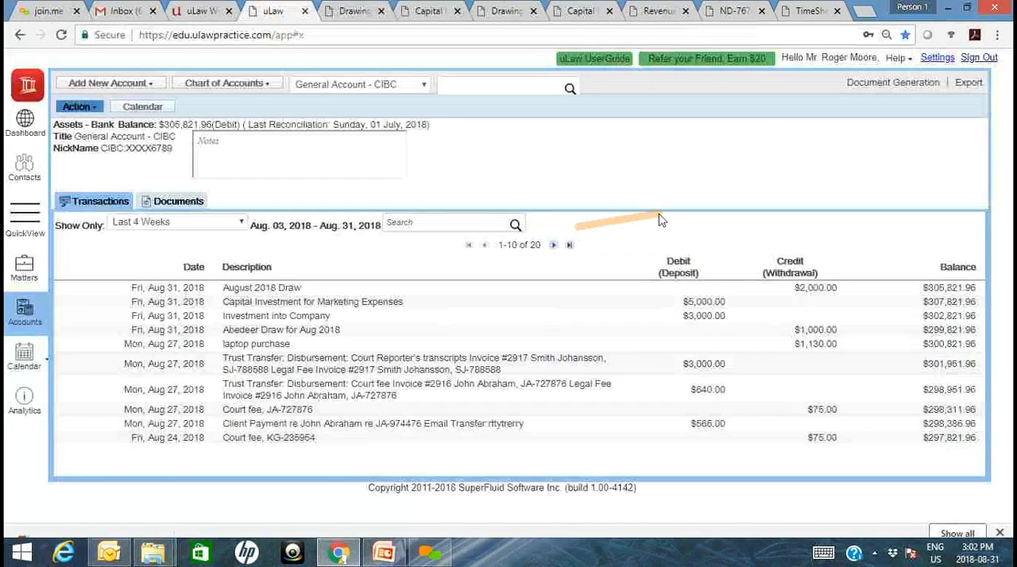
left_click(906, 83)
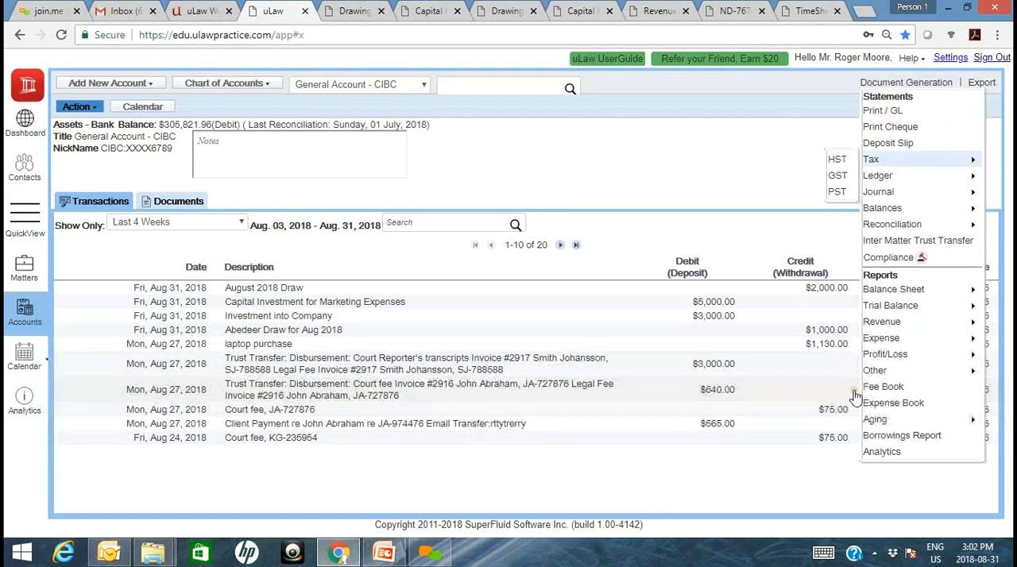
mouse_move(879, 370)
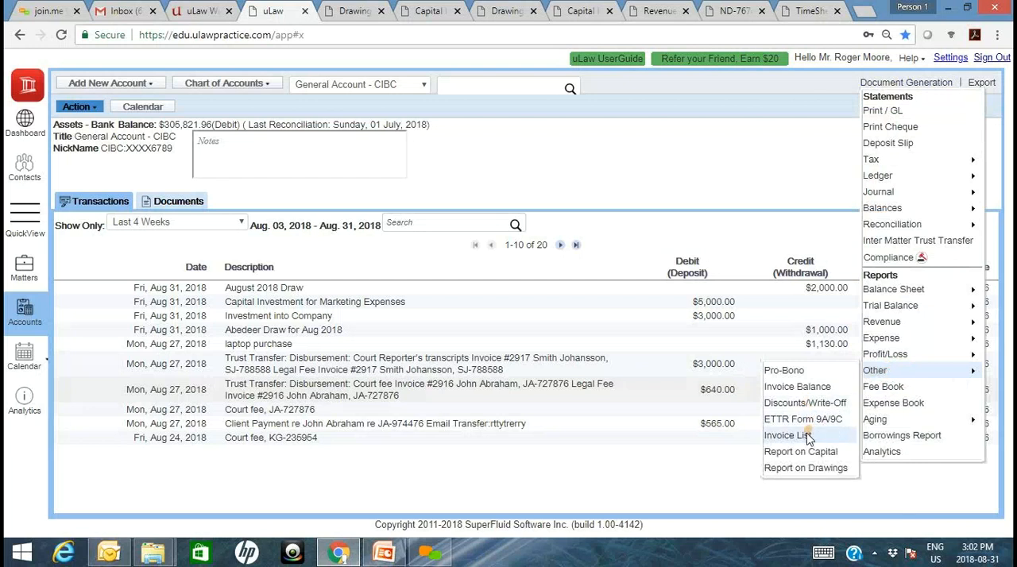
left_click(804, 469)
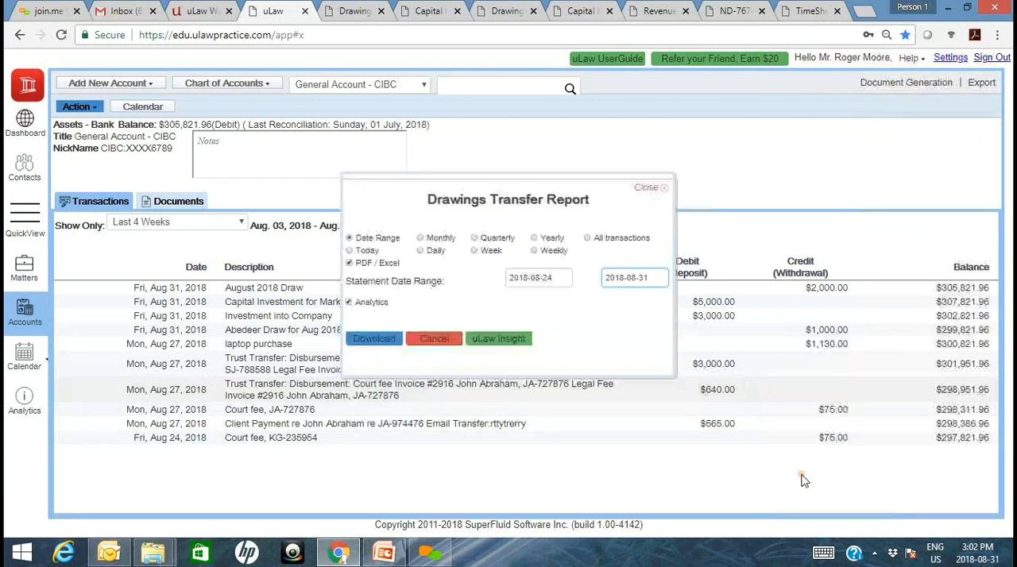
left_click(534, 278)
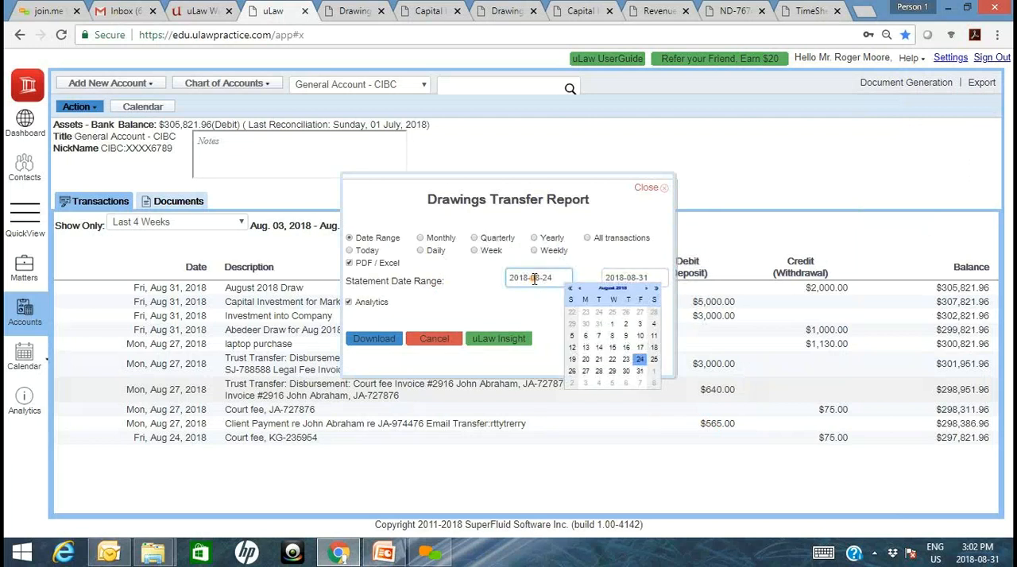
left_click(613, 323)
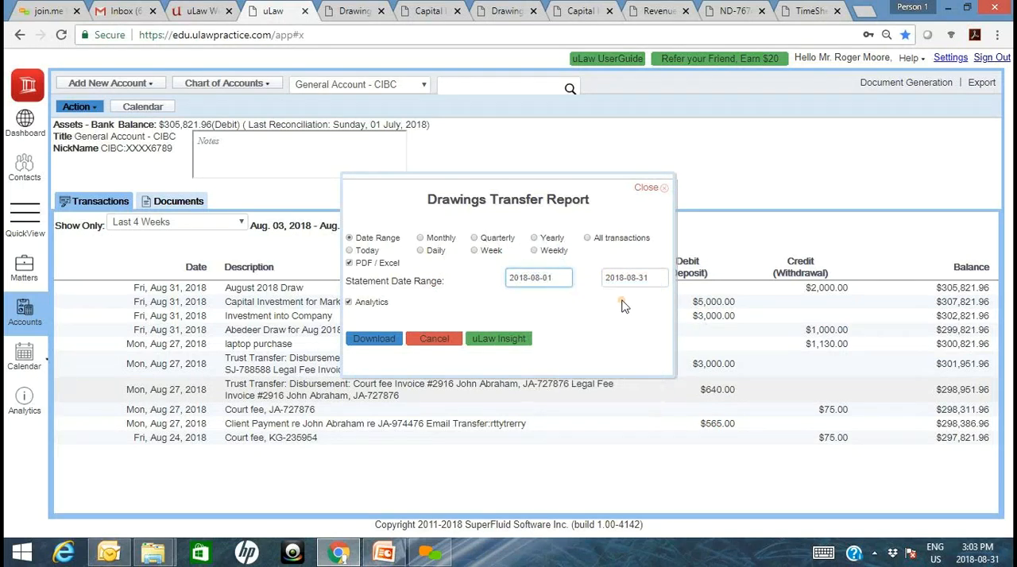
left_click(375, 339)
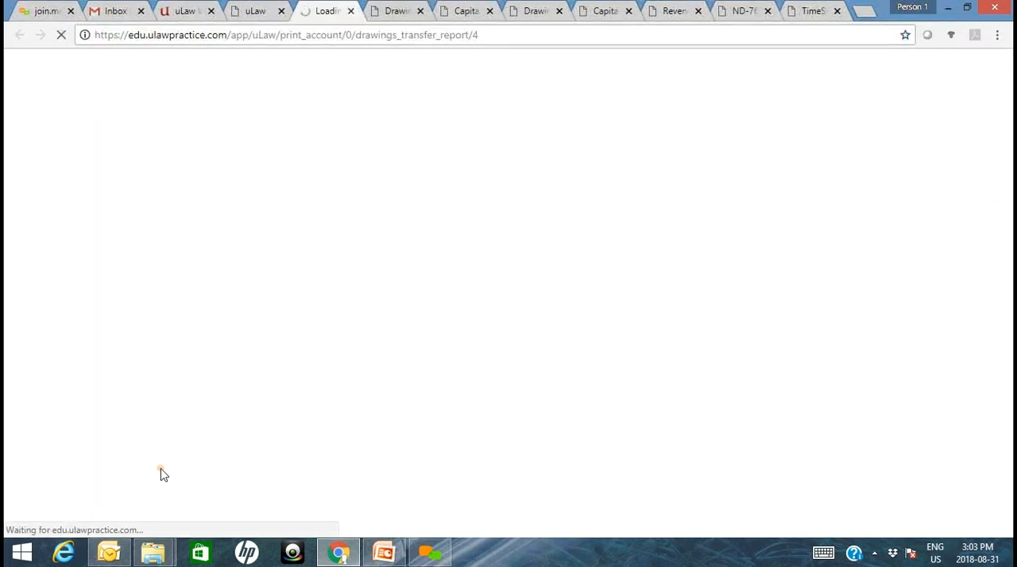
left_click(75, 518)
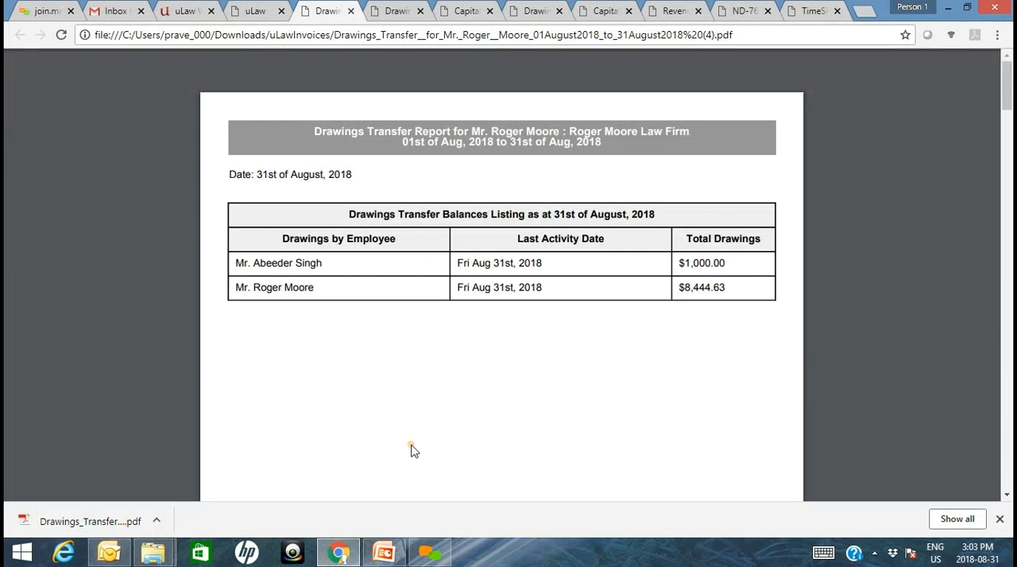
left_click(248, 11)
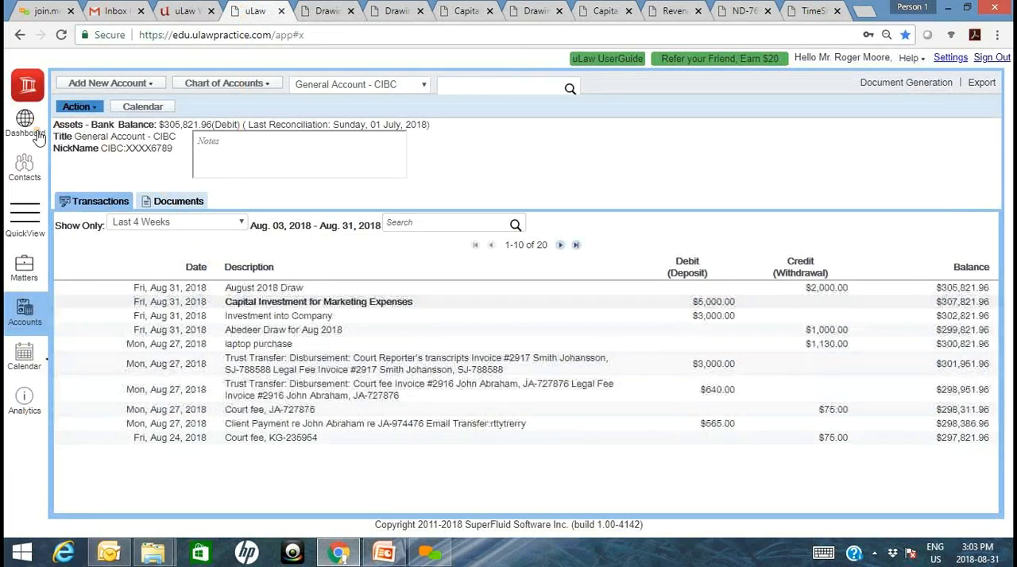
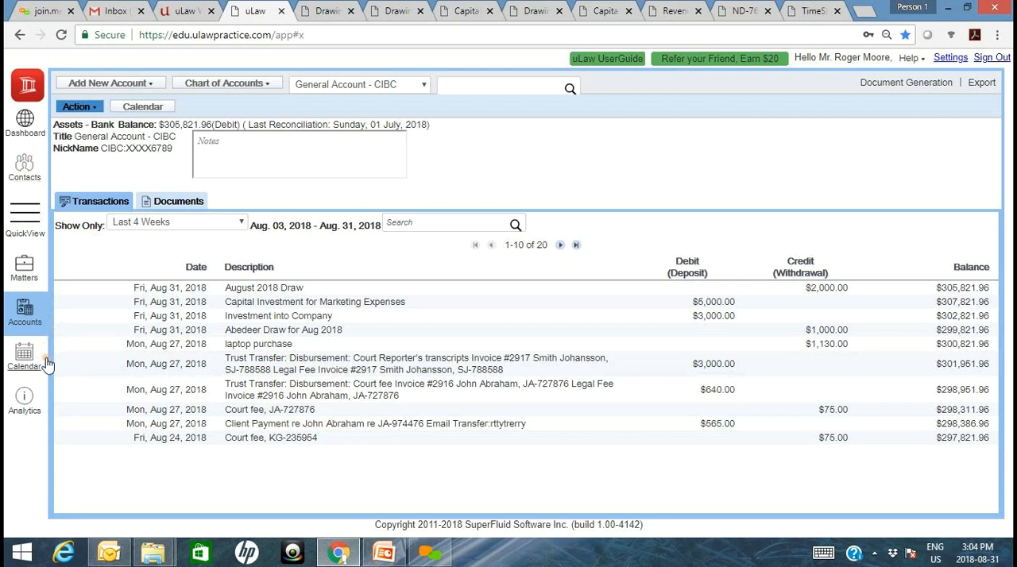
- Review the calendar's report options, the coworker contacts, the Employment Contract Breach matter's time dockets and the General Account - CIBC page
mouse_move(46, 364)
left_click(82, 137)
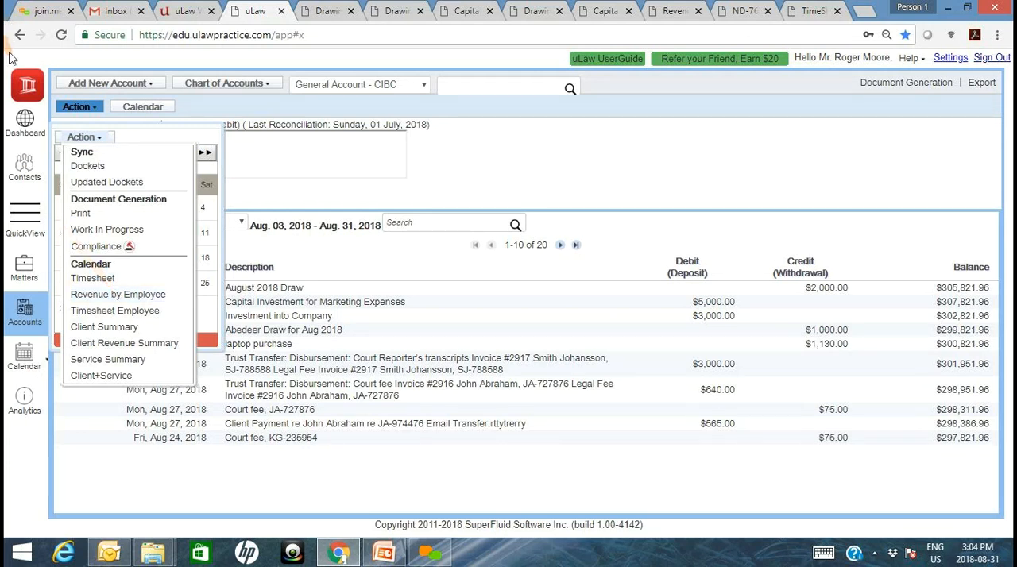
left_click(25, 169)
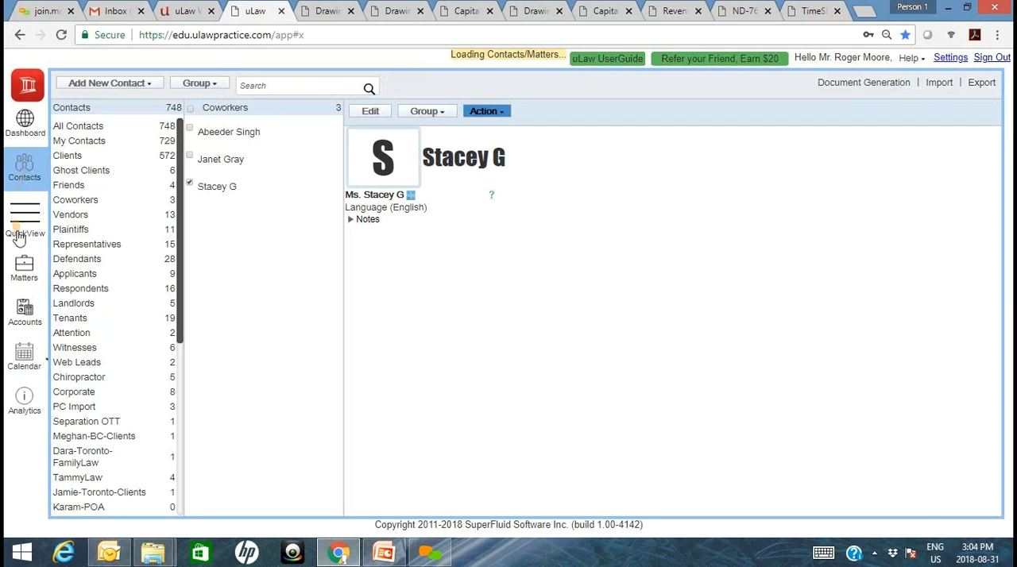
left_click(24, 268)
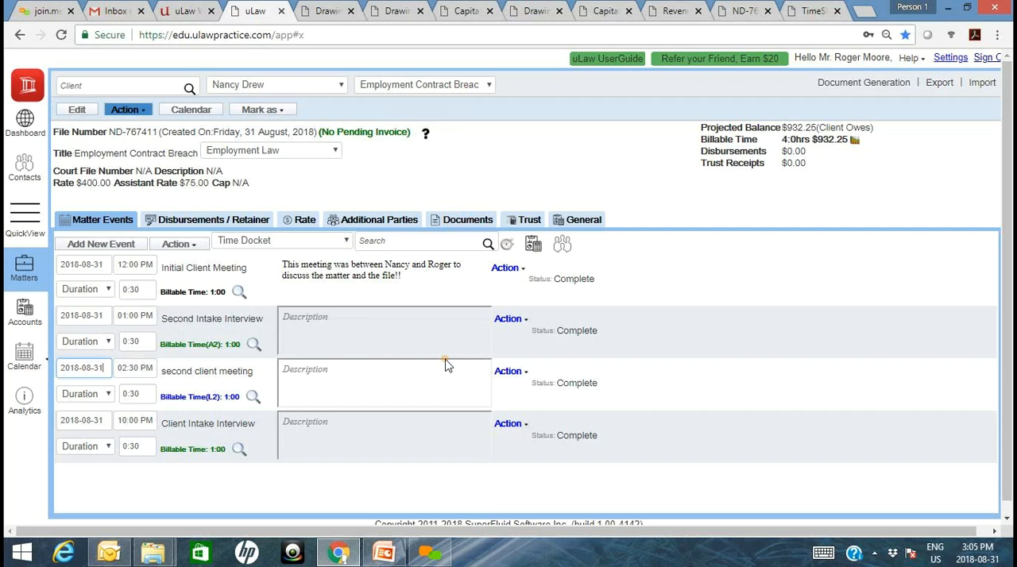
left_click(25, 318)
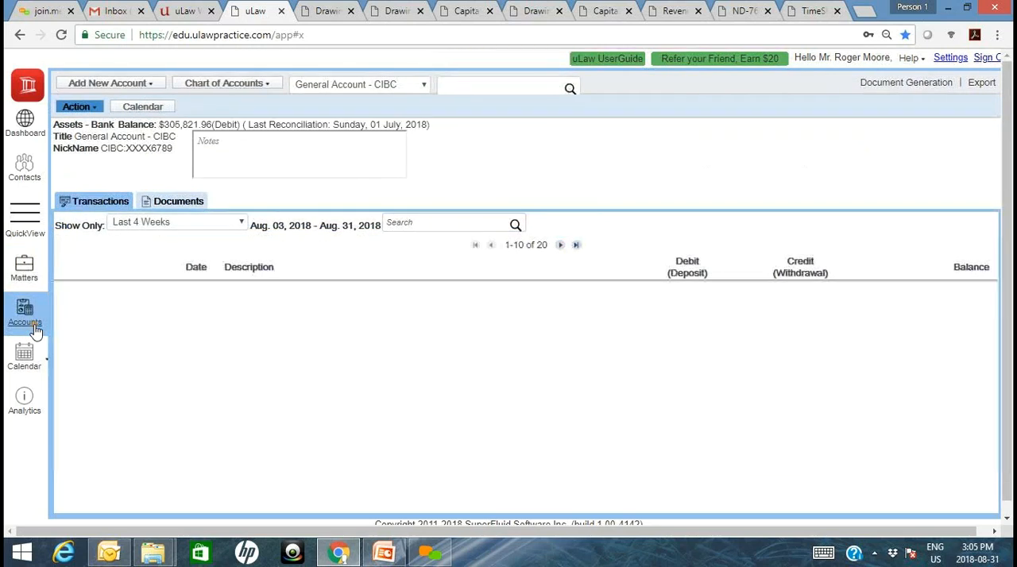